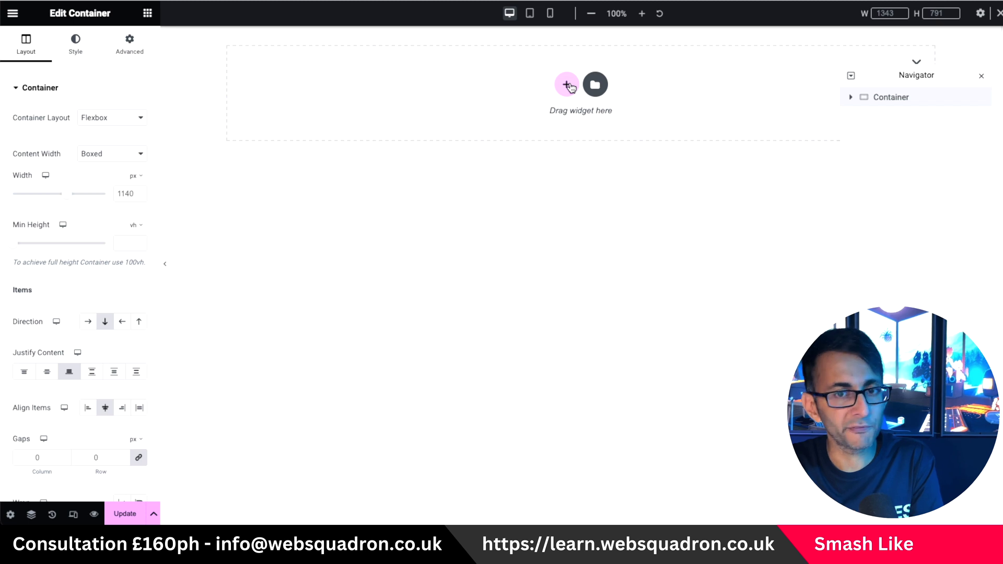
- Add a single-column Flexbox container and set its boxed content width to 1140 px
{"action": "left_click", "coordinate": [567, 83]}
{"action": "left_click", "coordinate": [520, 134]}
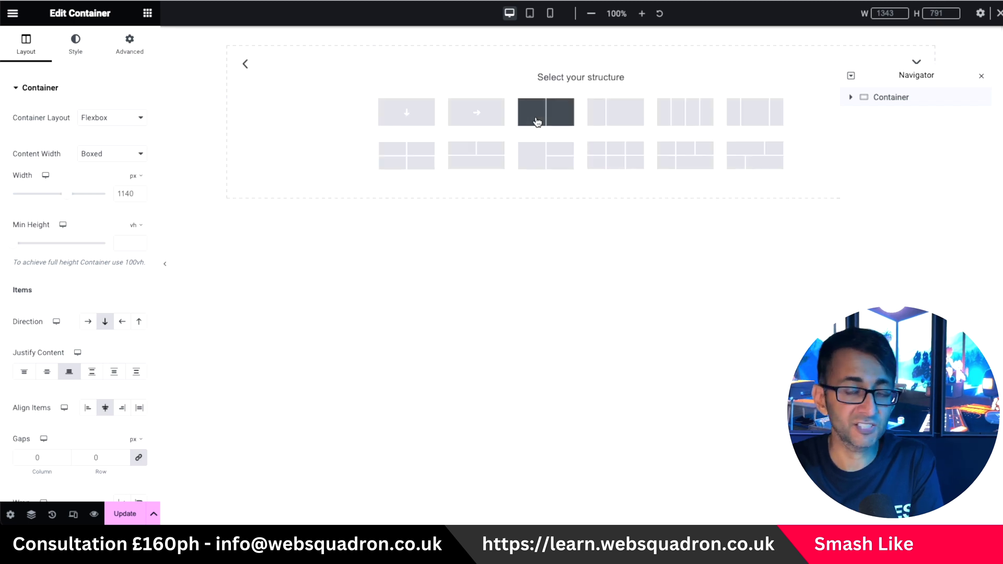
{"action": "left_click", "coordinate": [399, 115]}
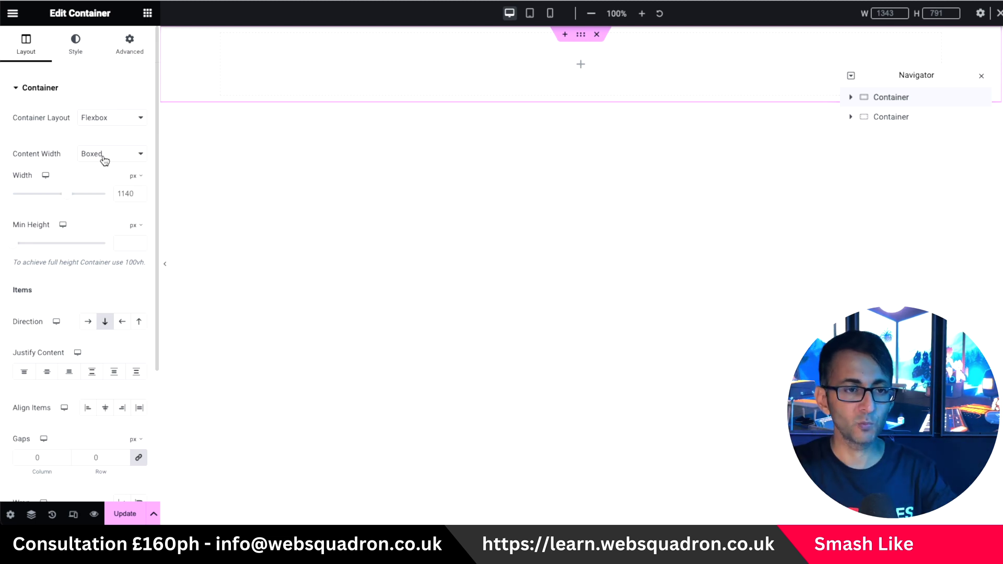
{"action": "left_click", "coordinate": [118, 194]}
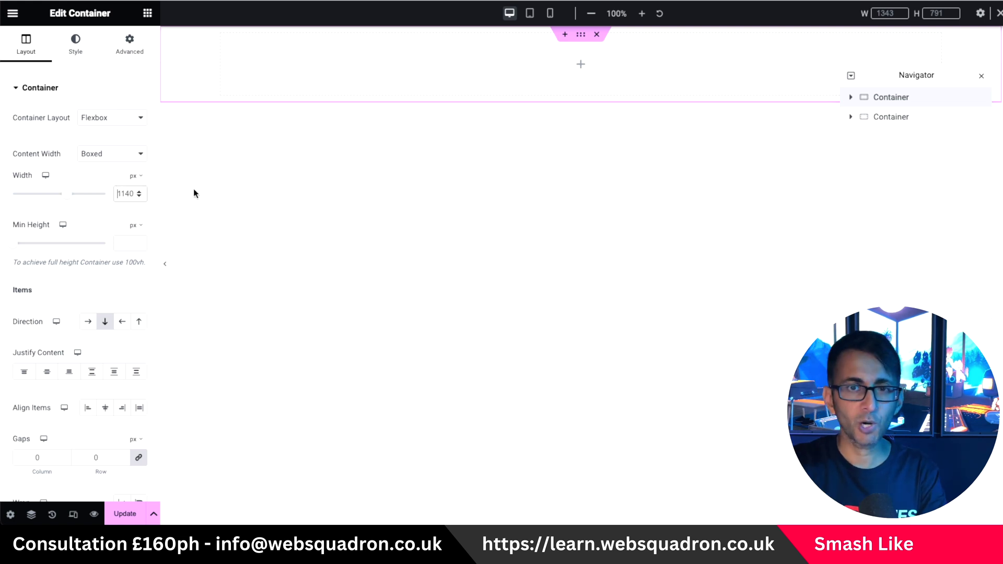
{"action": "key", "text": "ctrl+a"}
{"action": "type", "text": "1140"}
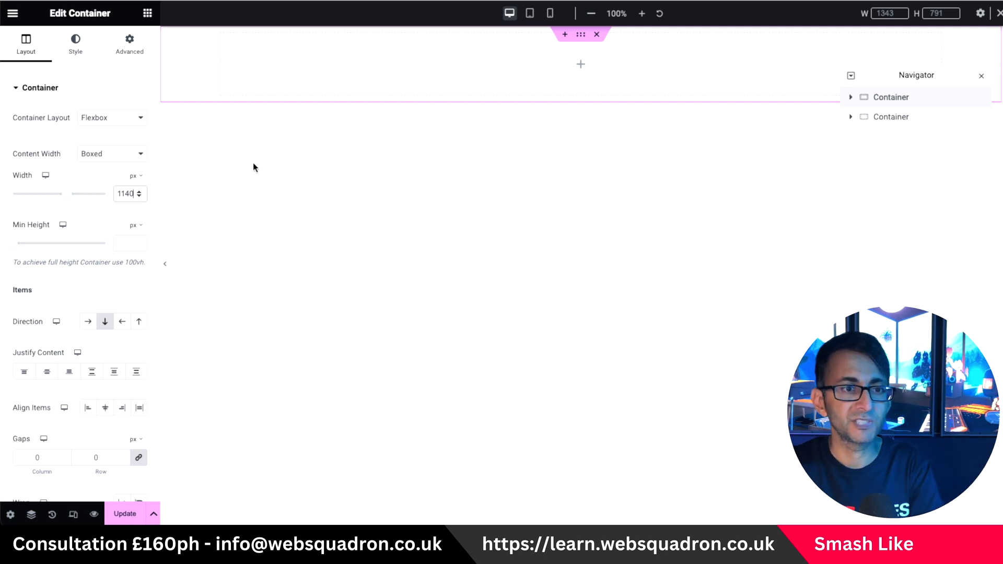
- Remove the new container's padding and set its minimum height to 75 vh
{"action": "left_click", "coordinate": [130, 45]}
{"action": "left_click", "coordinate": [138, 182]}
{"action": "left_click", "coordinate": [31, 51]}
{"action": "left_click", "coordinate": [135, 229]}
{"action": "left_click", "coordinate": [135, 282]}
{"action": "left_click", "coordinate": [126, 244]}
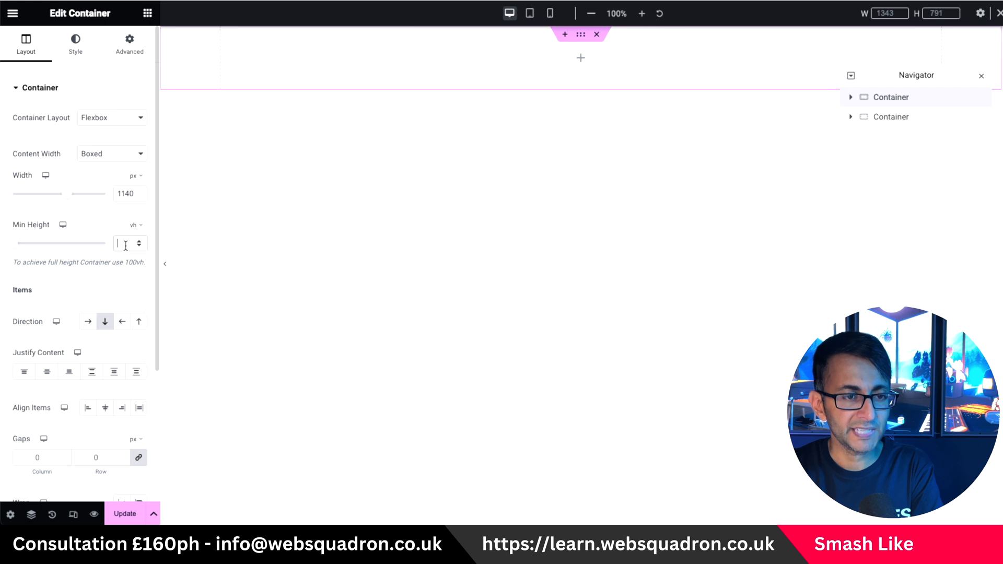
{"action": "type", "text": "75"}
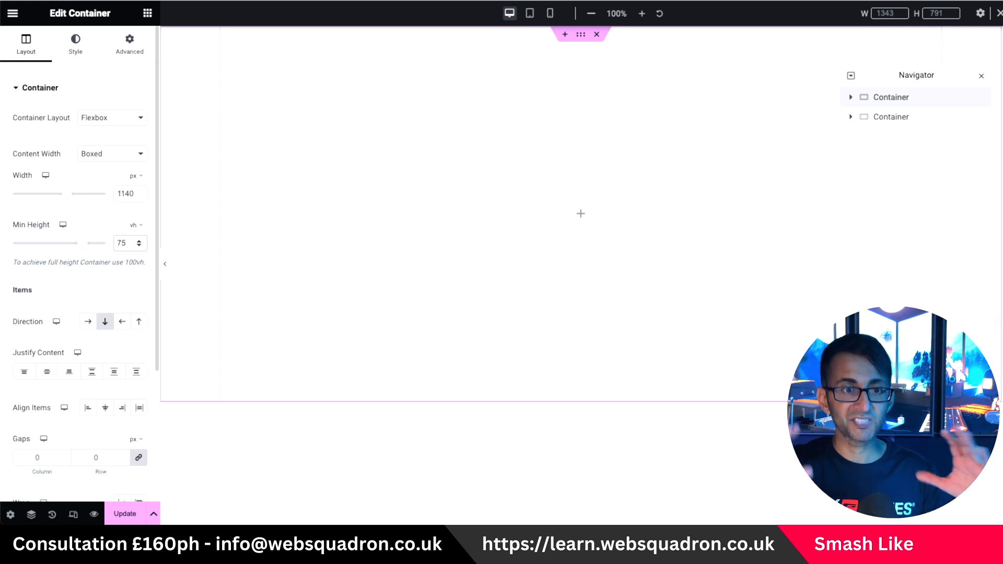
- Give the container a classic background with the solid colour #969386
{"action": "left_click", "coordinate": [73, 42]}
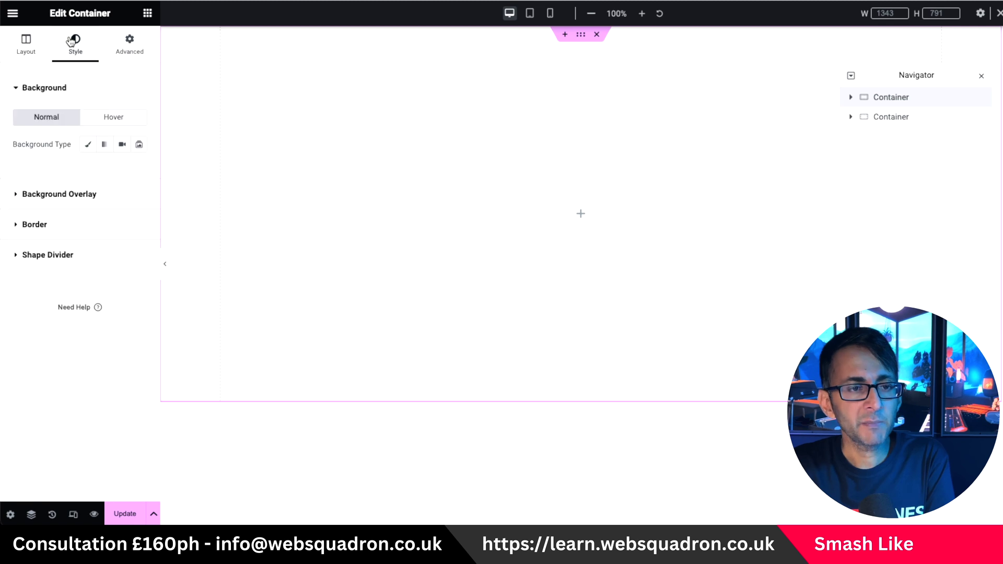
{"action": "left_click", "coordinate": [89, 145]}
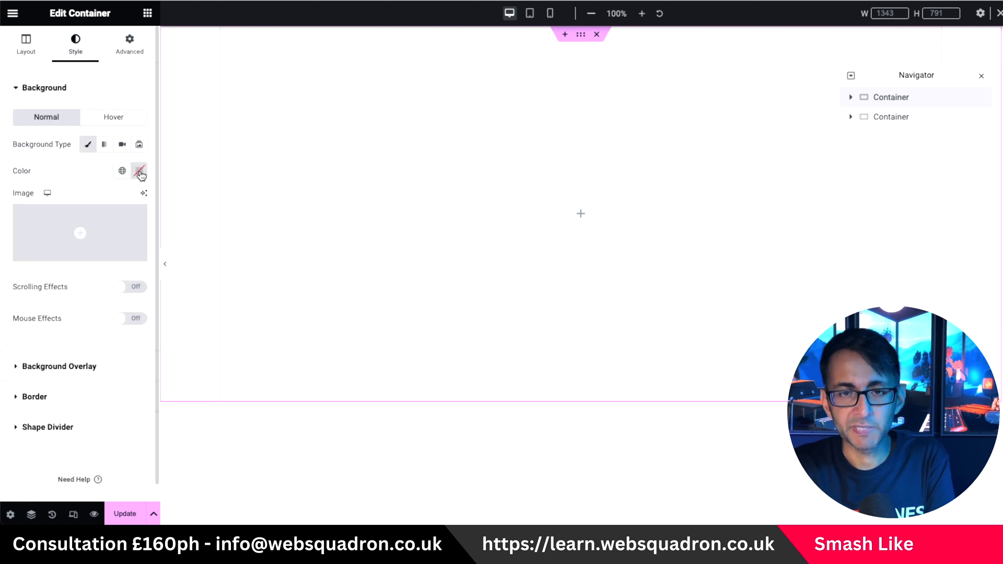
{"action": "left_click", "coordinate": [137, 171]}
{"action": "double_click", "coordinate": [86, 351]}
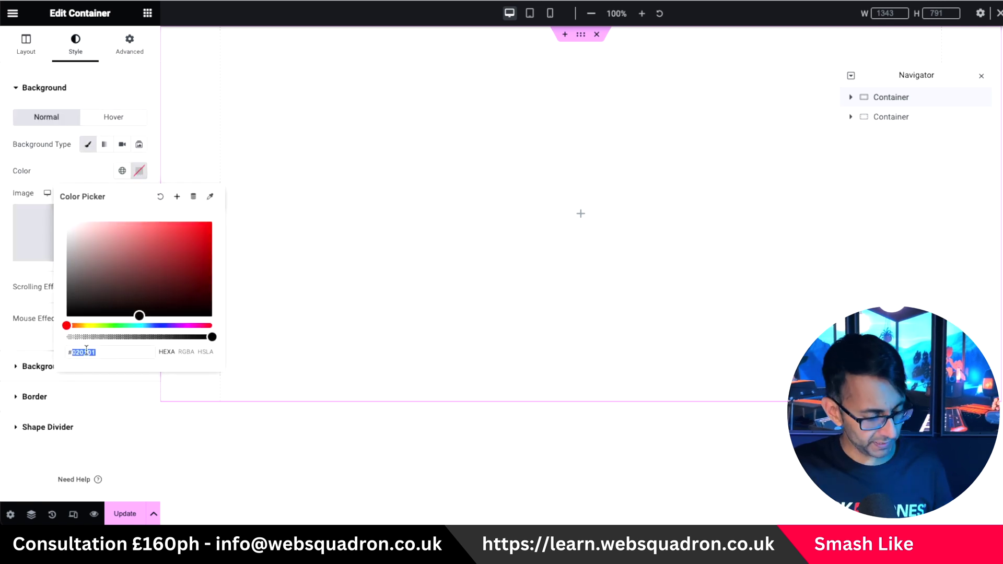
{"action": "type", "text": "969186"}
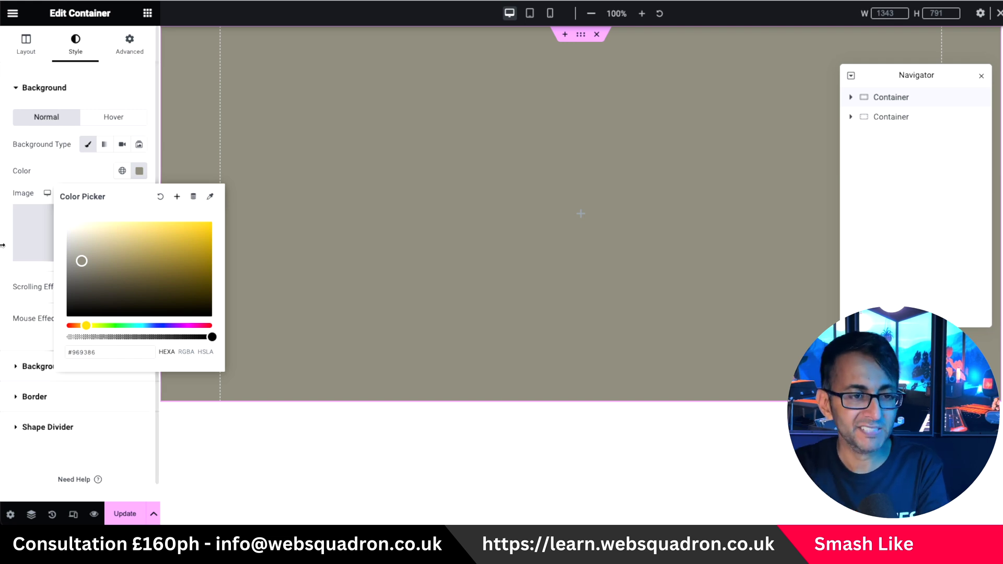
{"action": "left_click", "coordinate": [51, 174]}
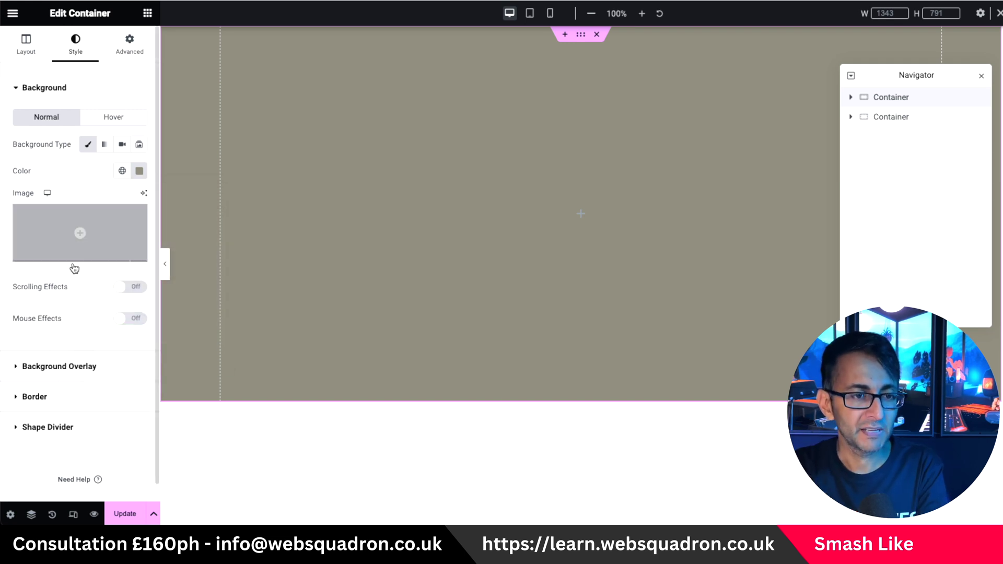
- Set the container's background overlay type to classic and inspect FemaleDesignerSites.webp in the image editor
{"action": "left_click", "coordinate": [80, 369]}
{"action": "left_click", "coordinate": [122, 191]}
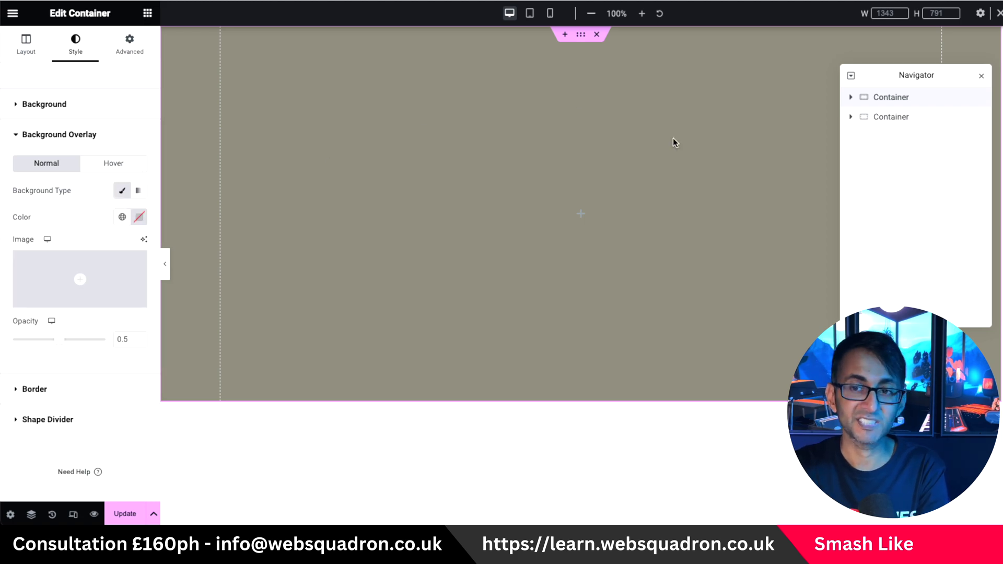
{"action": "left_click", "coordinate": [100, 276]}
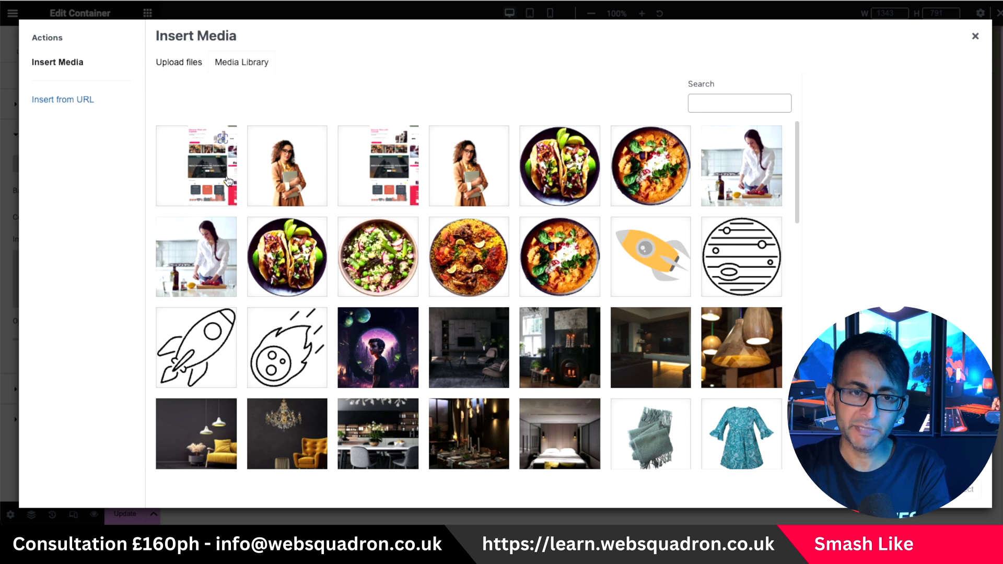
{"action": "left_click", "coordinate": [377, 170]}
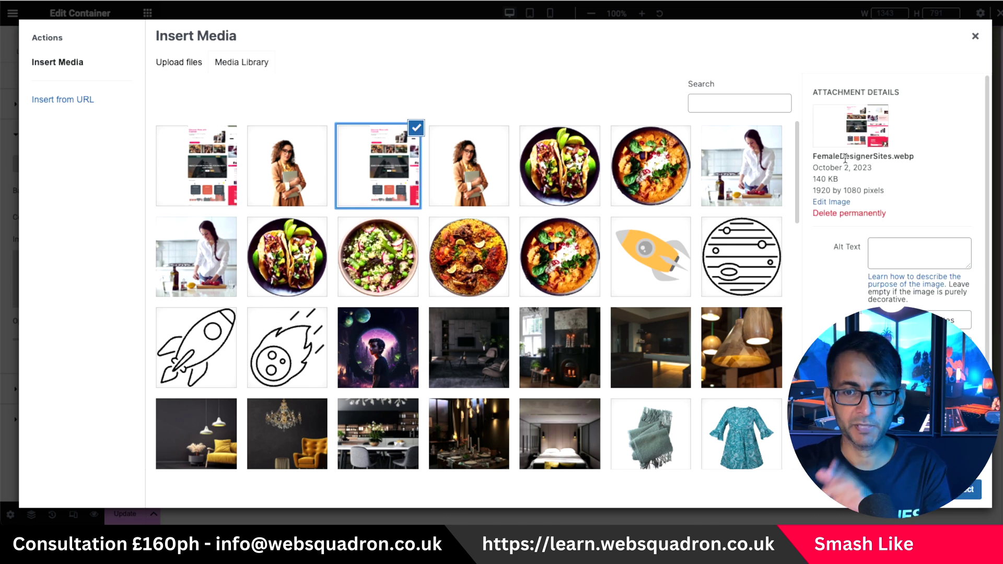
{"action": "left_click", "coordinate": [838, 202]}
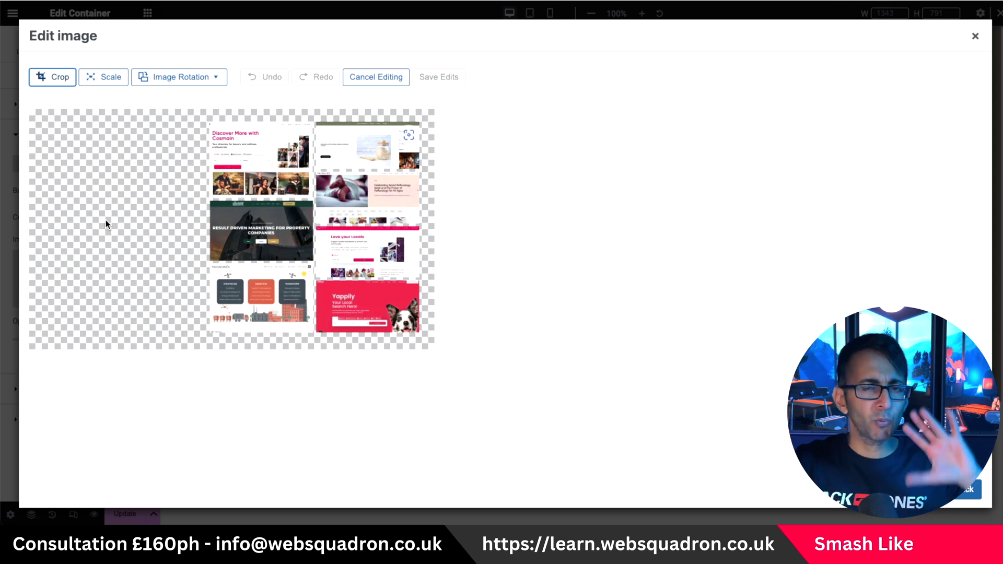
{"action": "left_click", "coordinate": [975, 36]}
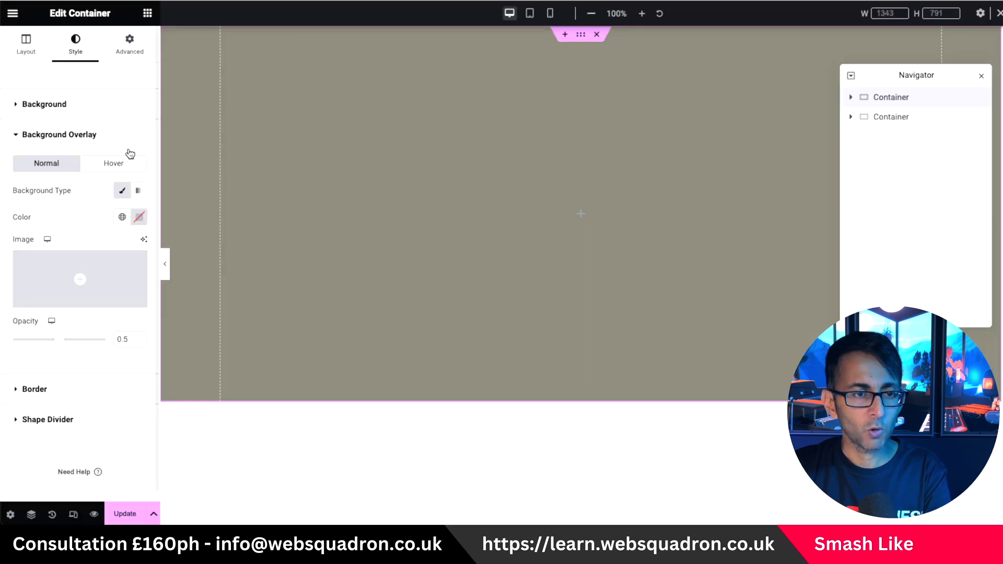
- Compare the file details of the original and scaled-down FemaleDesigner and FemaleDesignerSites images in the media library
{"action": "left_click", "coordinate": [76, 276]}
{"action": "left_click", "coordinate": [469, 179]}
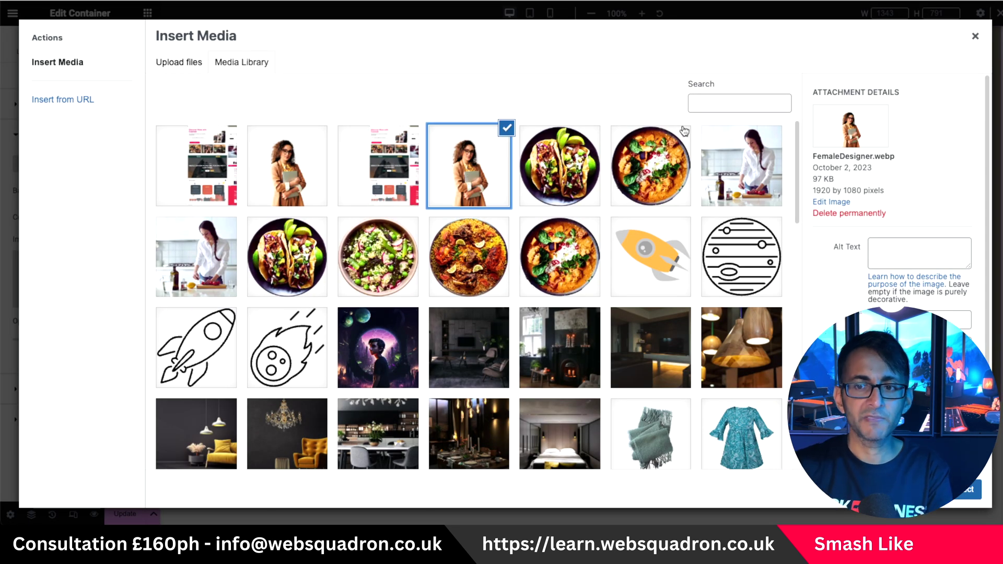
{"action": "left_click", "coordinate": [401, 187]}
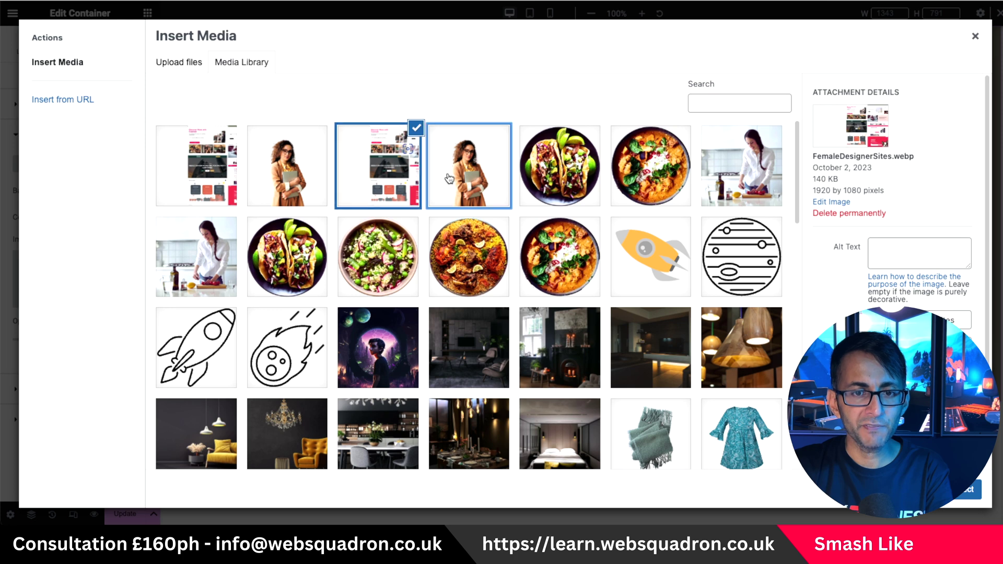
{"action": "left_click", "coordinate": [454, 179]}
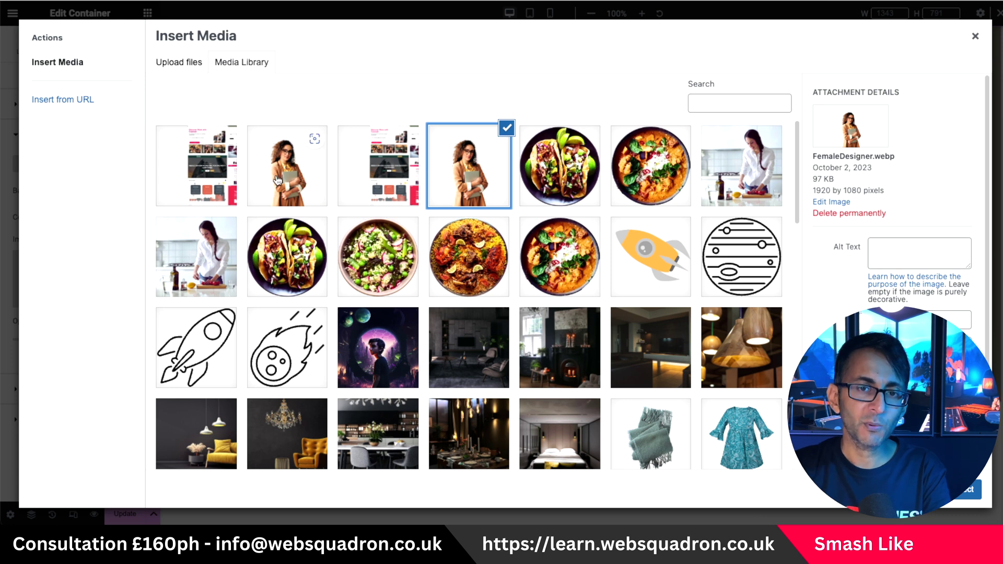
{"action": "left_click", "coordinate": [376, 174]}
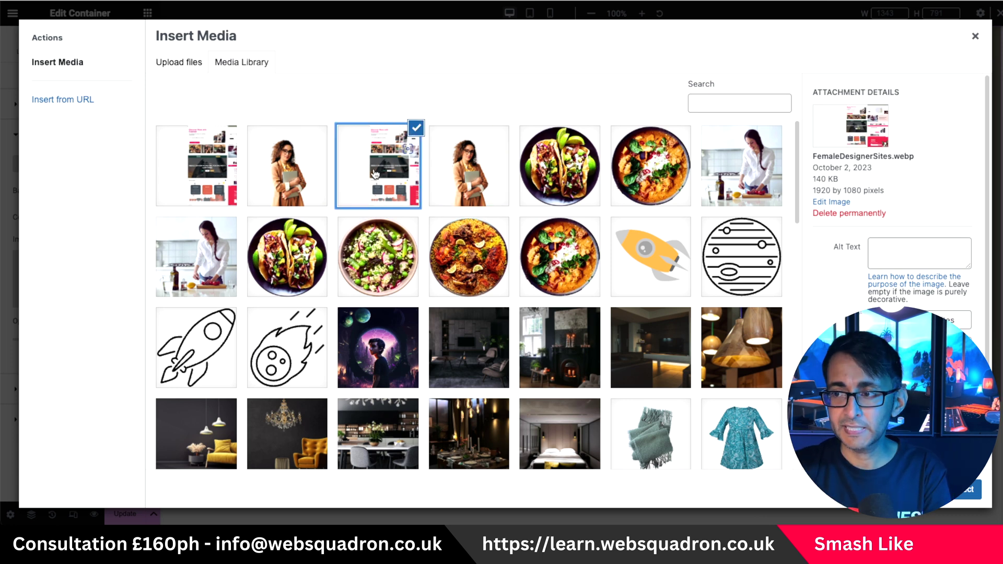
{"action": "left_click", "coordinate": [200, 177]}
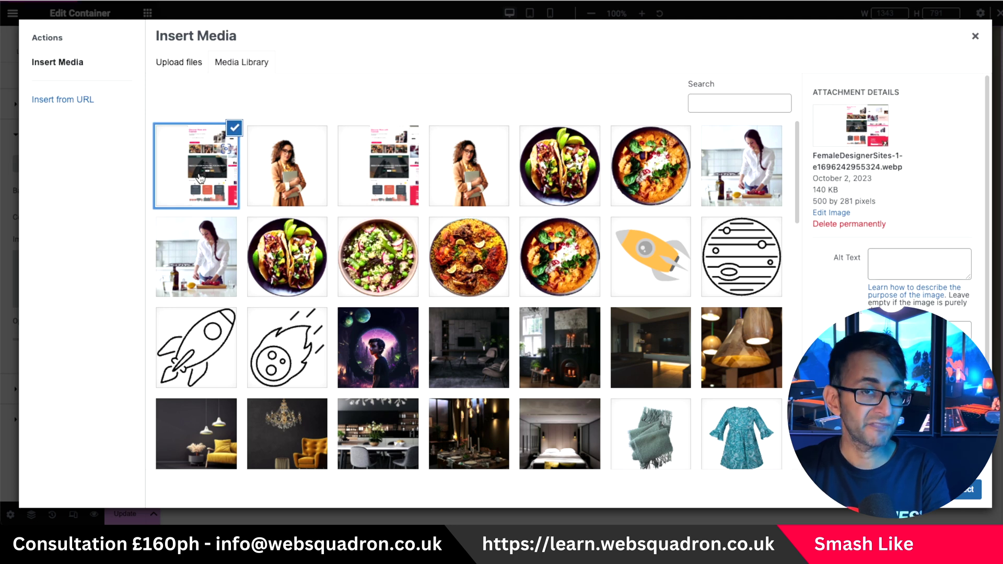
{"action": "left_click", "coordinate": [265, 179]}
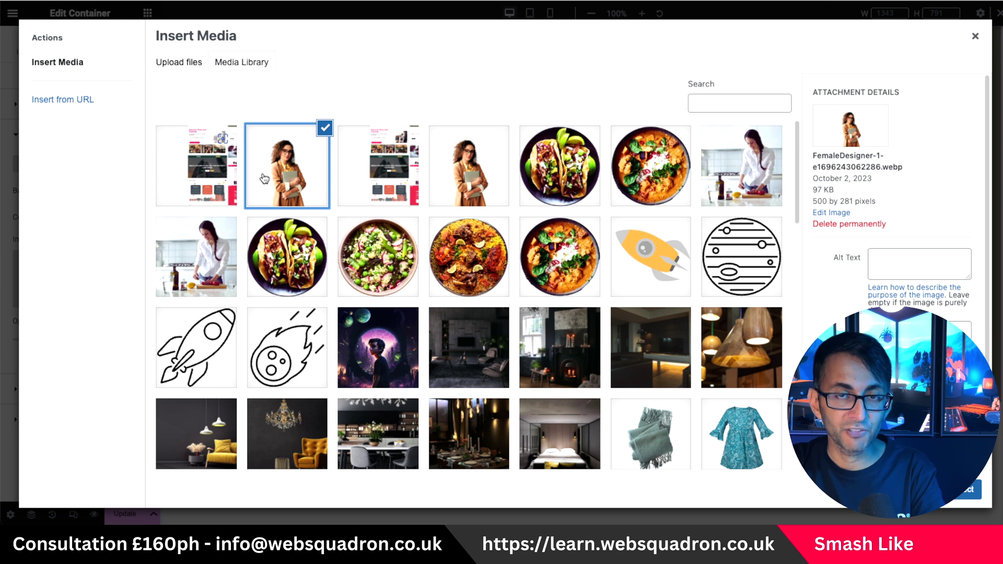
{"action": "left_click", "coordinate": [197, 182]}
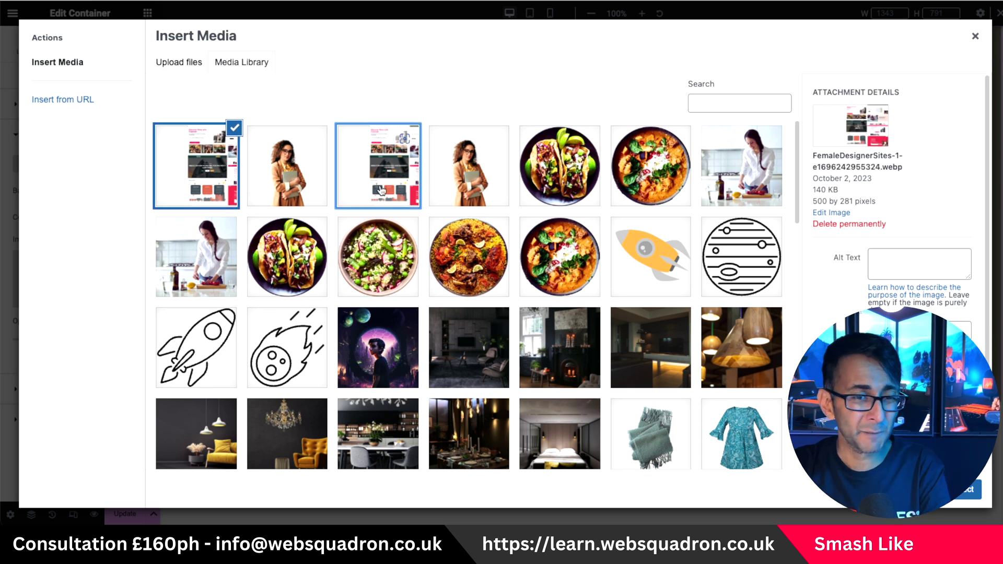
{"action": "left_click", "coordinate": [381, 191]}
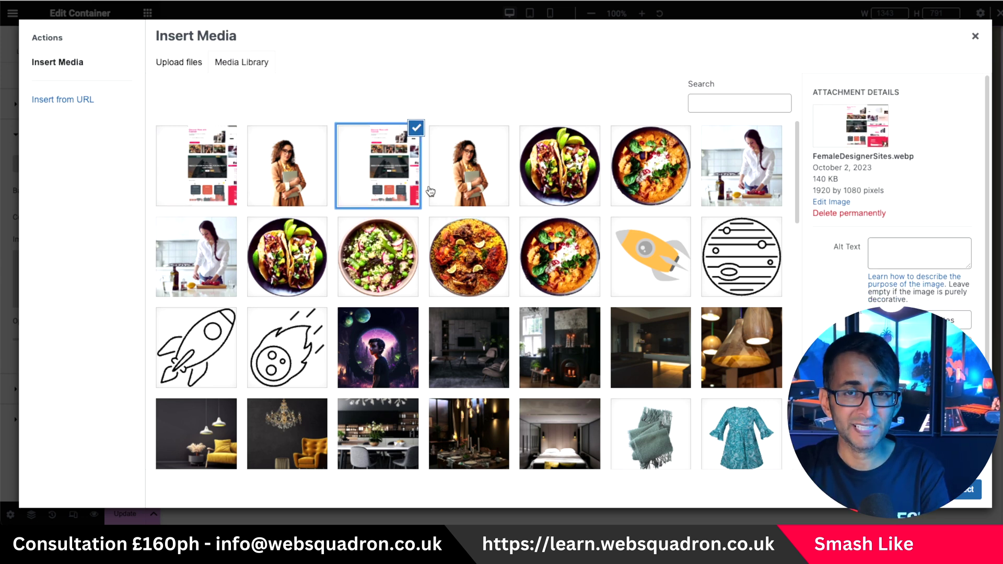
{"action": "left_click", "coordinate": [193, 173]}
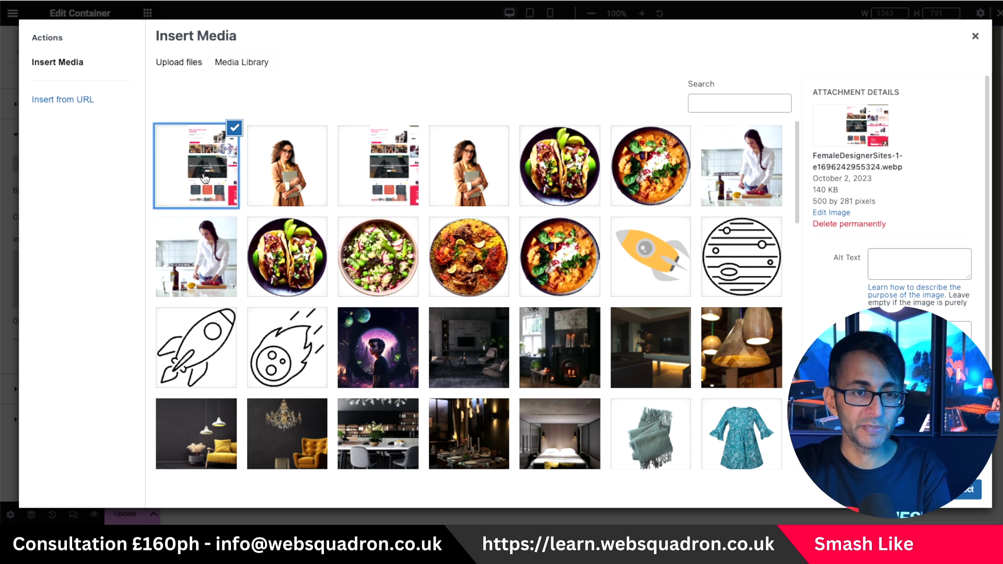
{"action": "left_click", "coordinate": [361, 175]}
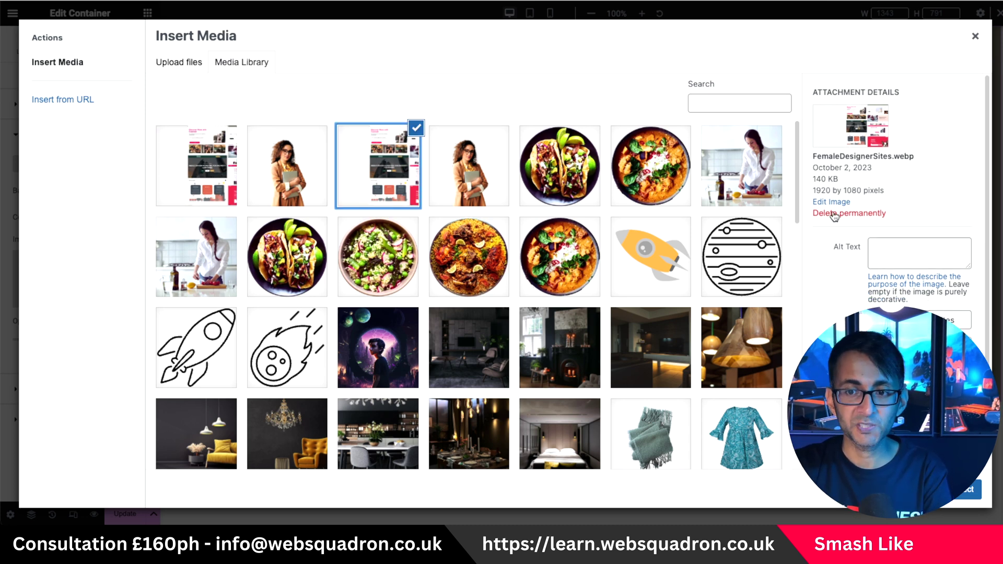
{"action": "left_click", "coordinate": [831, 213]}
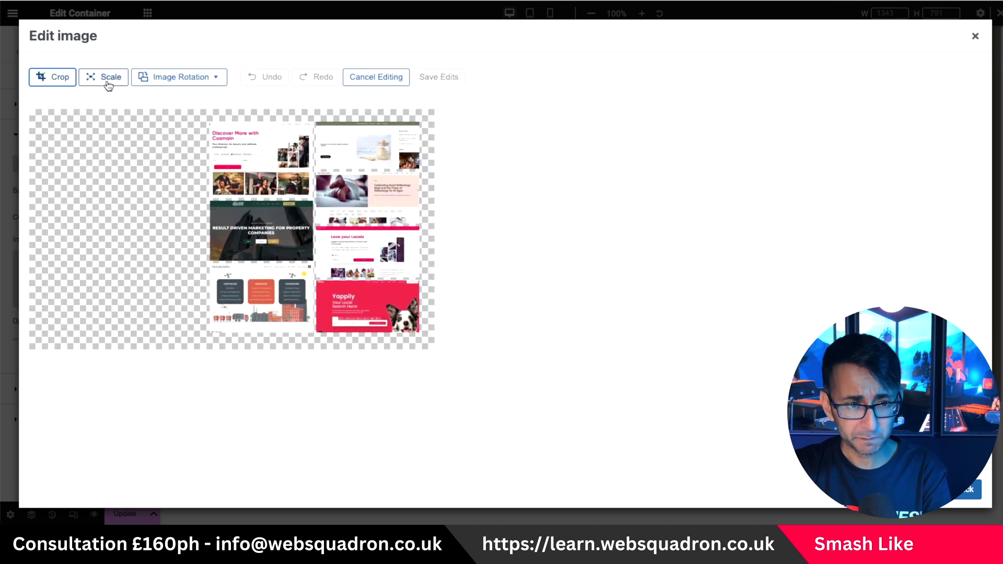
{"action": "left_click", "coordinate": [116, 80]}
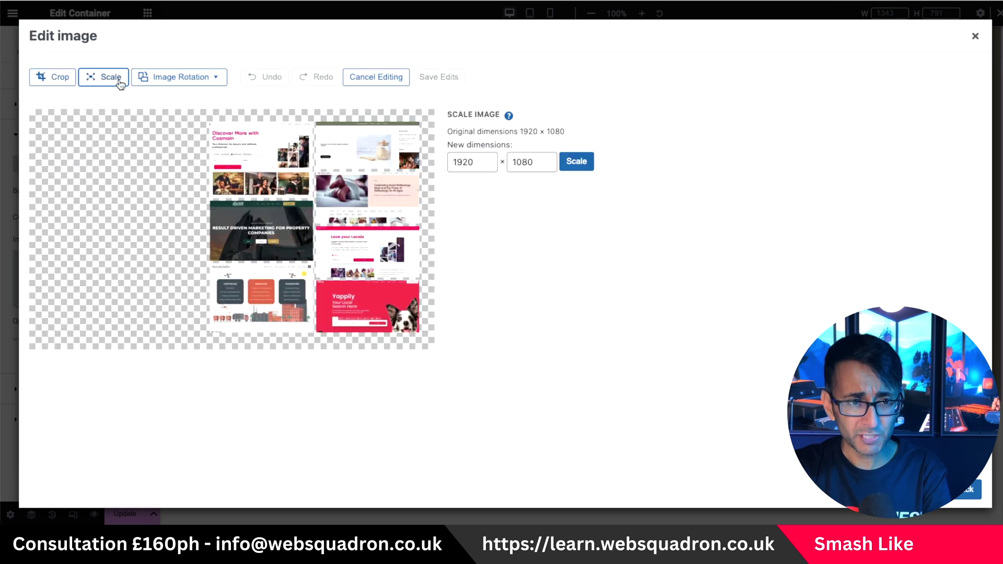
{"action": "double_click", "coordinate": [453, 163]}
{"action": "type", "text": "500"}
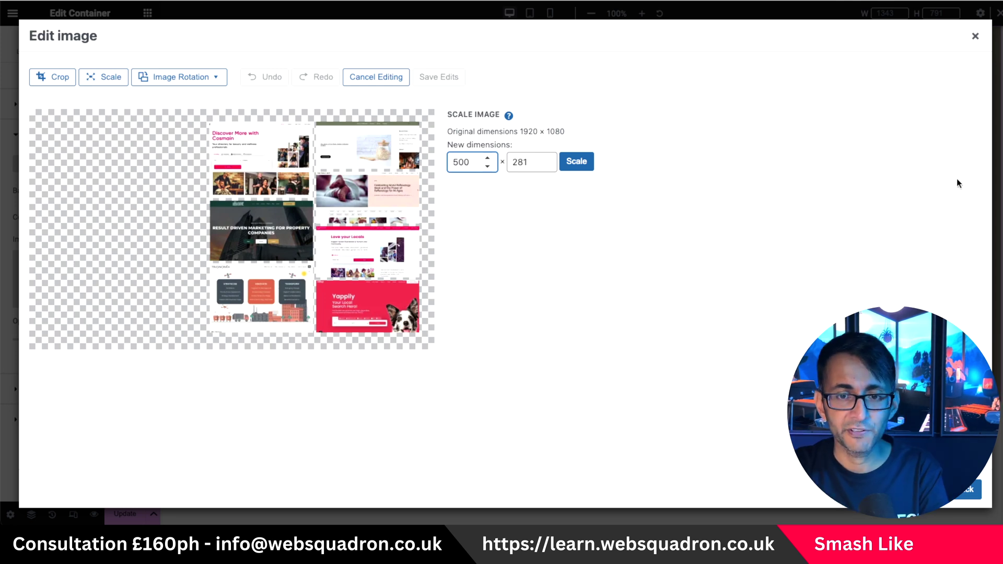
{"action": "left_click", "coordinate": [975, 36]}
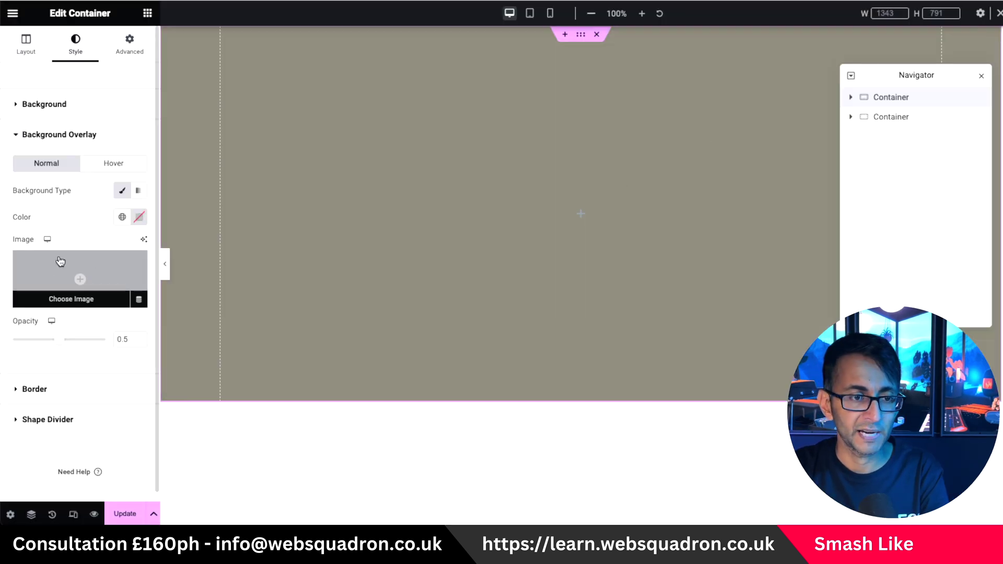
- Use the original FemaleDesignerSites.webp as the background overlay image and set its position to Center Right
{"action": "left_click", "coordinate": [74, 262]}
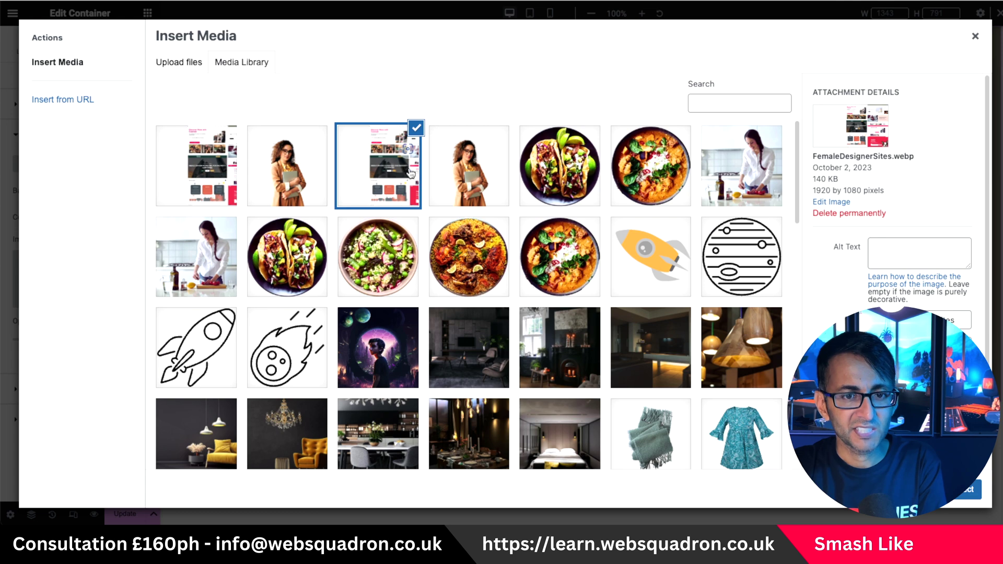
{"action": "left_click", "coordinate": [969, 499]}
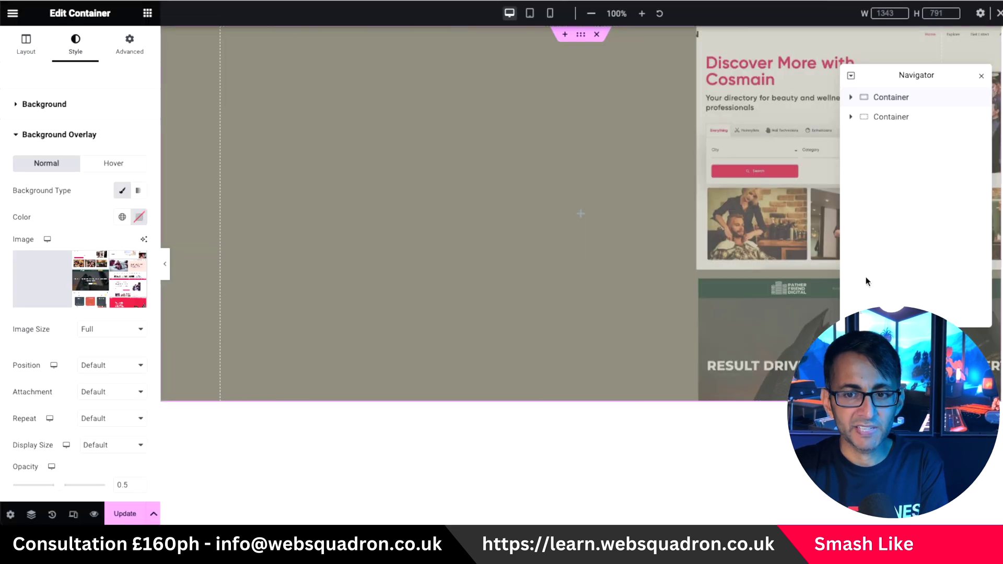
{"action": "left_click", "coordinate": [101, 365]}
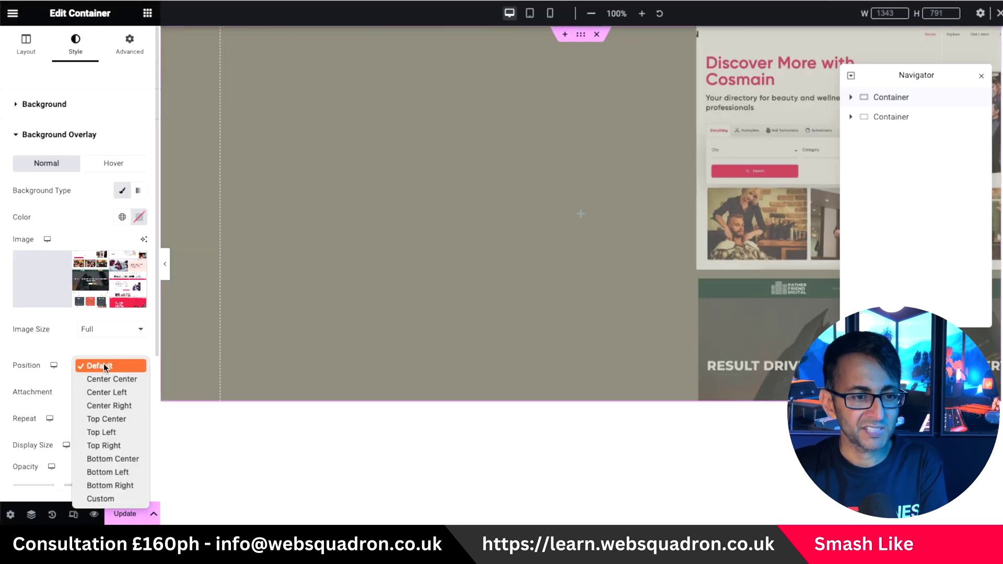
{"action": "left_click", "coordinate": [110, 405]}
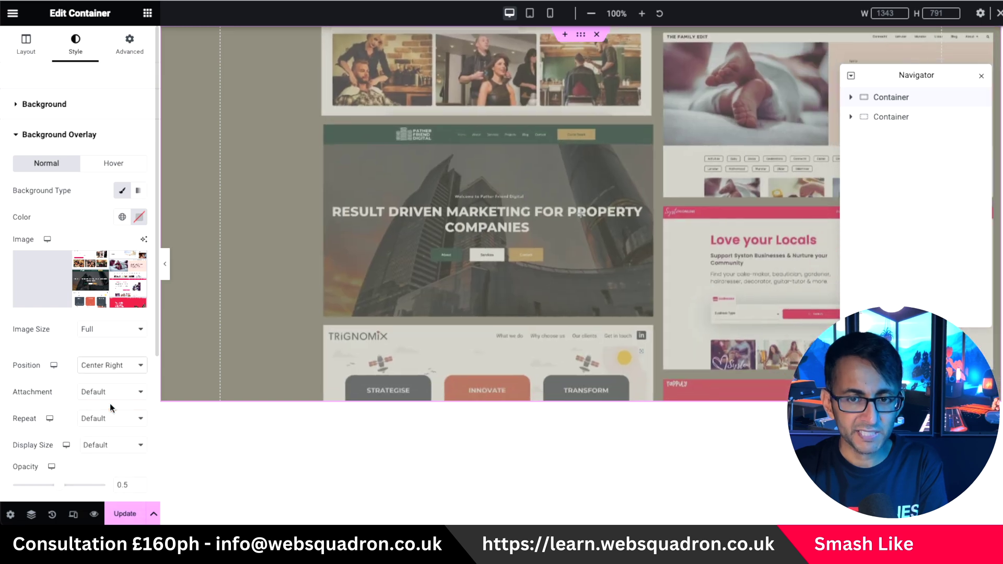
- Set the background overlay to No-repeat with a Contain display size, and move the Navigator clear of the overlay image
{"action": "left_click", "coordinate": [103, 418]}
{"action": "left_click", "coordinate": [106, 430]}
{"action": "left_click", "coordinate": [122, 448]}
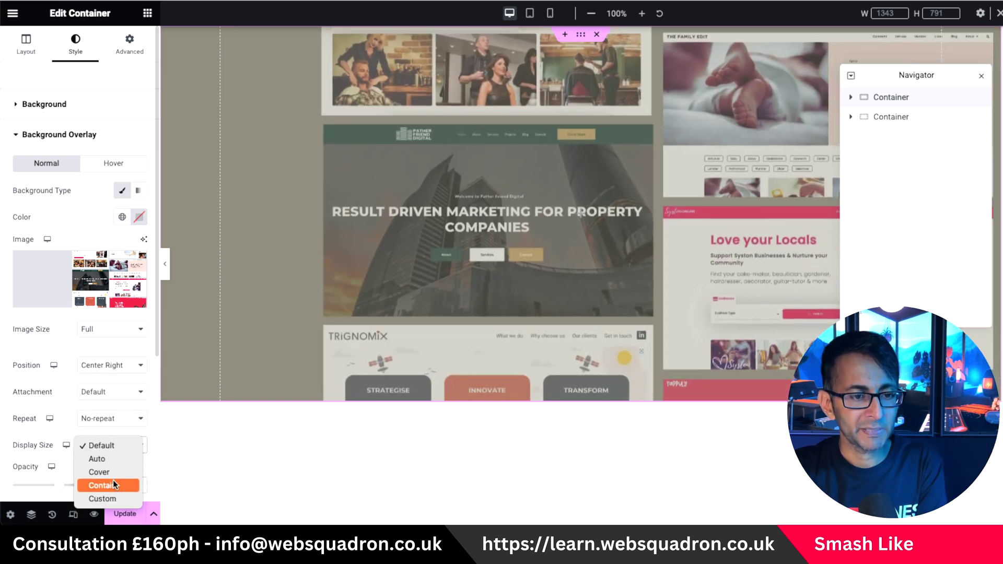
{"action": "left_click", "coordinate": [114, 487]}
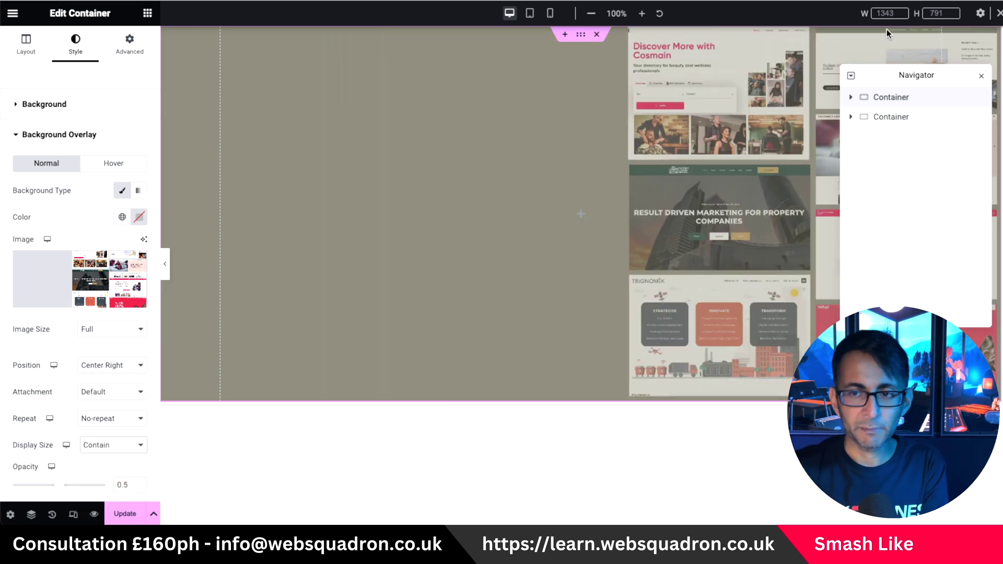
{"action": "left_click_drag", "start_coordinate": [931, 82], "coordinate": [298, 276]}
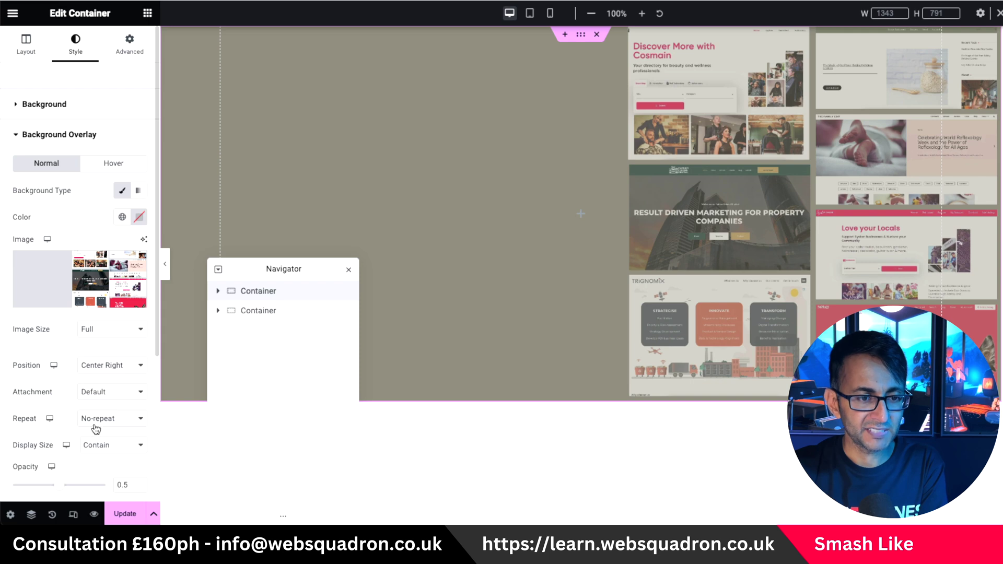
- Try the Cover display size on the background overlay, and return it to Contain
{"action": "left_click", "coordinate": [101, 445]}
{"action": "left_click", "coordinate": [106, 432]}
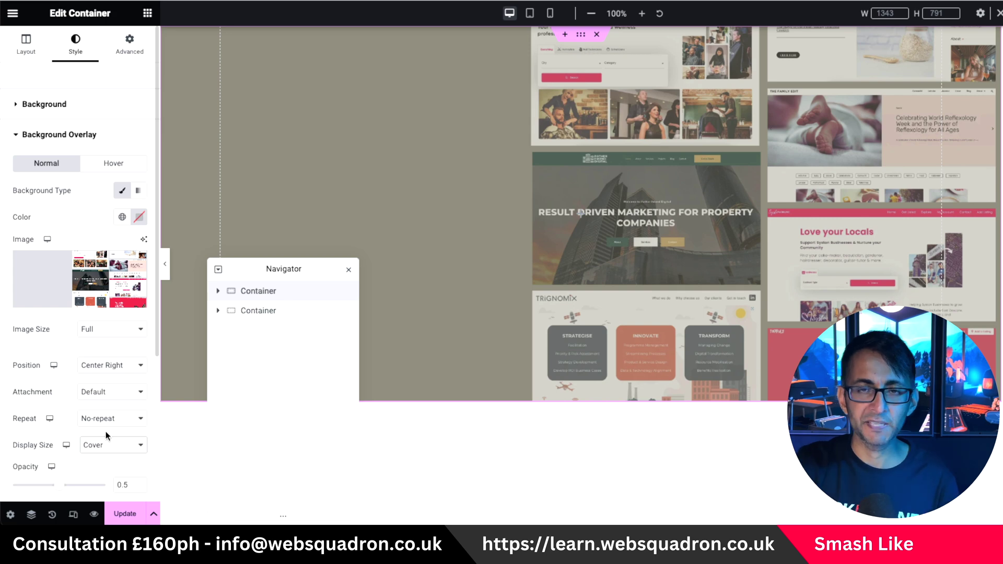
{"action": "left_click", "coordinate": [109, 447]}
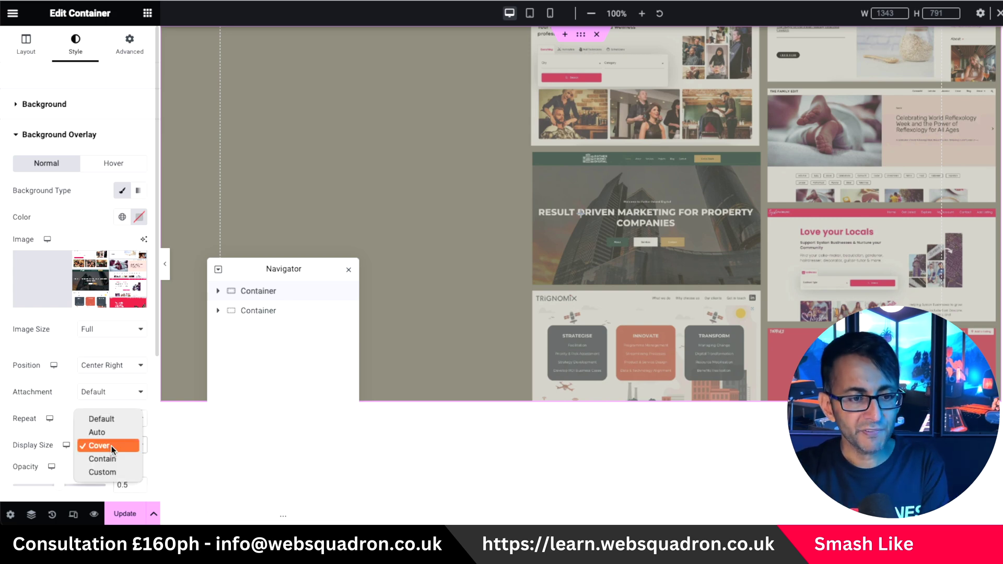
{"action": "left_click", "coordinate": [111, 457]}
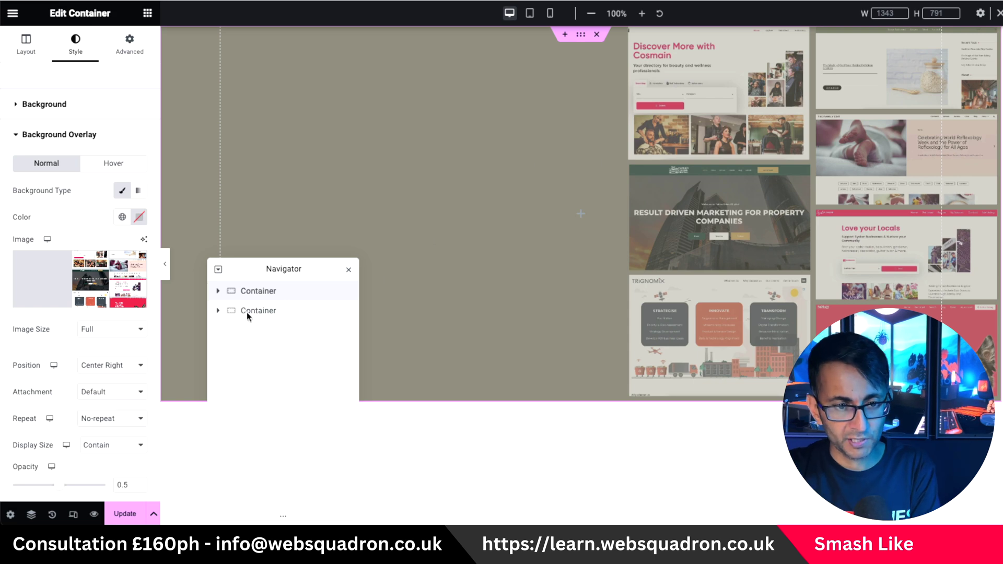
- Close the Navigator and add two Heading widgets, one below the other, to the container
{"action": "left_click", "coordinate": [218, 291]}
{"action": "left_click", "coordinate": [348, 270]}
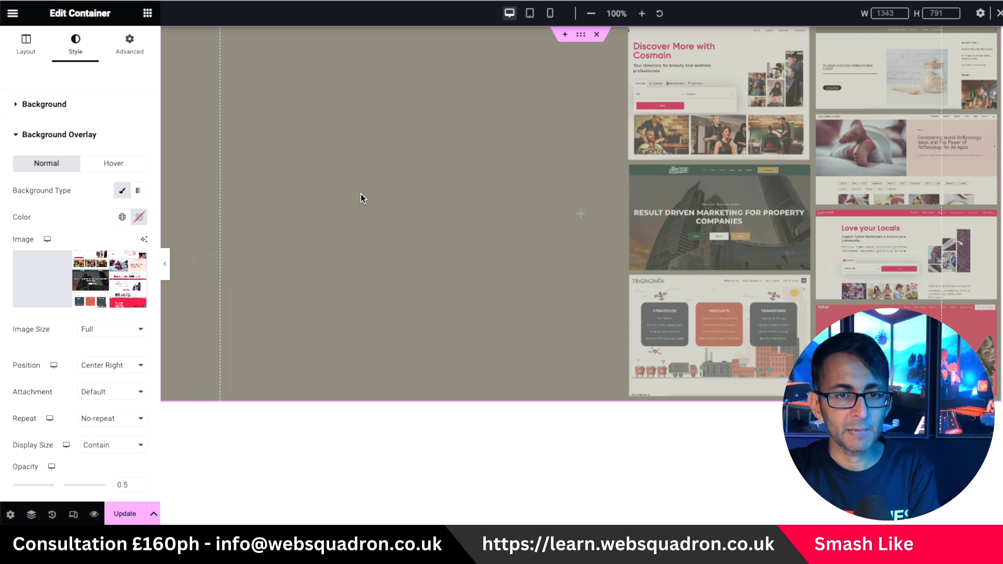
{"action": "left_click", "coordinate": [148, 14]}
{"action": "left_click", "coordinate": [40, 308]}
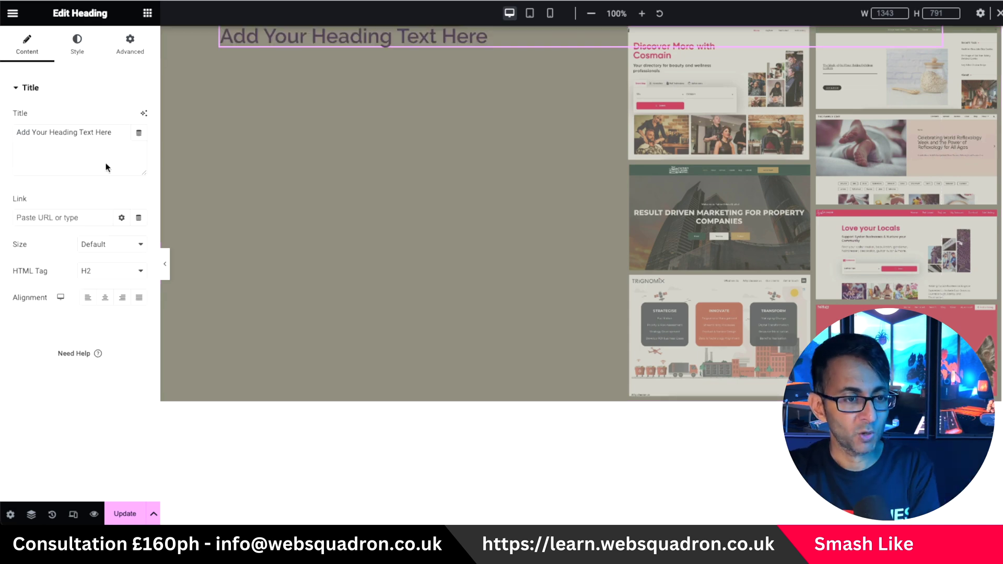
{"action": "left_click", "coordinate": [148, 14]}
{"action": "left_click", "coordinate": [40, 308]}
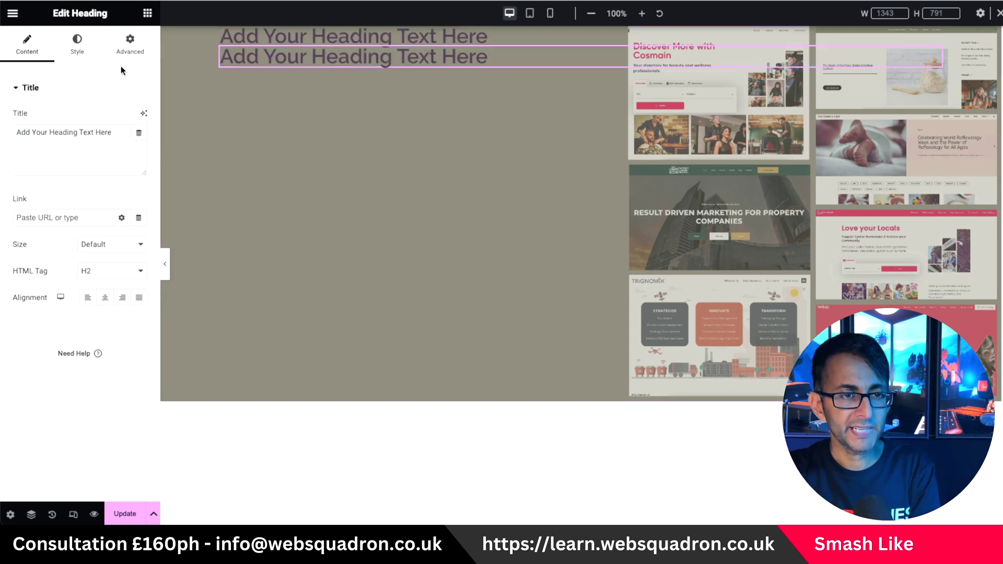
- Add an Image widget below the headings and fill it with the 1920 by 1080 FemaleDesigner.webp from the media library
{"action": "left_click", "coordinate": [148, 14]}
{"action": "left_click", "coordinate": [116, 316]}
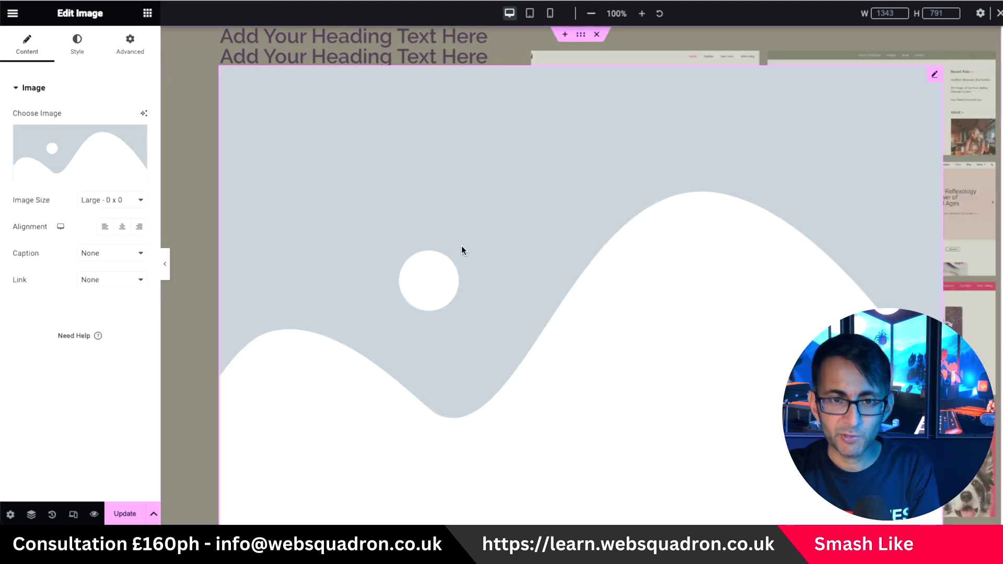
{"action": "left_click", "coordinate": [78, 157]}
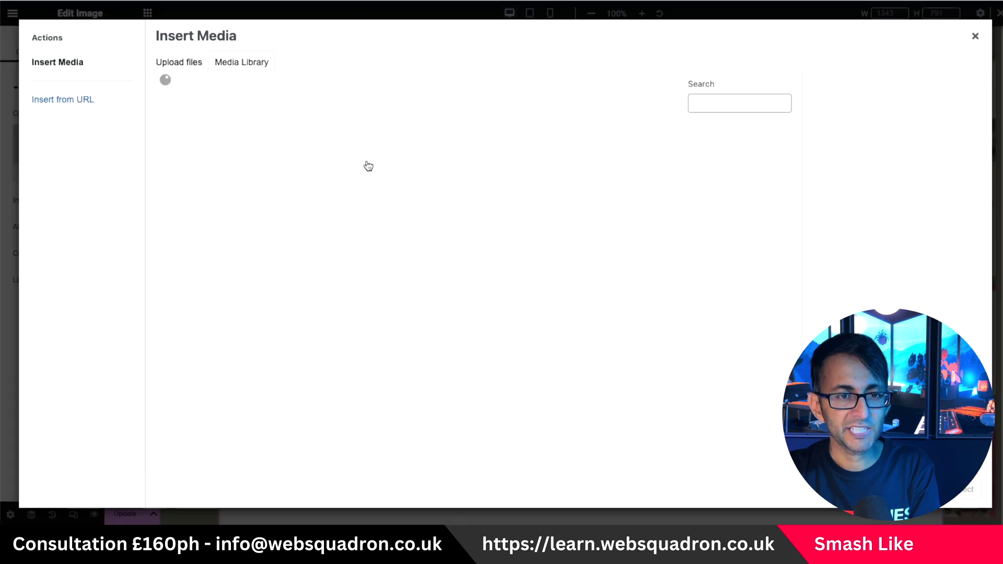
{"action": "left_click", "coordinate": [440, 181]}
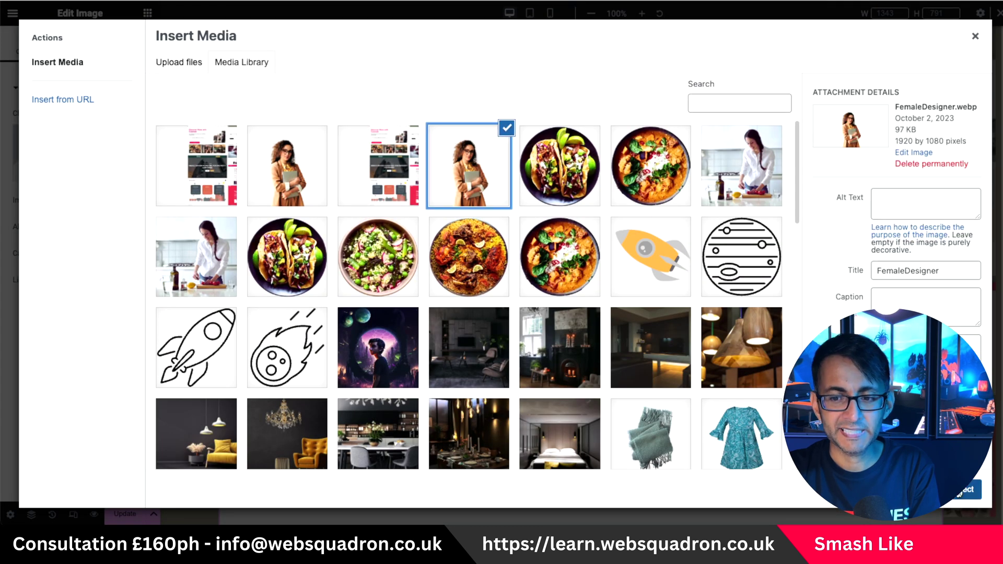
{"action": "left_click", "coordinate": [964, 490]}
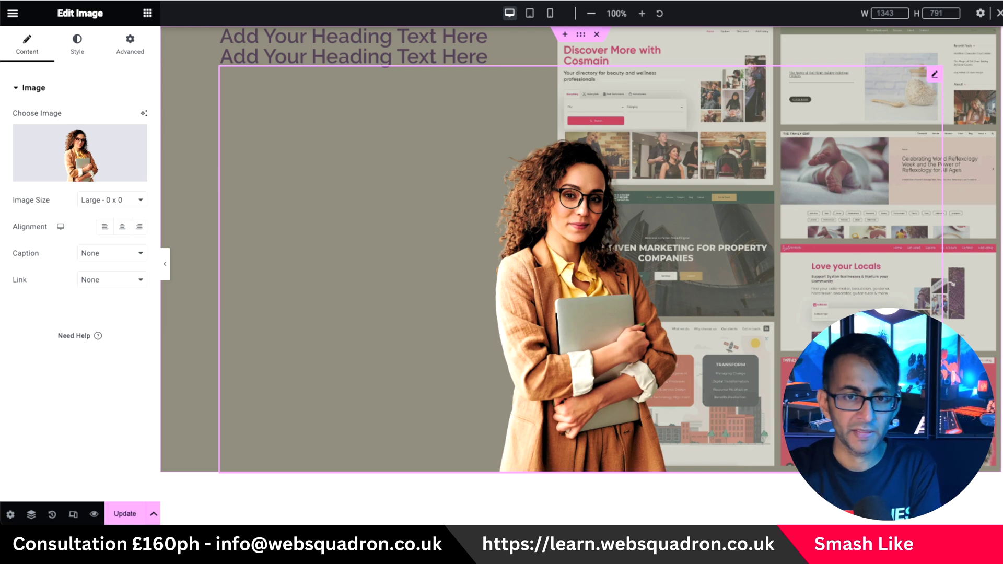
- Replace the first heading's title with "Web"
{"action": "left_click", "coordinate": [476, 40]}
{"action": "left_click_drag", "start_coordinate": [113, 133], "coordinate": [14, 132]}
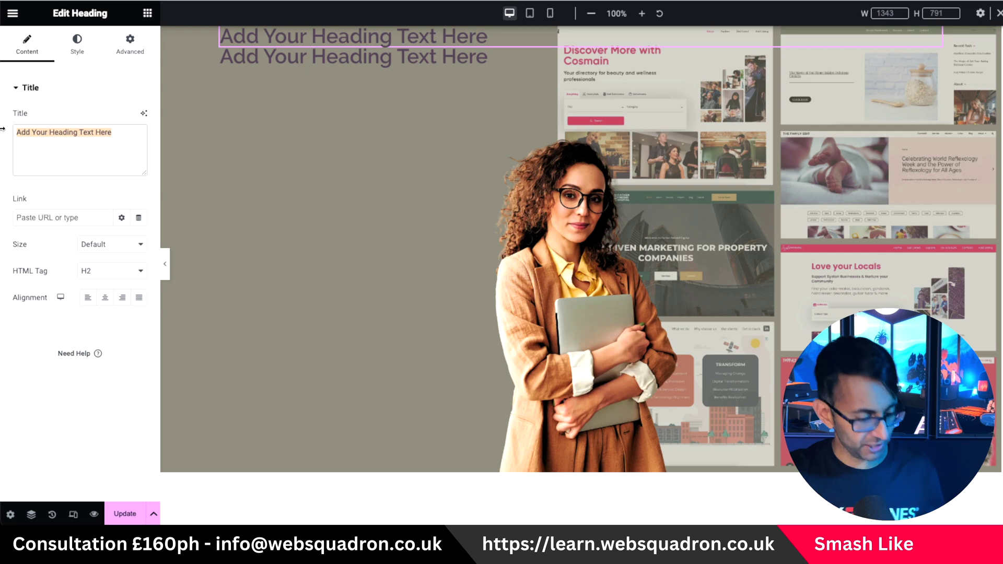
{"action": "type", "text": "Web"}
- Replace the second heading's title with "Designer"
{"action": "left_click", "coordinate": [320, 56]}
{"action": "left_click_drag", "start_coordinate": [112, 133], "coordinate": [15, 132]}
{"action": "type", "text": "Desg"}
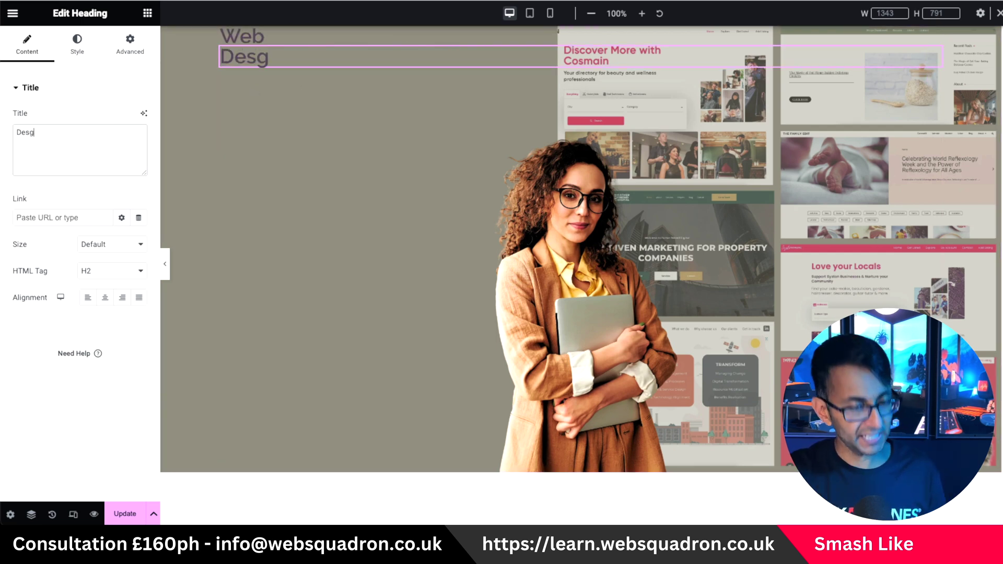
{"action": "type", "text": "=igner"}
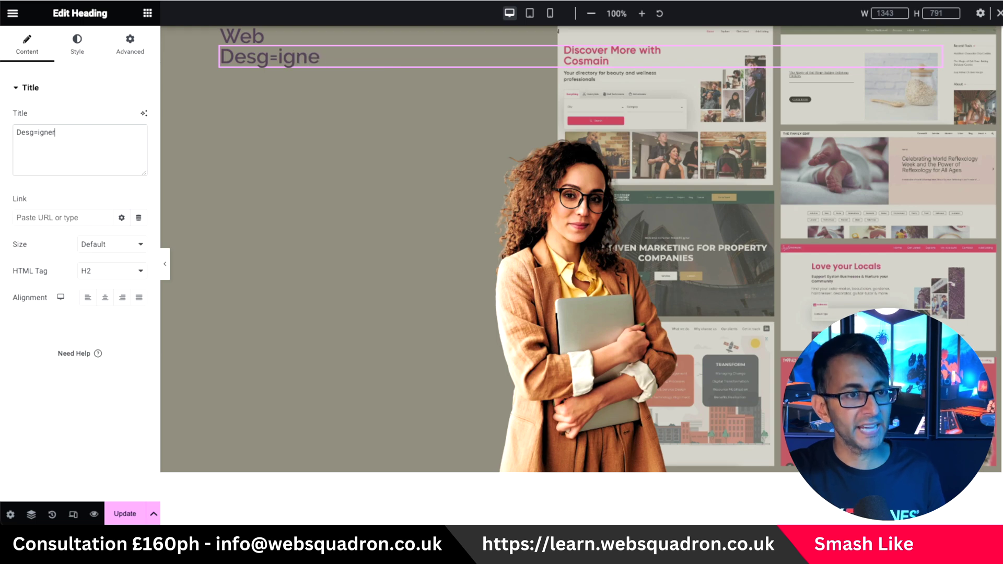
{"action": "key", "text": "BackSpace"}
{"action": "key", "text": "BackSpace"}
{"action": "key", "text": "BackSpace"}
{"action": "key", "text": "BackSpace"}
{"action": "key", "text": "BackSpace"}
{"action": "key", "text": "BackSpace"}
{"action": "key", "text": "BackSpace"}
{"action": "key", "text": "BackSpace"}
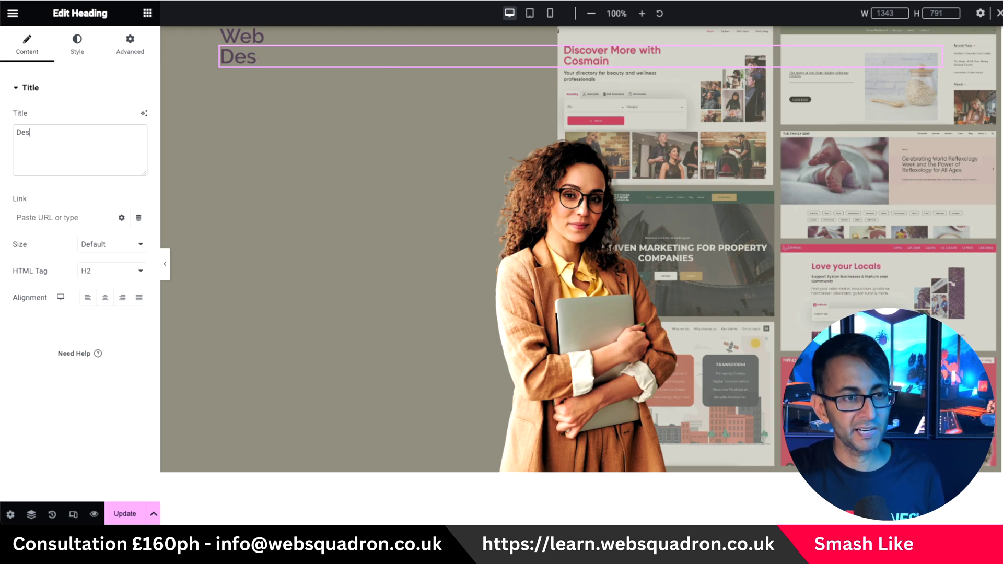
{"action": "type", "text": "signer"}
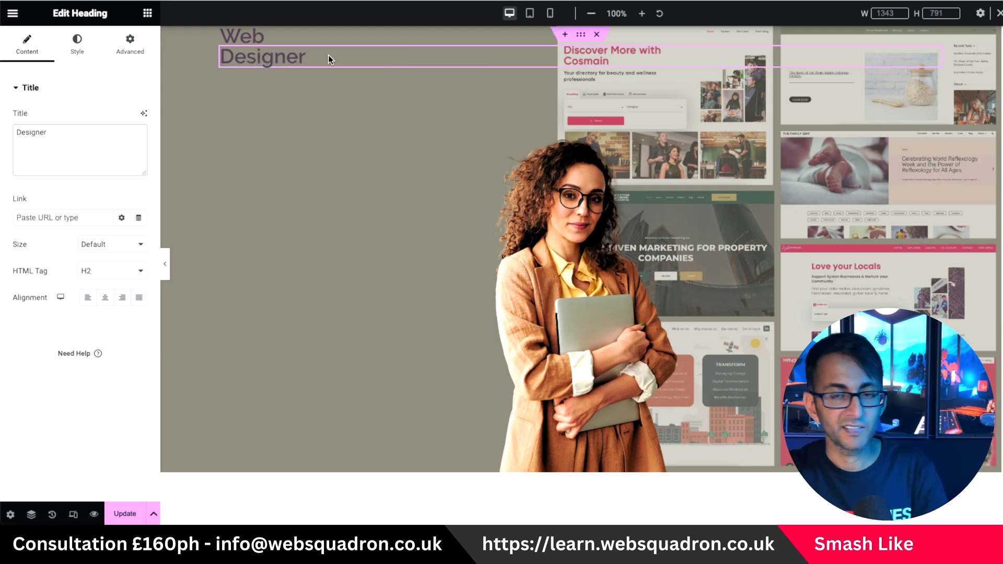
- Try the container's background overlay at an opacity of 1, and settle on 0.4
{"action": "left_click", "coordinate": [582, 37]}
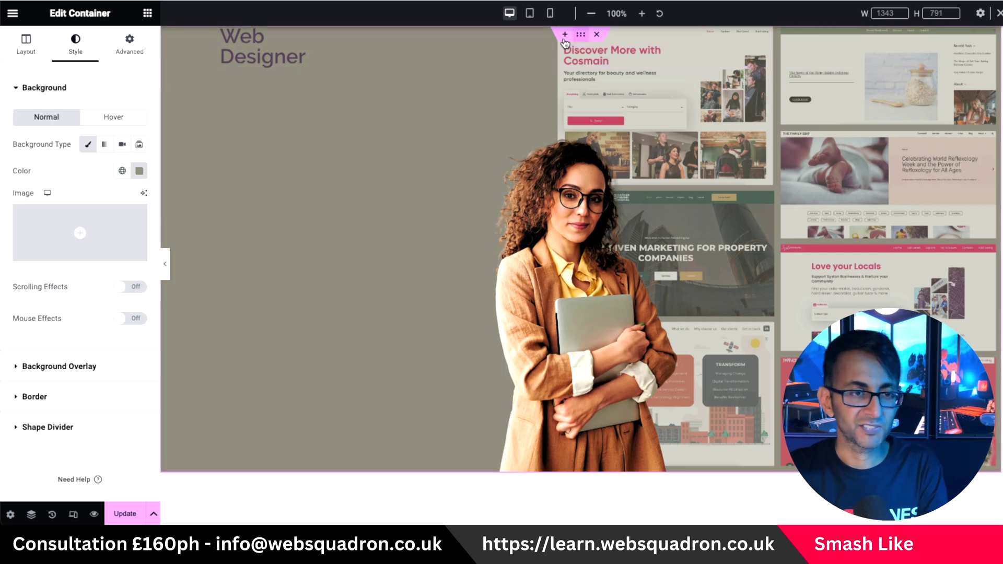
{"action": "left_click", "coordinate": [99, 368]}
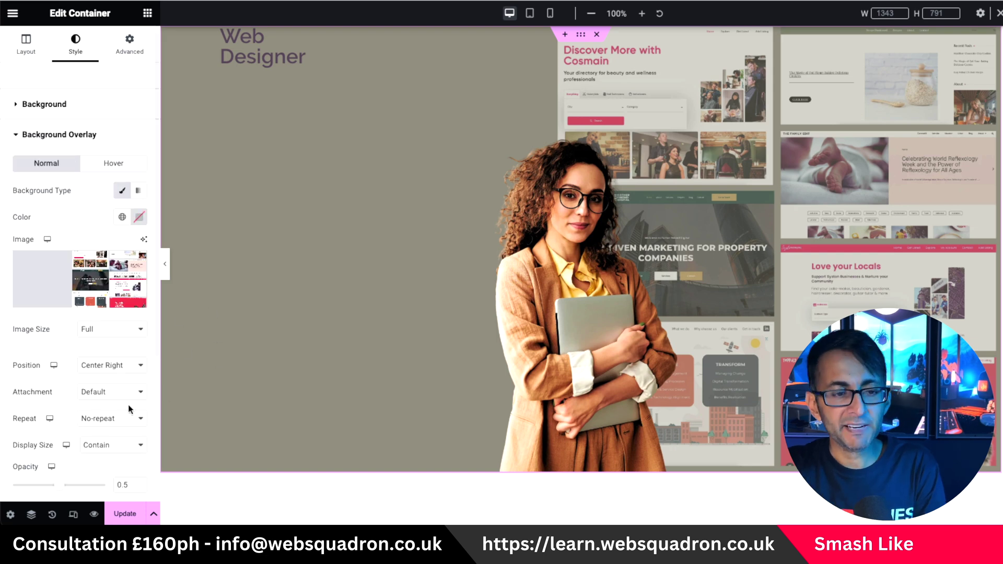
{"action": "scroll", "coordinate": [126, 407], "scroll_direction": "down", "scroll_amount": 3}
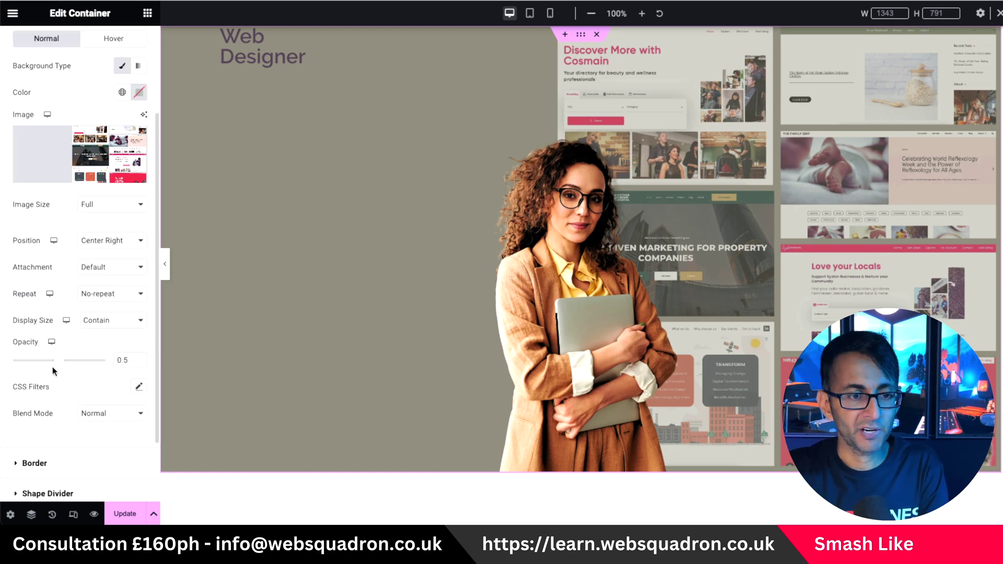
{"action": "left_click_drag", "start_coordinate": [59, 360], "coordinate": [139, 363]}
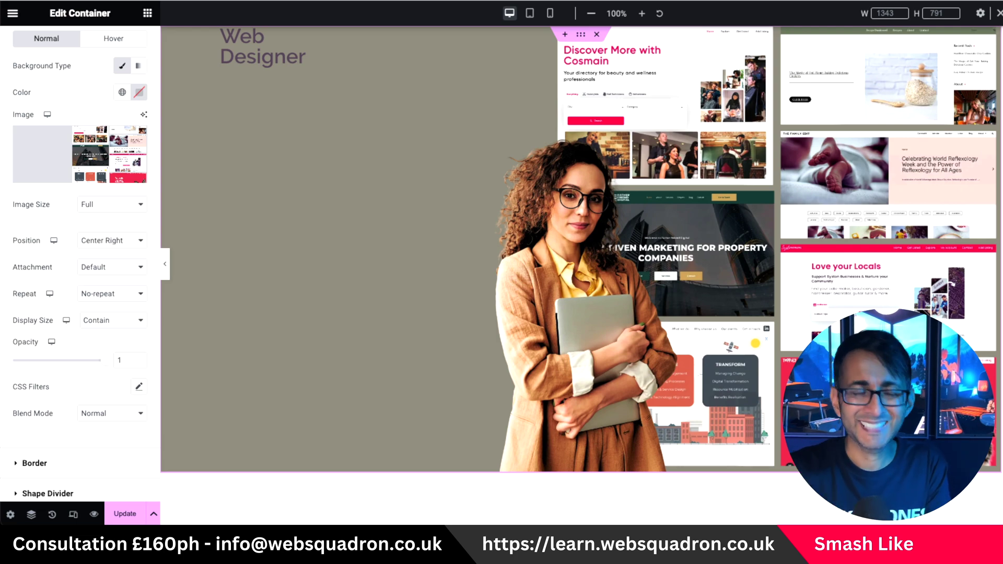
{"action": "left_click_drag", "start_coordinate": [102, 360], "coordinate": [51, 364]}
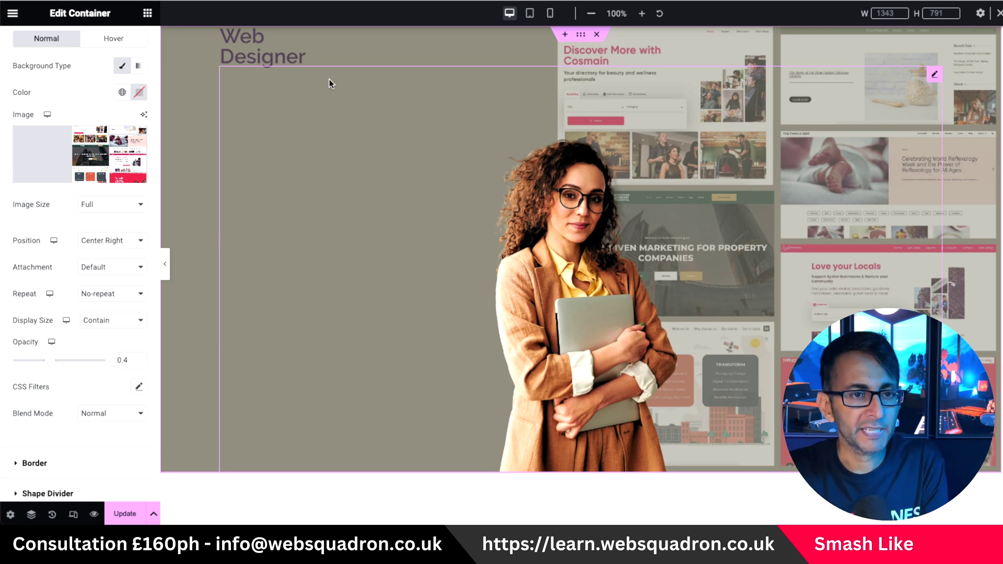
- Centre the Web heading and give it the white global text colour
{"action": "left_click", "coordinate": [278, 39]}
{"action": "left_click", "coordinate": [105, 297]}
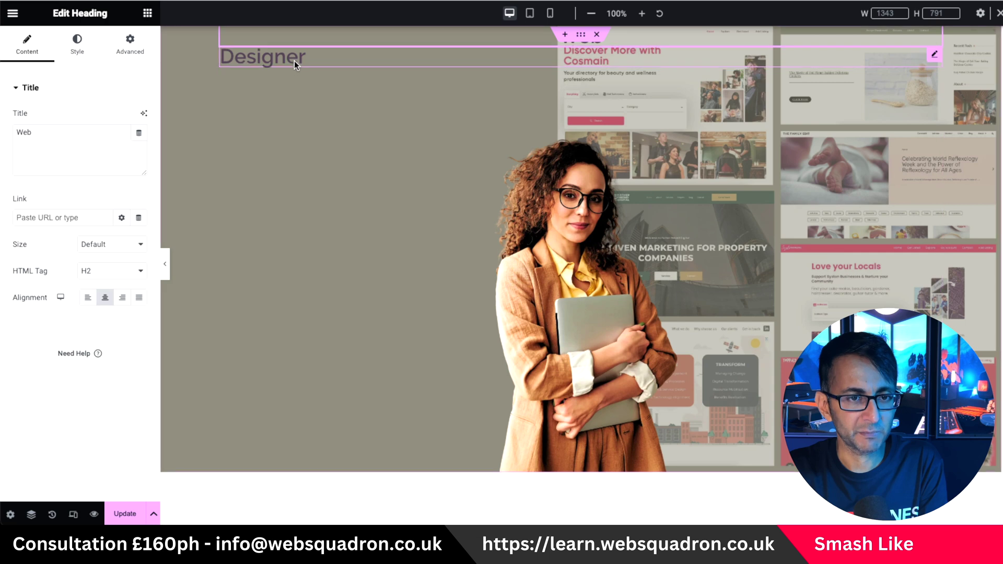
{"action": "left_click", "coordinate": [76, 46]}
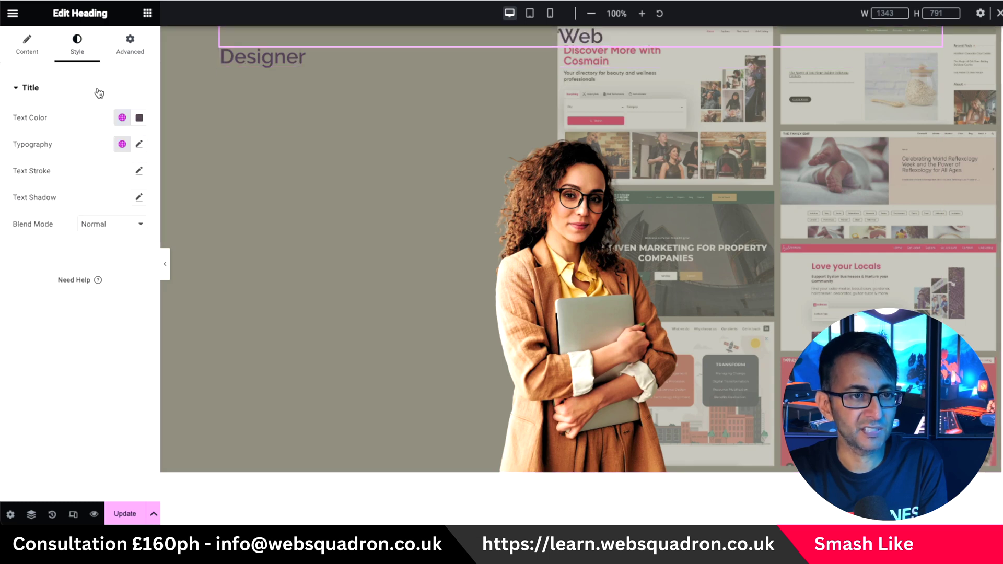
{"action": "left_click", "coordinate": [123, 120]}
{"action": "left_click_drag", "start_coordinate": [180, 180], "coordinate": [196, 241]}
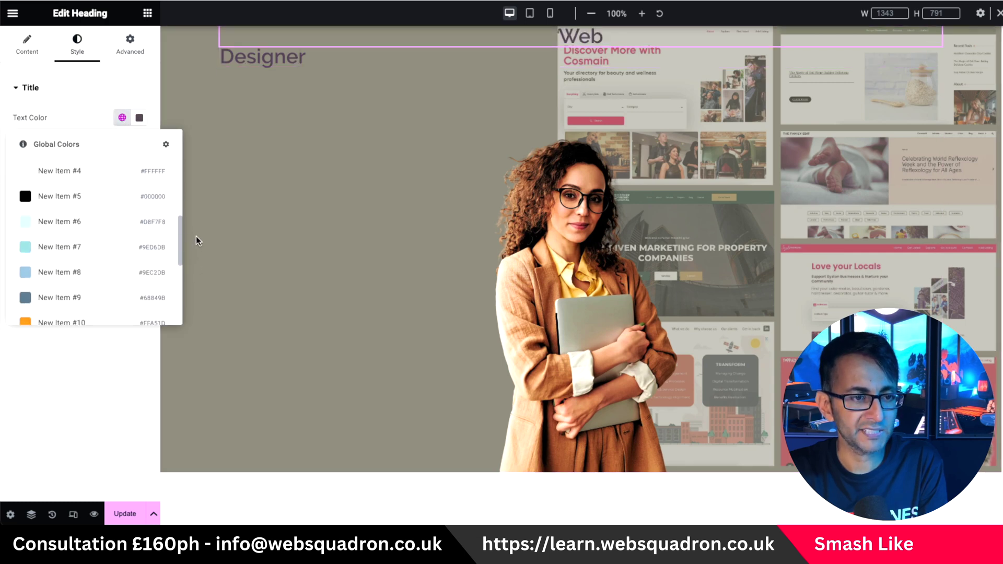
{"action": "scroll", "coordinate": [155, 226], "scroll_direction": "up", "scroll_amount": 1}
{"action": "left_click", "coordinate": [154, 224]}
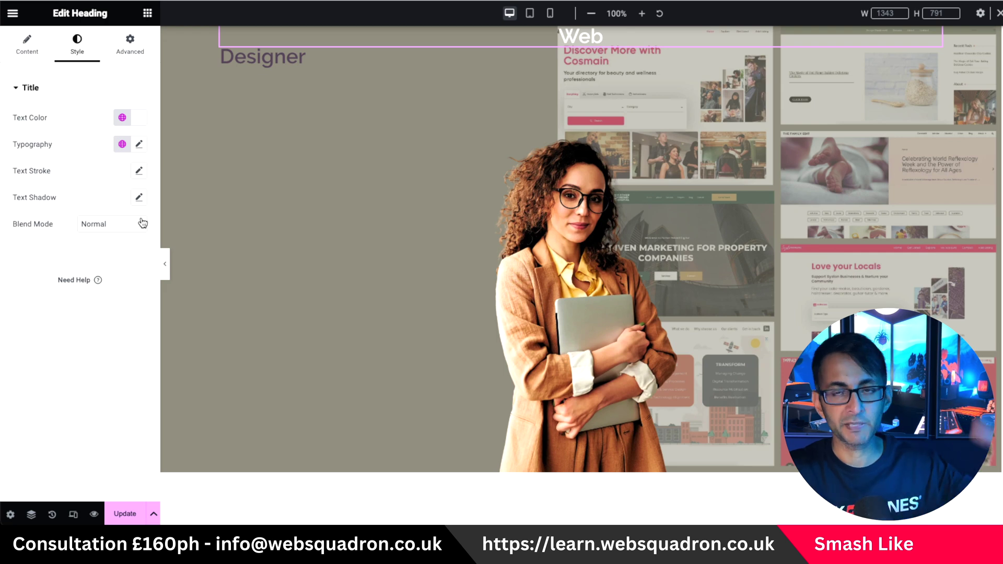
- Set the Web heading's typography to Verdana with an 800 (Extra Bold) weight and Uppercase transform
{"action": "left_click", "coordinate": [138, 144]}
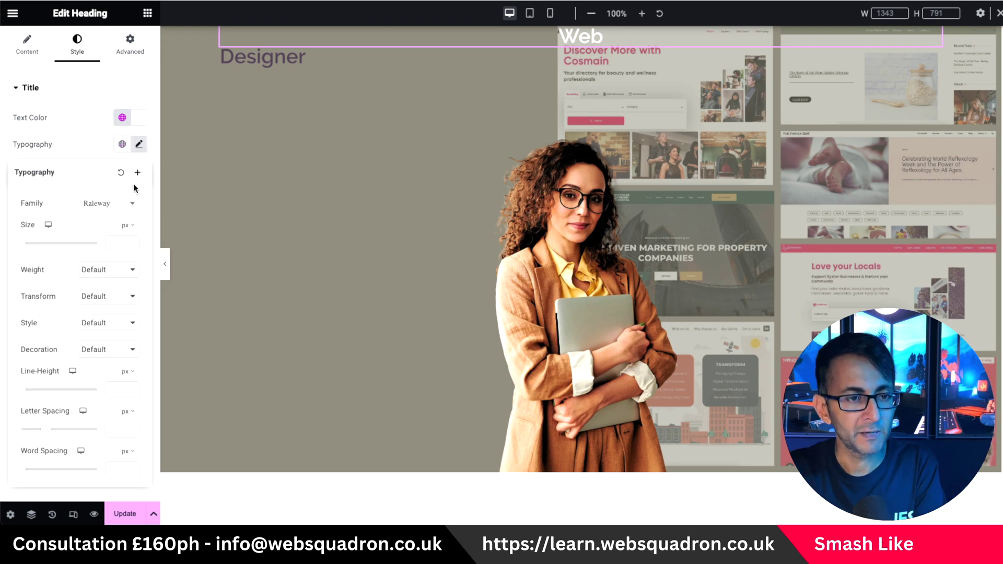
{"action": "left_click", "coordinate": [122, 208]}
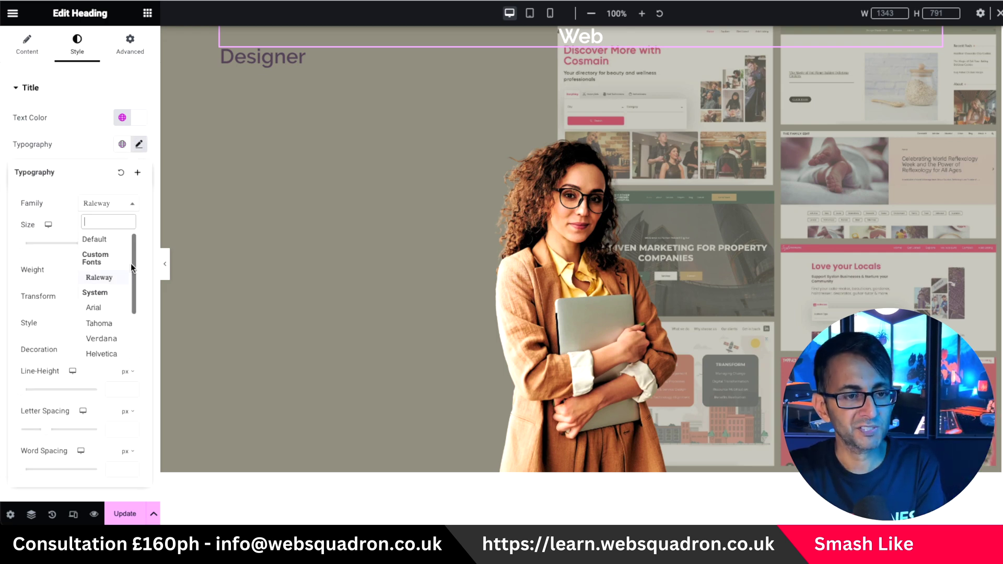
{"action": "left_click", "coordinate": [116, 339]}
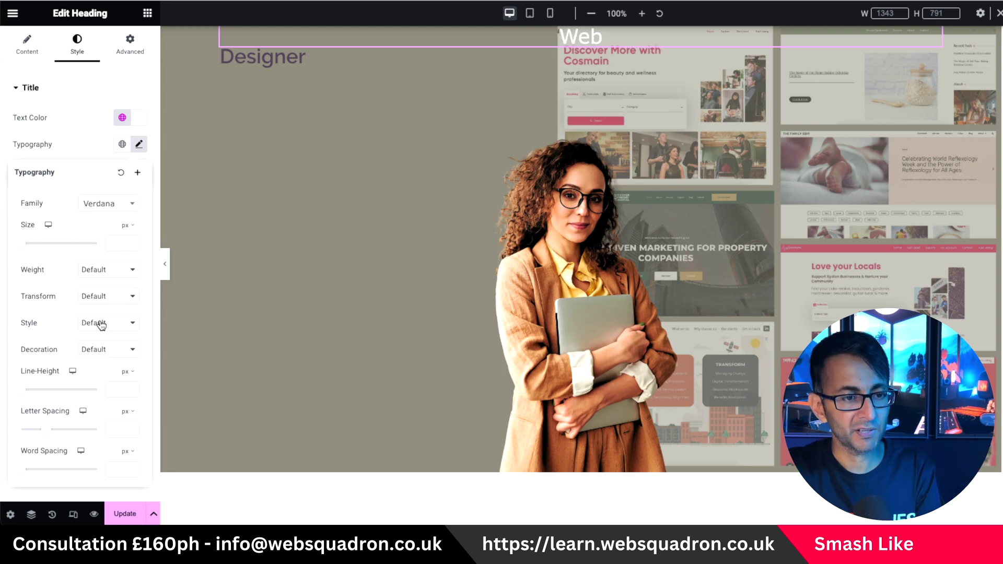
{"action": "left_click", "coordinate": [107, 272]}
{"action": "left_click", "coordinate": [115, 244]}
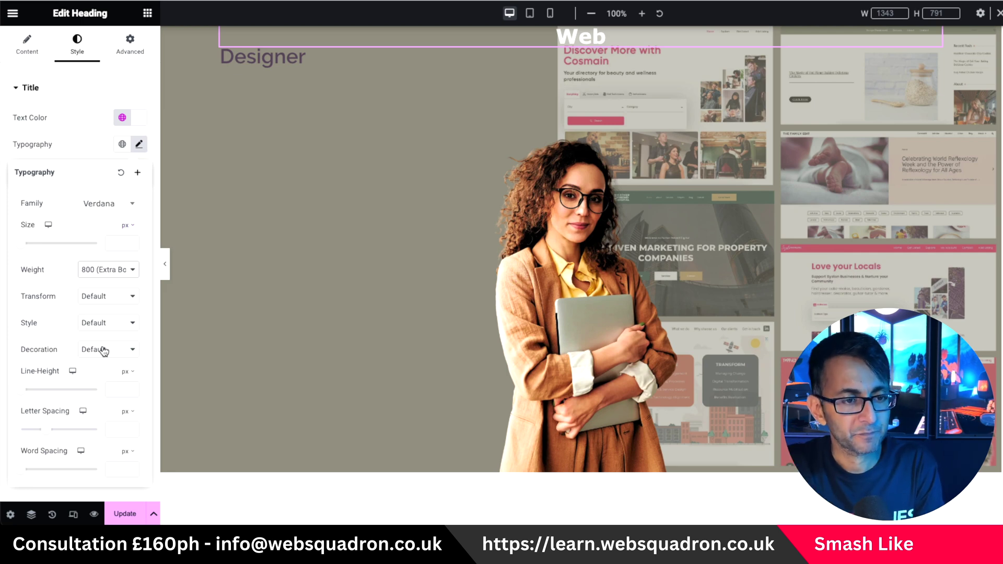
{"action": "left_click", "coordinate": [115, 298]}
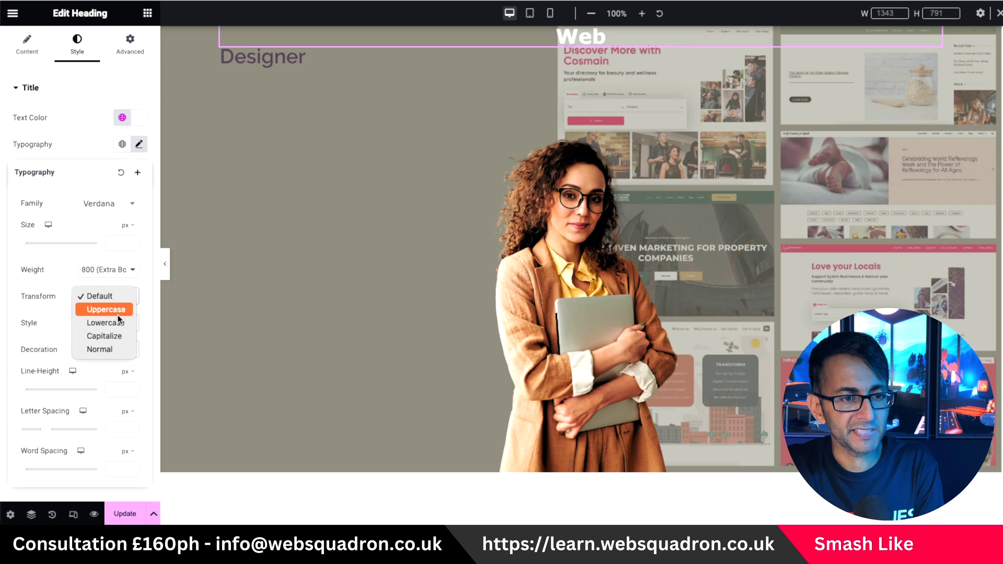
{"action": "left_click", "coordinate": [118, 312]}
- Copy the Web heading and paste its style onto the Designer heading
{"action": "right_click", "coordinate": [532, 35]}
{"action": "left_click", "coordinate": [387, 54]}
{"action": "right_click", "coordinate": [325, 56]}
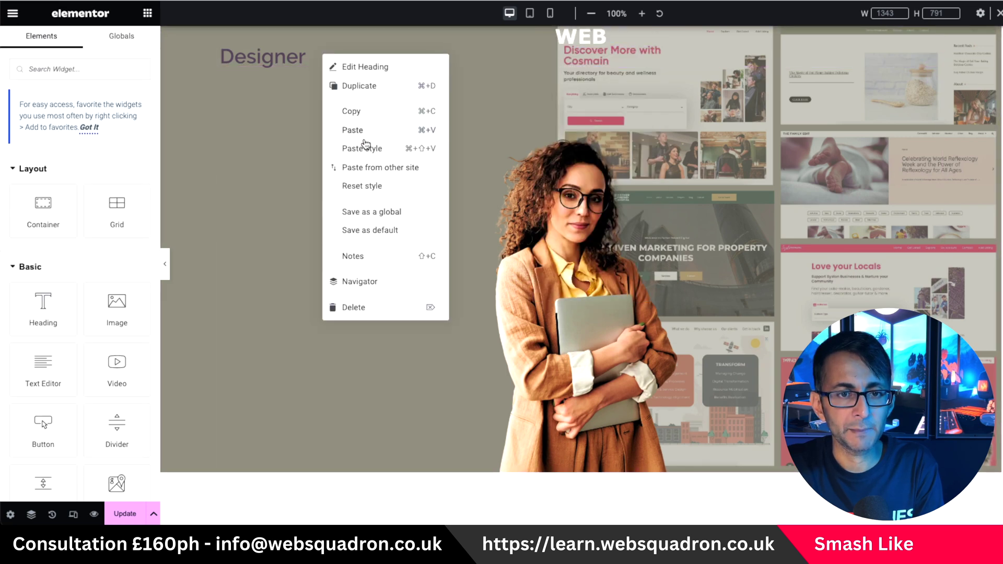
{"action": "left_click", "coordinate": [365, 147]}
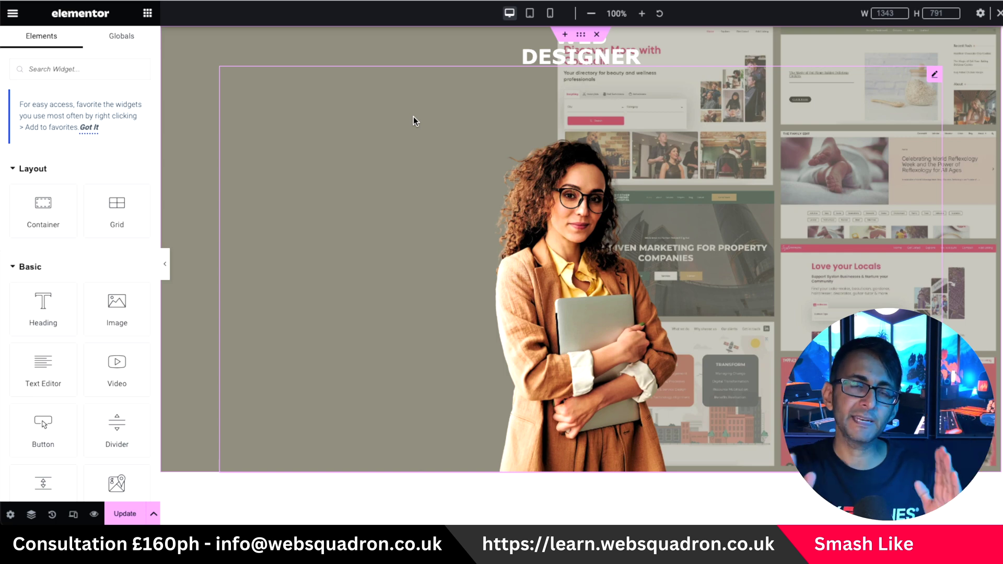
- Try the Web heading's desktop font size at 20, 22 and 25 rem, and settle on 22 rem
{"action": "left_click", "coordinate": [637, 38]}
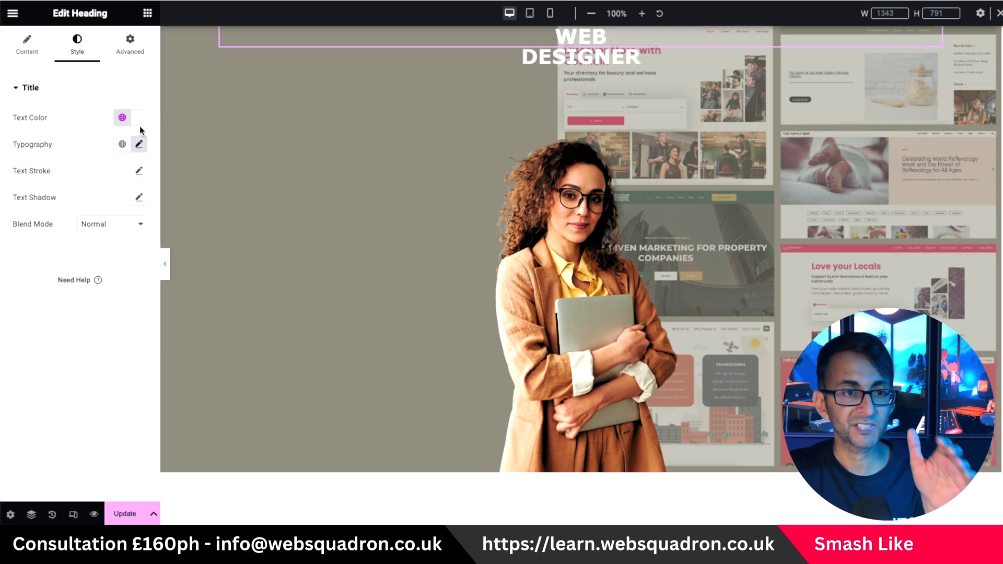
{"action": "left_click", "coordinate": [138, 145]}
{"action": "left_click", "coordinate": [122, 226]}
{"action": "left_click", "coordinate": [126, 268]}
{"action": "left_click", "coordinate": [121, 244]}
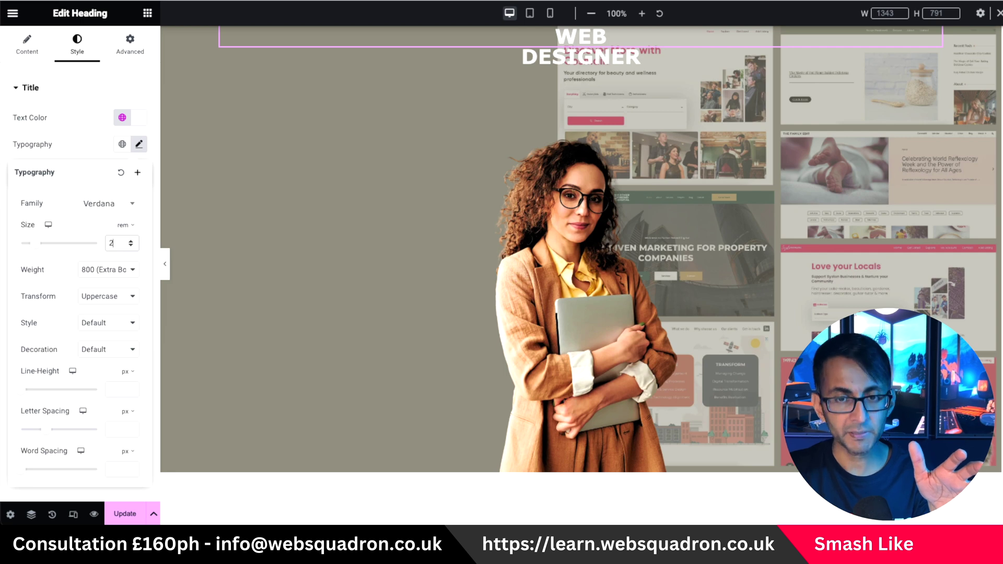
{"action": "type", "text": "20"}
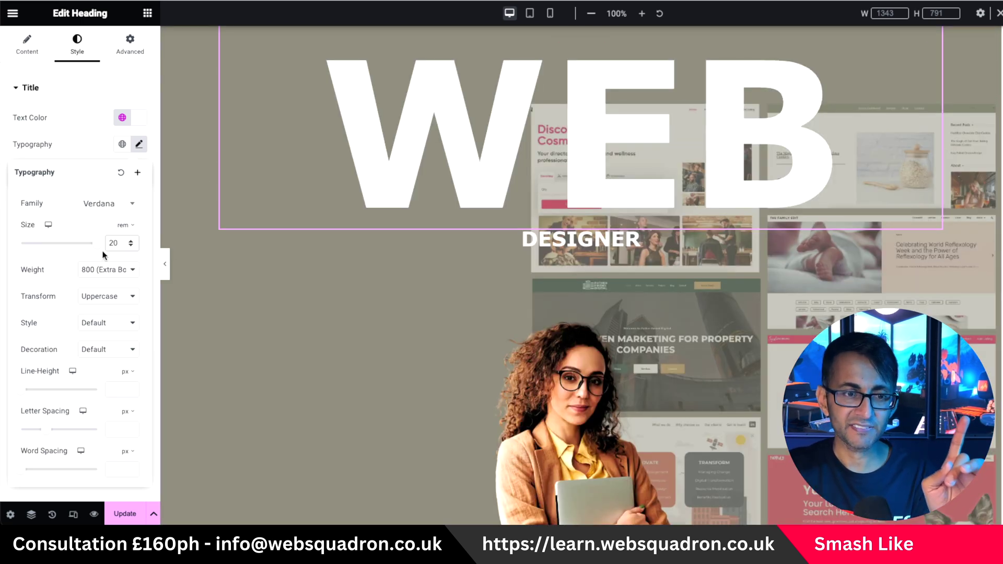
{"action": "key", "text": "BackSpace"}
{"action": "type", "text": "2"}
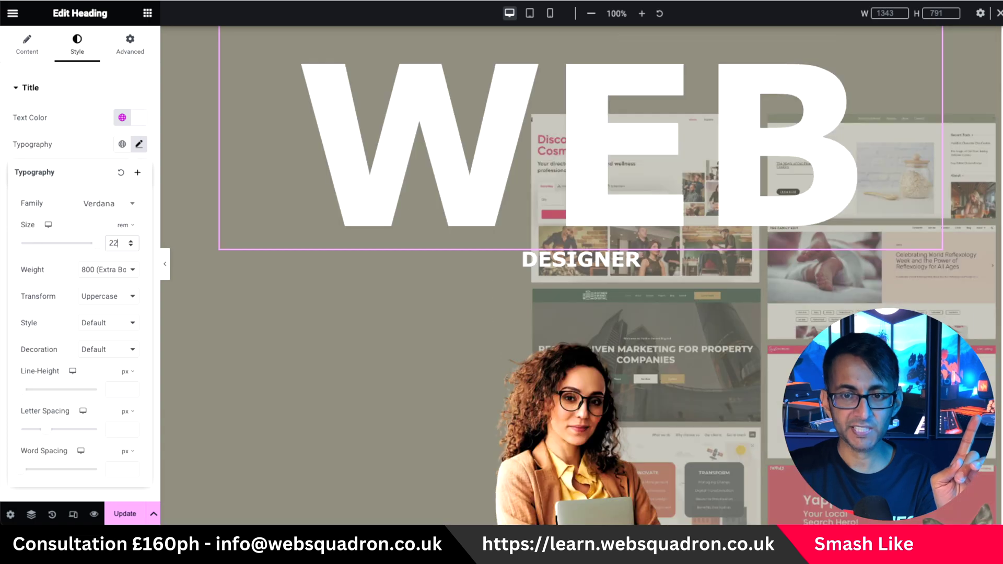
{"action": "key", "text": "BackSpace"}
{"action": "type", "text": "5"}
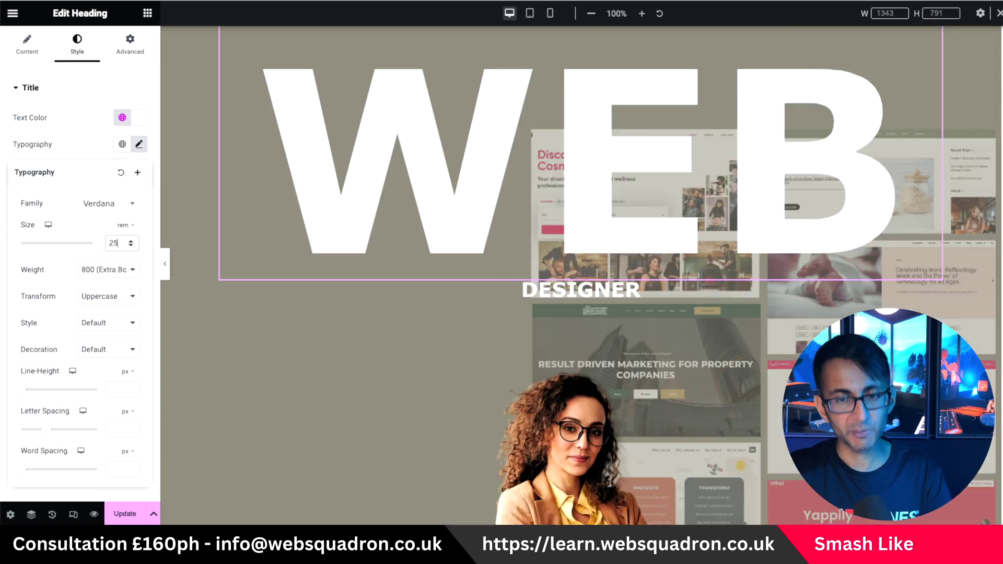
{"action": "key", "text": "BackSpace"}
{"action": "type", "text": "2"}
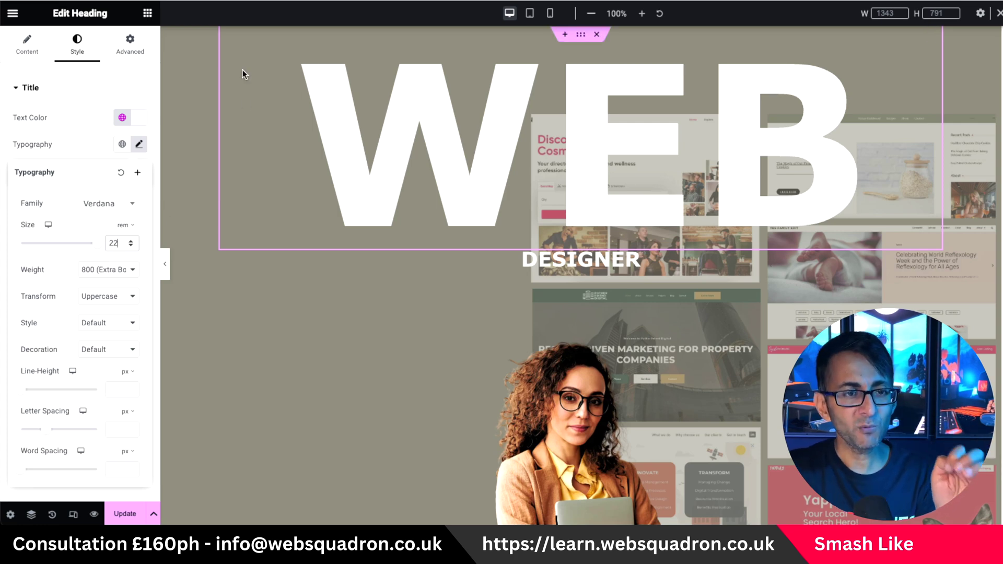
- Preview the page in mobile view at a 378 px width and try the Web heading at 10 rem, settling on 8.5 rem
{"action": "left_click", "coordinate": [551, 15]}
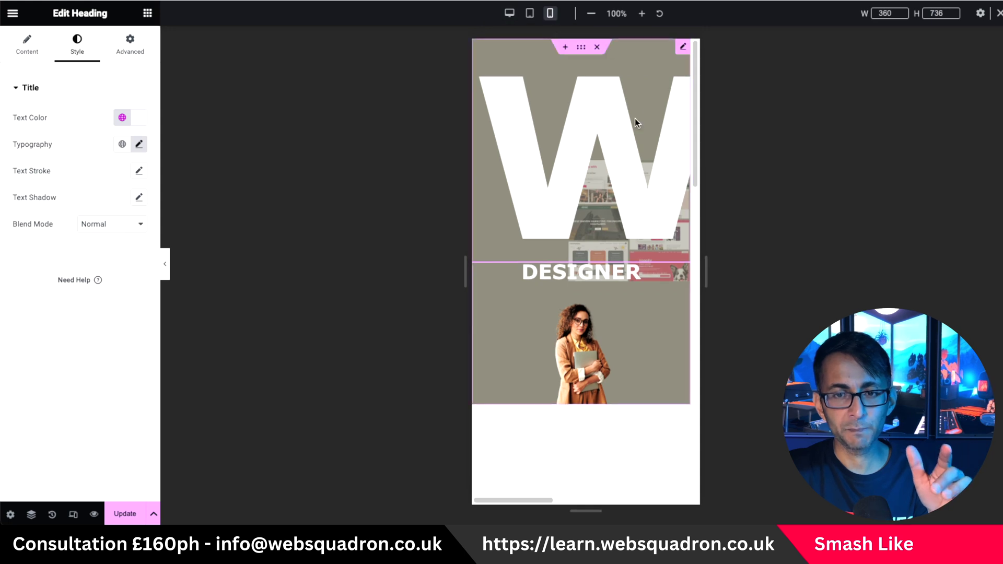
{"action": "double_click", "coordinate": [883, 13]}
{"action": "type", "text": "378"}
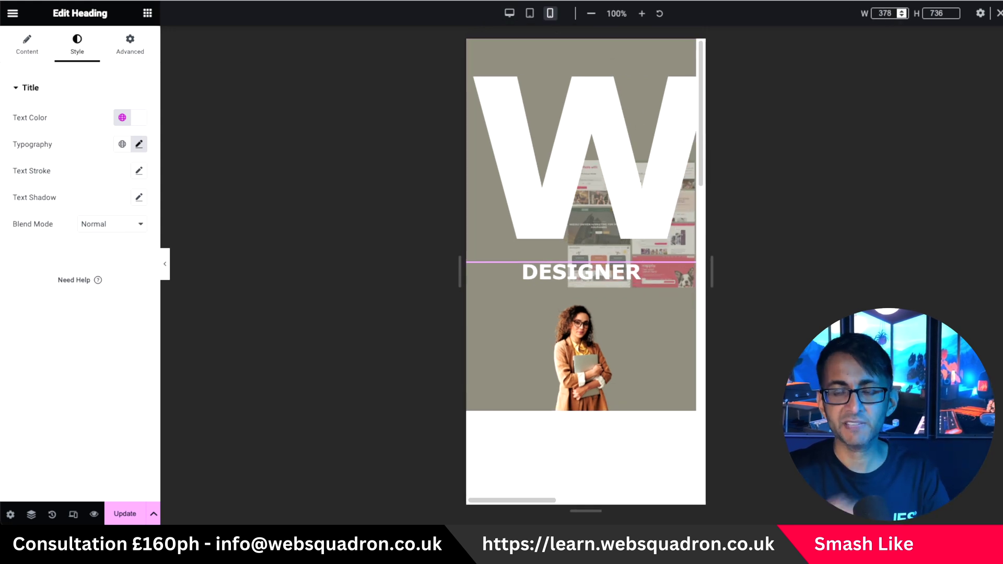
{"action": "left_click", "coordinate": [139, 144]}
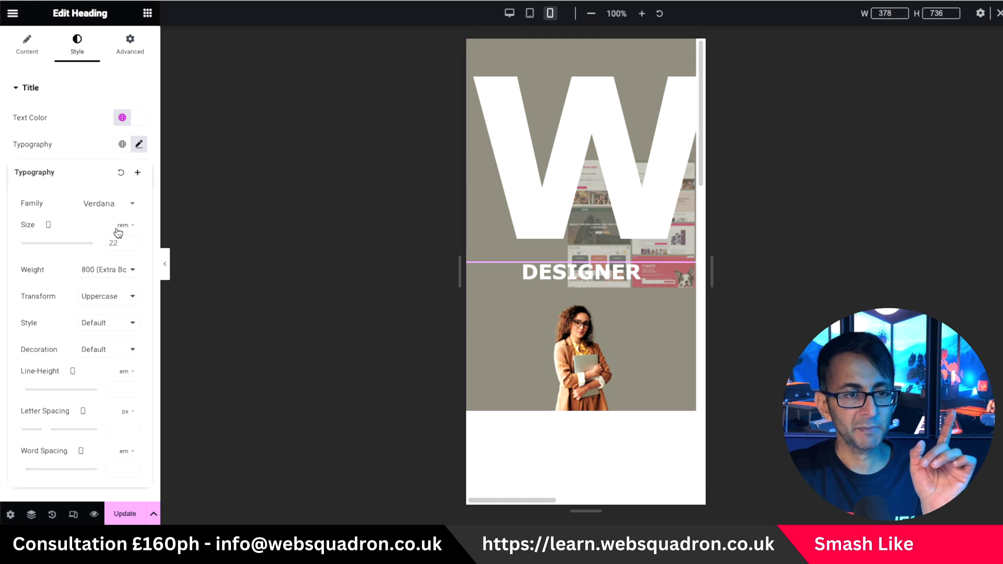
{"action": "double_click", "coordinate": [124, 243]}
{"action": "type", "text": "10"}
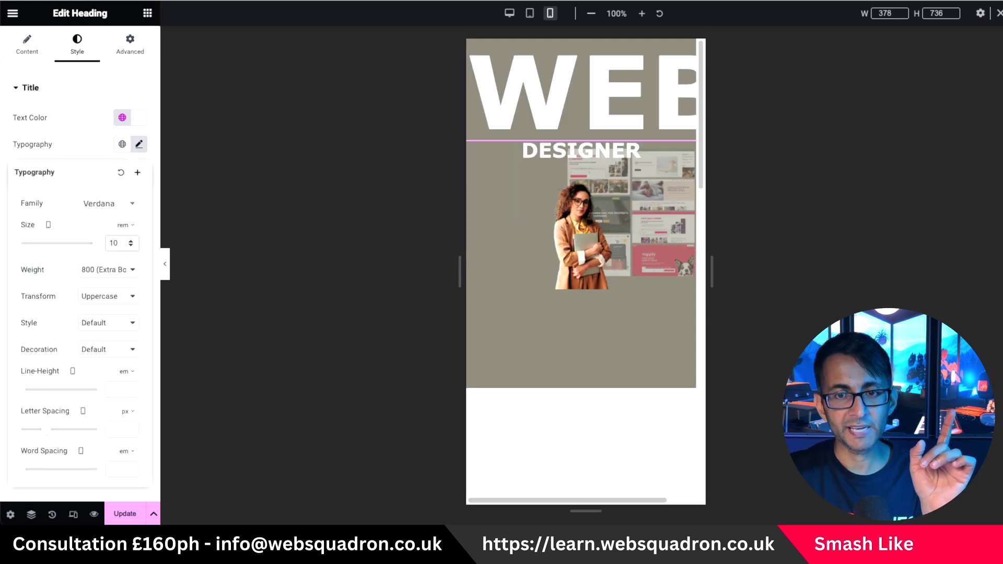
{"action": "left_click_drag", "start_coordinate": [96, 247], "coordinate": [86, 251]}
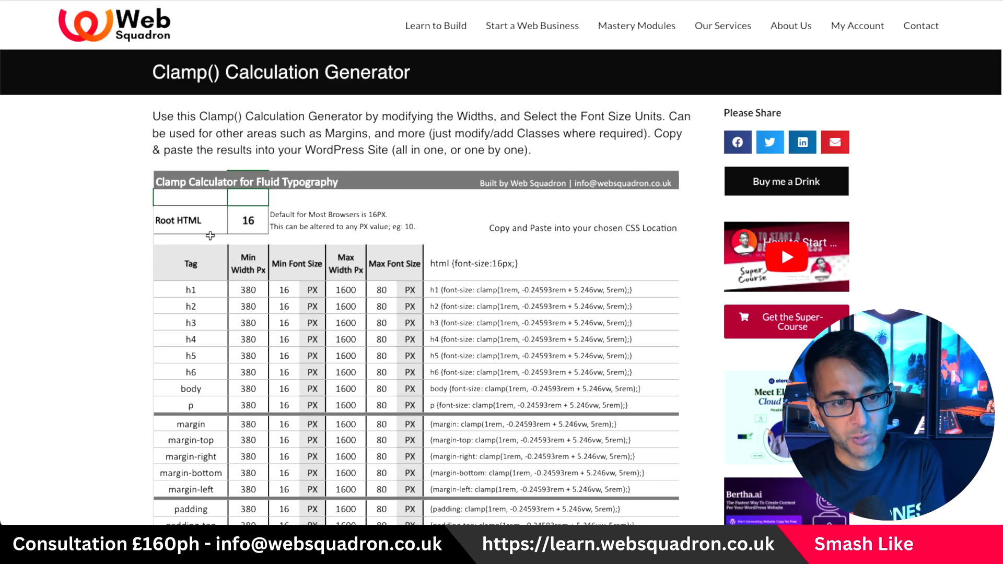
- Switch to the Web Squadron Clamp() Calculation Generator and set the h1 row's maximum width to 1100 px
{"action": "left_click", "coordinate": [249, 223]}
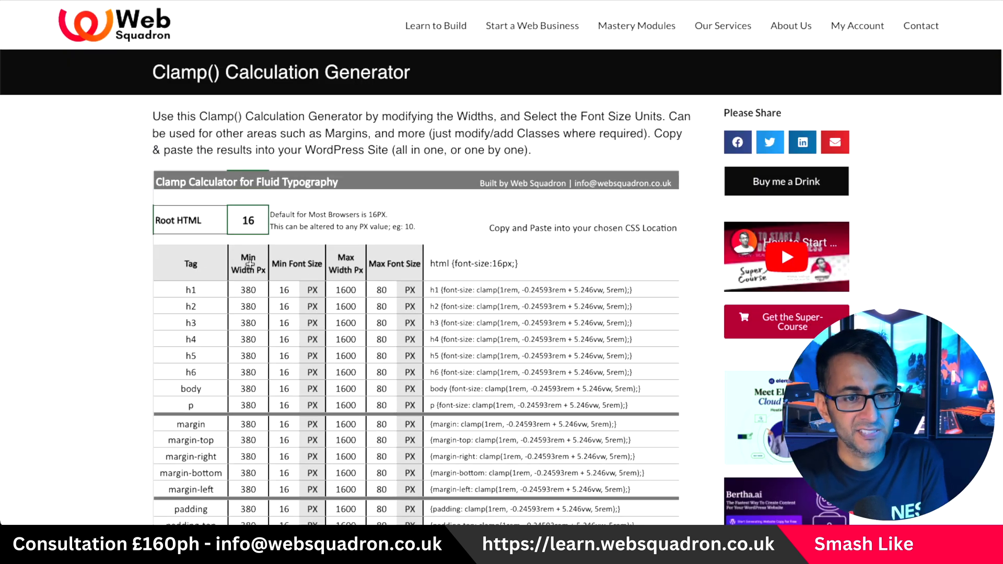
{"action": "left_click", "coordinate": [250, 290]}
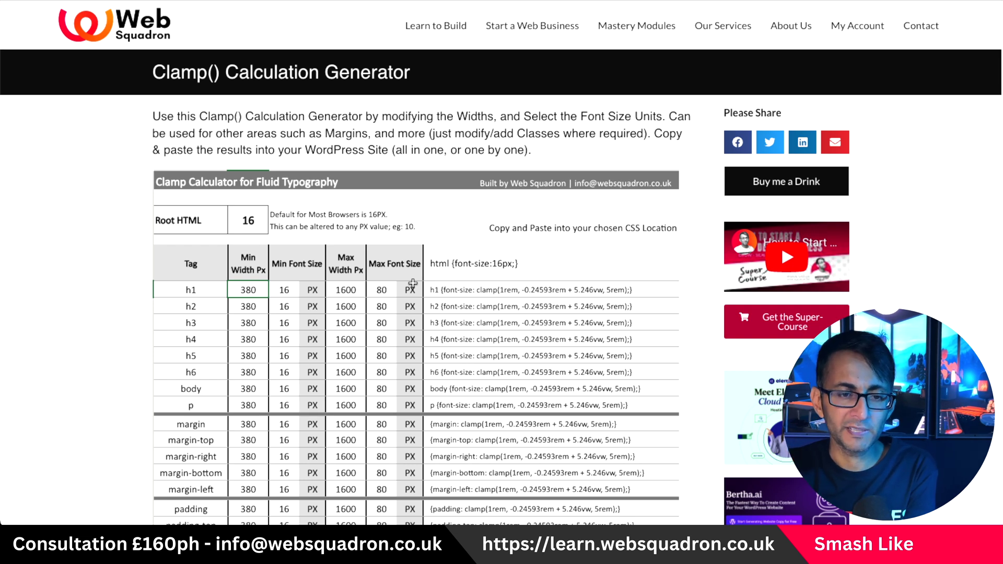
{"action": "left_click", "coordinate": [354, 289]}
{"action": "type", "text": "1100"}
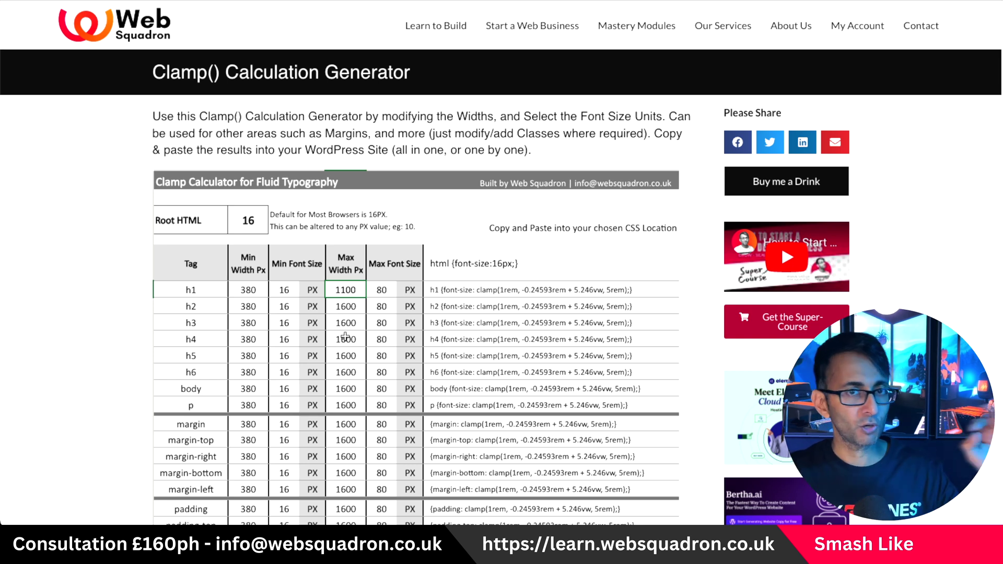
- Change the units of the h1 row's minimum and maximum font sizes to REM
{"action": "left_click", "coordinate": [312, 289]}
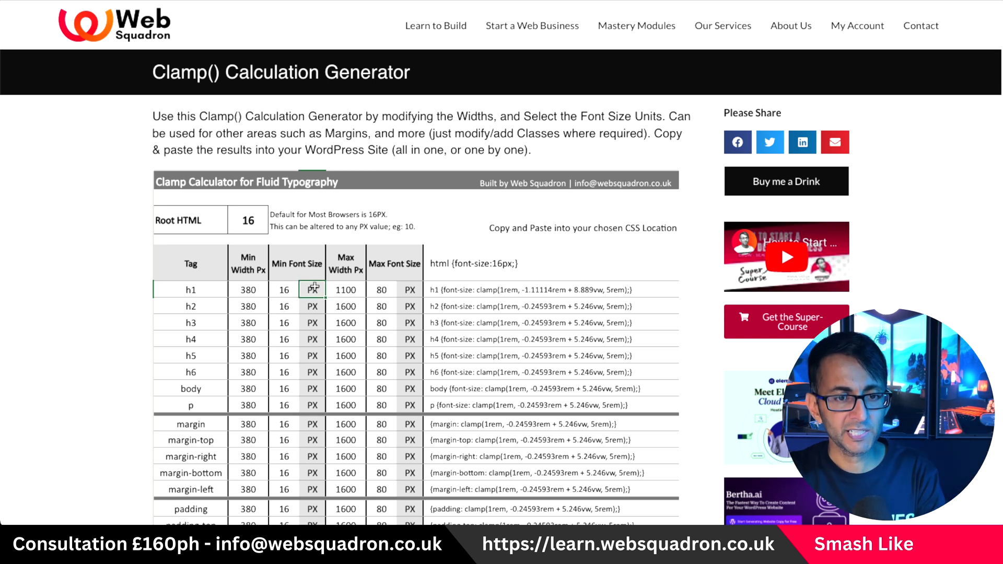
{"action": "left_click", "coordinate": [332, 287]}
{"action": "left_click", "coordinate": [332, 321]}
{"action": "left_click", "coordinate": [410, 289]}
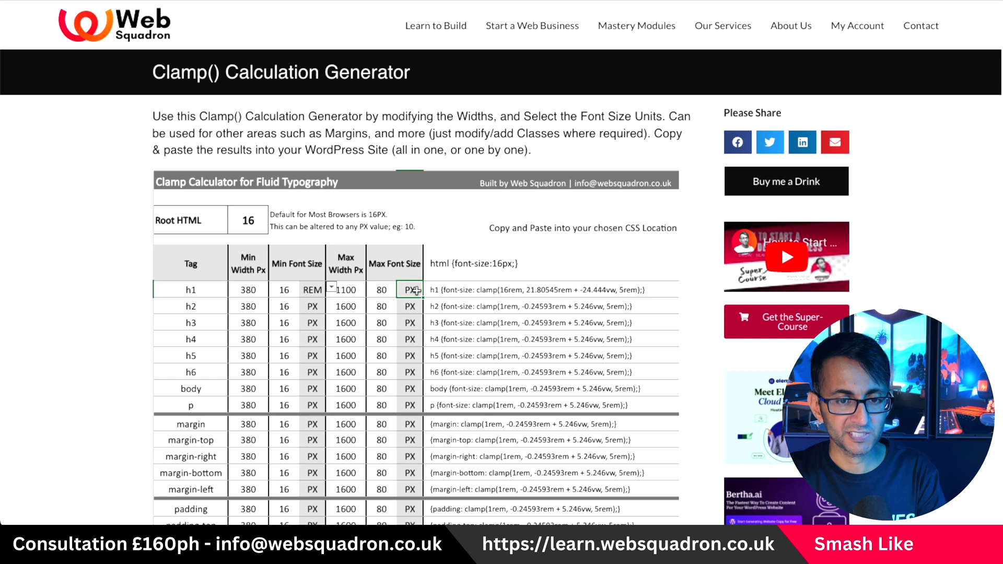
{"action": "left_click", "coordinate": [429, 288]}
{"action": "left_click", "coordinate": [410, 322]}
- Set the h1 row's maximum font size to 22 and minimum to 8.5, and copy the generated clamp rule
{"action": "left_click", "coordinate": [387, 295]}
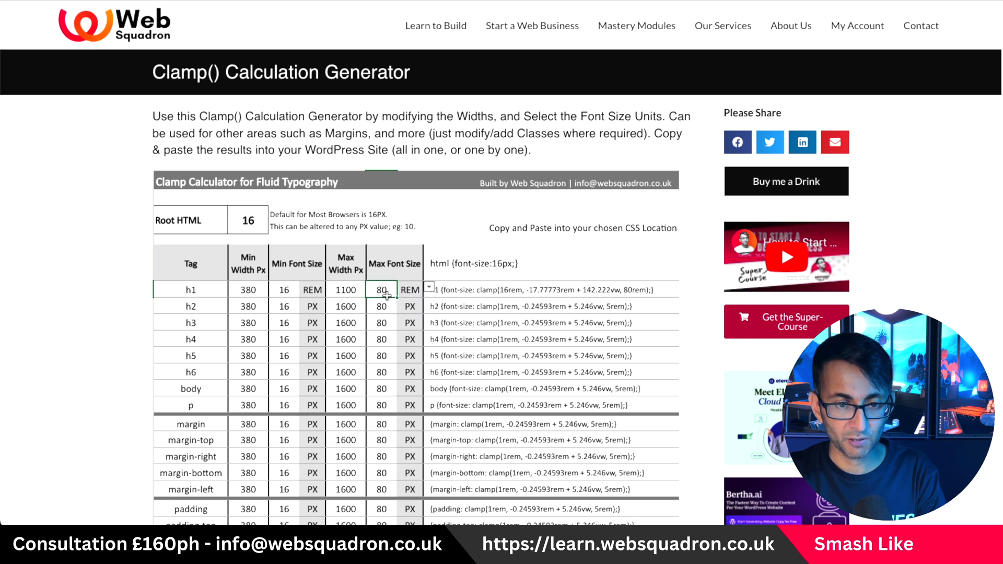
{"action": "type", "text": "22"}
{"action": "key", "text": "Return"}
{"action": "left_click", "coordinate": [289, 294]}
{"action": "type", "text": "8.5"}
{"action": "key", "text": "Return"}
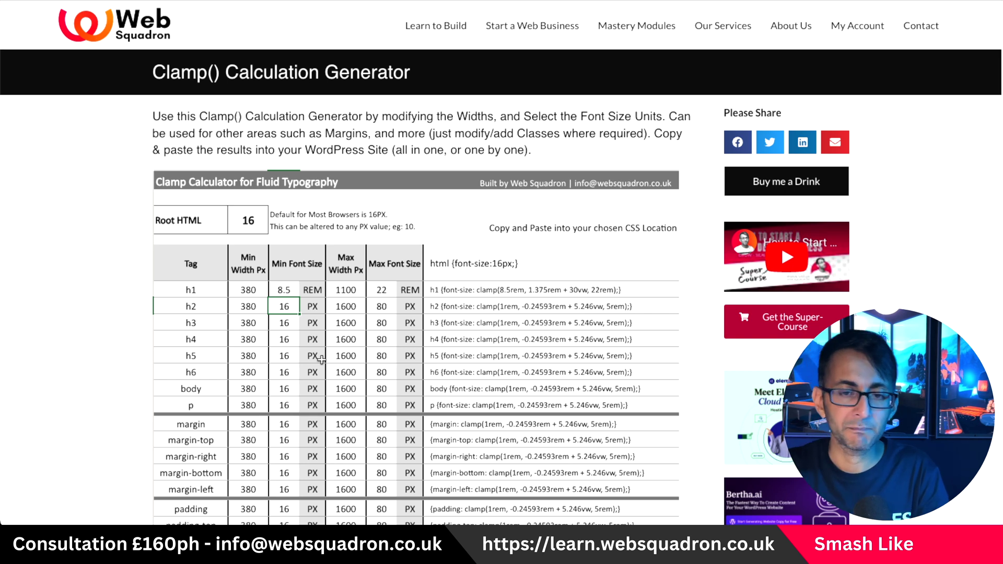
{"action": "left_click", "coordinate": [548, 289]}
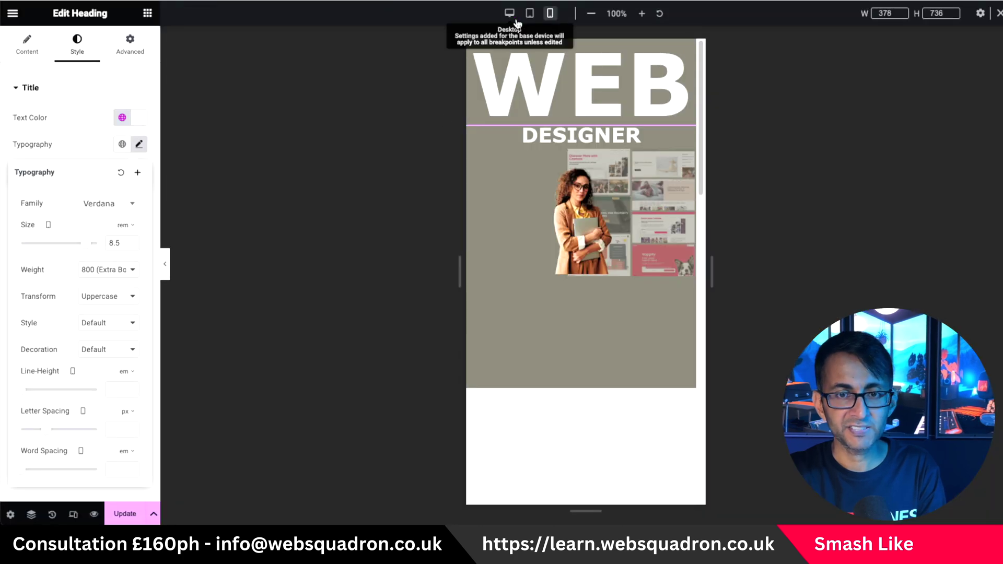
- Return to Elementor and clear the Web heading's fixed font sizes for both desktop and mobile
{"action": "left_click", "coordinate": [511, 16]}
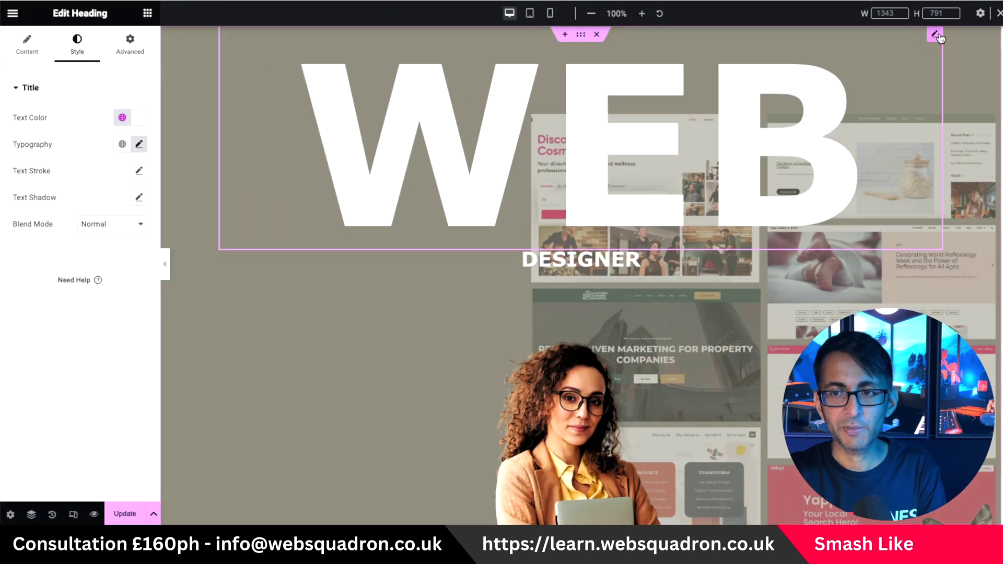
{"action": "left_click", "coordinate": [139, 144]}
{"action": "double_click", "coordinate": [113, 243]}
{"action": "key", "text": "BackSpace"}
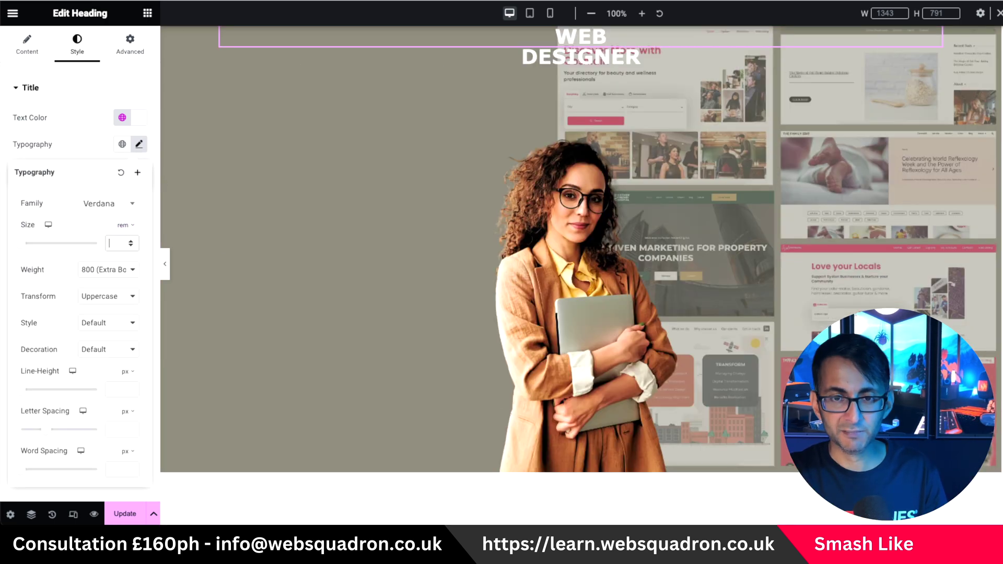
{"action": "left_click", "coordinate": [550, 13]}
{"action": "double_click", "coordinate": [117, 243]}
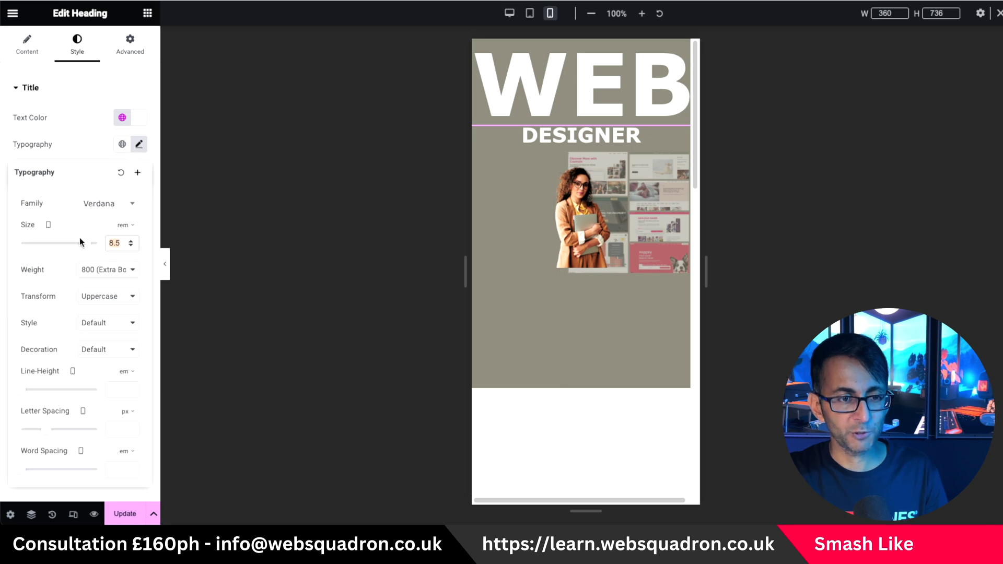
{"action": "key", "text": "BackSpace"}
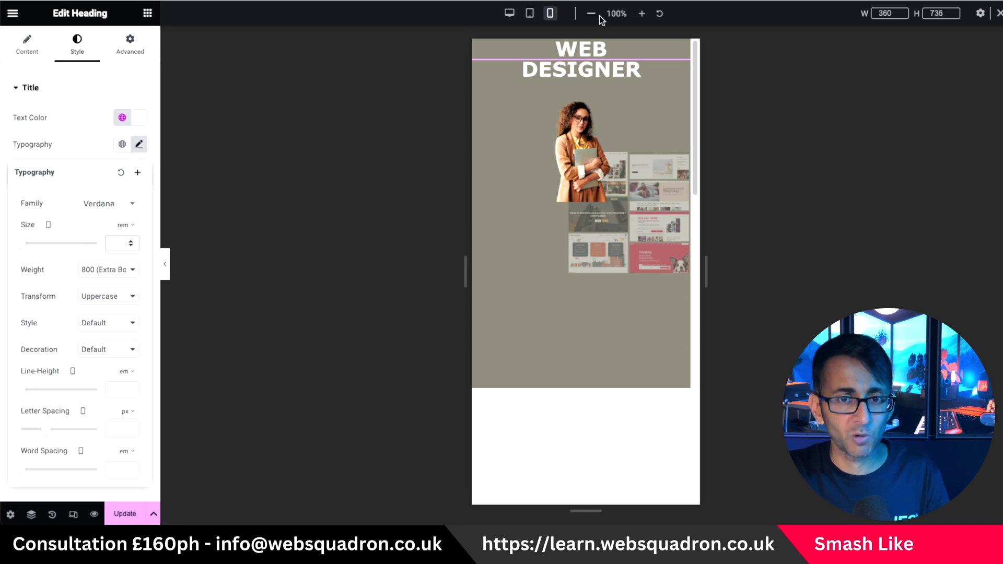
- In desktop view, switch the Web heading's font size to the custom unit and paste the copied h1 clamp rule
{"action": "left_click", "coordinate": [509, 13]}
{"action": "left_click", "coordinate": [139, 144]}
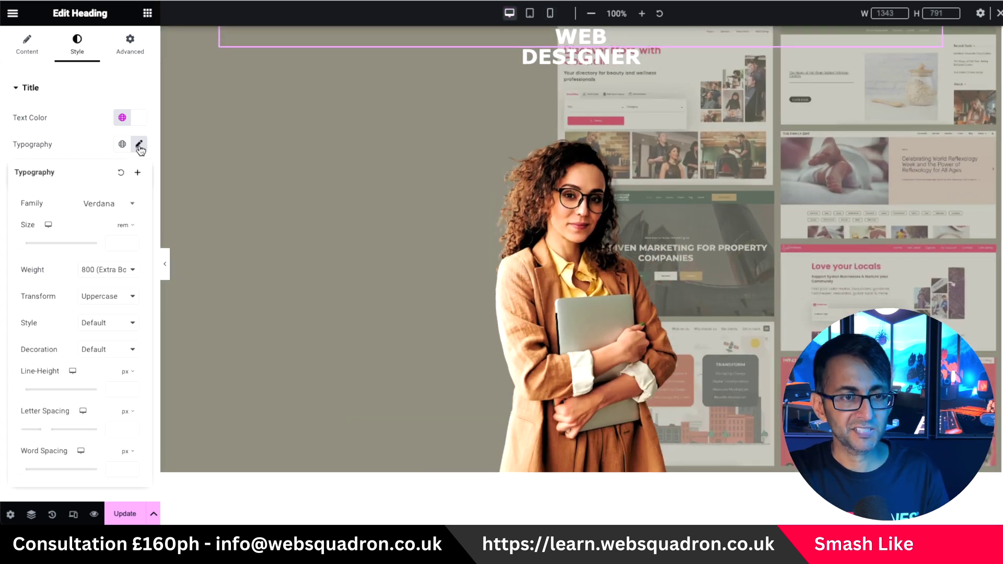
{"action": "mouse_move", "coordinate": [134, 229]}
{"action": "left_click", "coordinate": [121, 299]}
{"action": "left_click", "coordinate": [92, 243]}
{"action": "key", "text": "ctrl+v"}
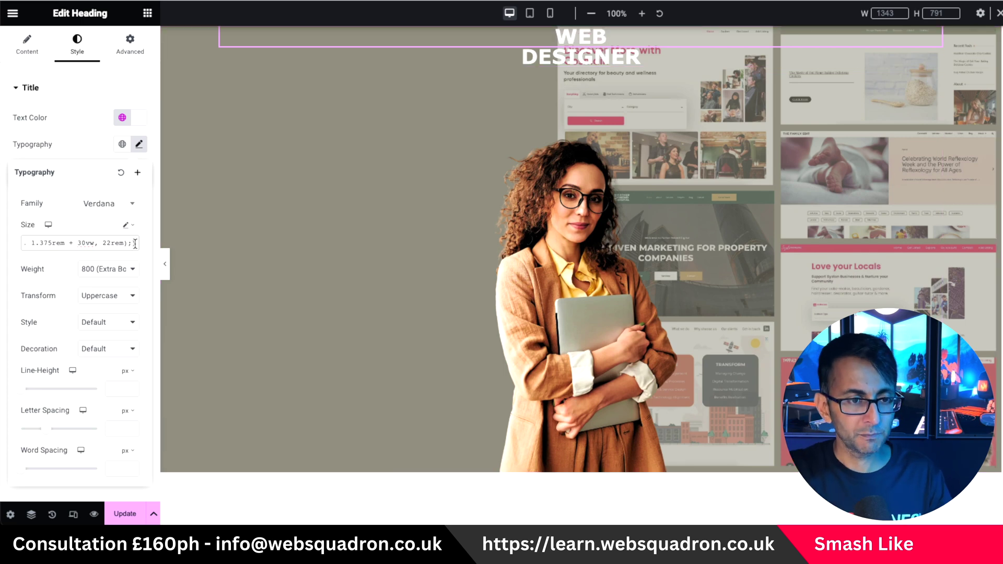
- Trim the Web heading's pasted size value down to clamp(8.5rem, 1.375rem + 30vw, 22rem)
{"action": "key", "text": "BackSpace"}
{"action": "key", "text": "BackSpace"}
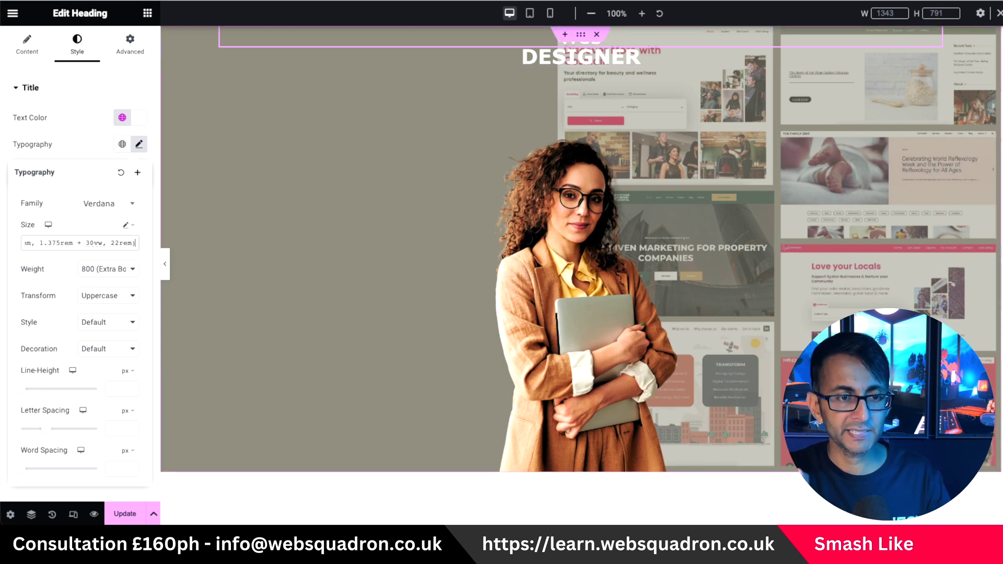
{"action": "left_click", "coordinate": [8, 249]}
{"action": "left_click", "coordinate": [139, 145]}
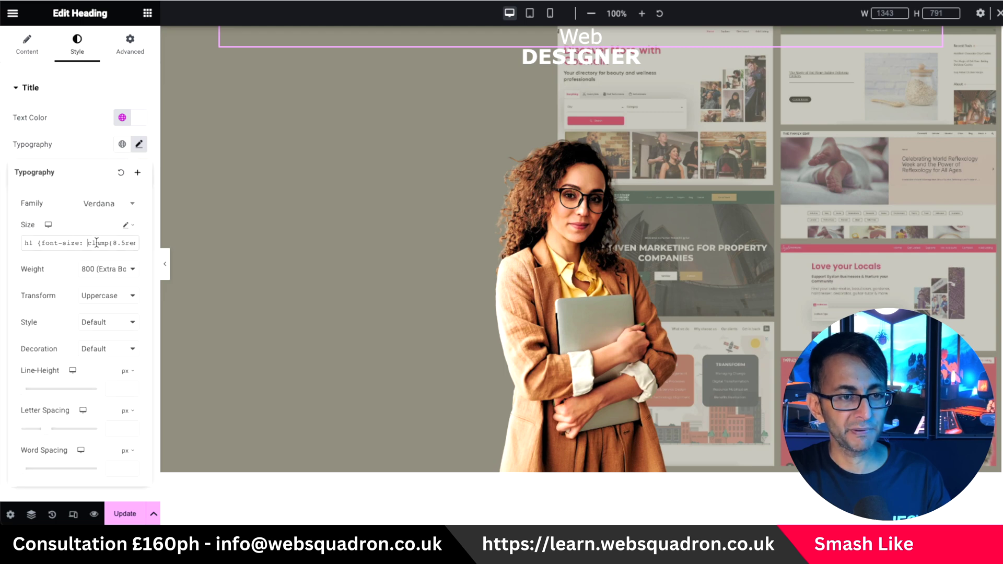
{"action": "left_click", "coordinate": [88, 242]}
{"action": "key", "text": "BackSpace"}
{"action": "key", "text": "BackSpace"}
{"action": "key", "text": "BackSpace"}
{"action": "key", "text": "BackSpace"}
{"action": "key", "text": "BackSpace"}
{"action": "key", "text": "BackSpace"}
{"action": "key", "text": "BackSpace"}
{"action": "key", "text": "BackSpace"}
{"action": "key", "text": "BackSpace"}
{"action": "key", "text": "BackSpace"}
{"action": "key", "text": "BackSpace"}
{"action": "key", "text": "BackSpace"}
{"action": "key", "text": "BackSpace"}
{"action": "key", "text": "BackSpace"}
{"action": "key", "text": "BackSpace"}
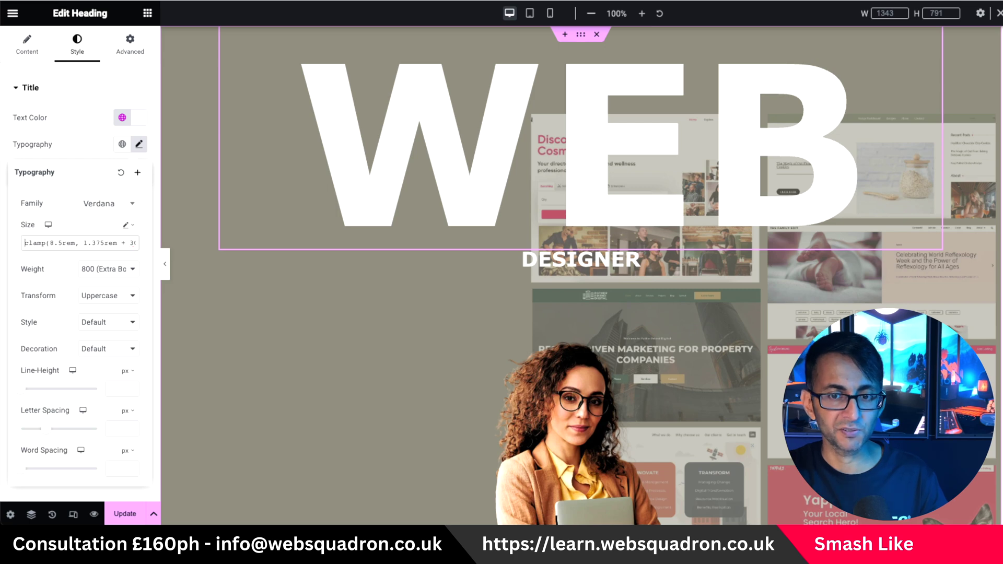
- Check how the Web heading scales in tablet view and in mobile view at a 378 px width, and return to desktop view
{"action": "left_click", "coordinate": [529, 16]}
{"action": "left_click", "coordinate": [549, 16]}
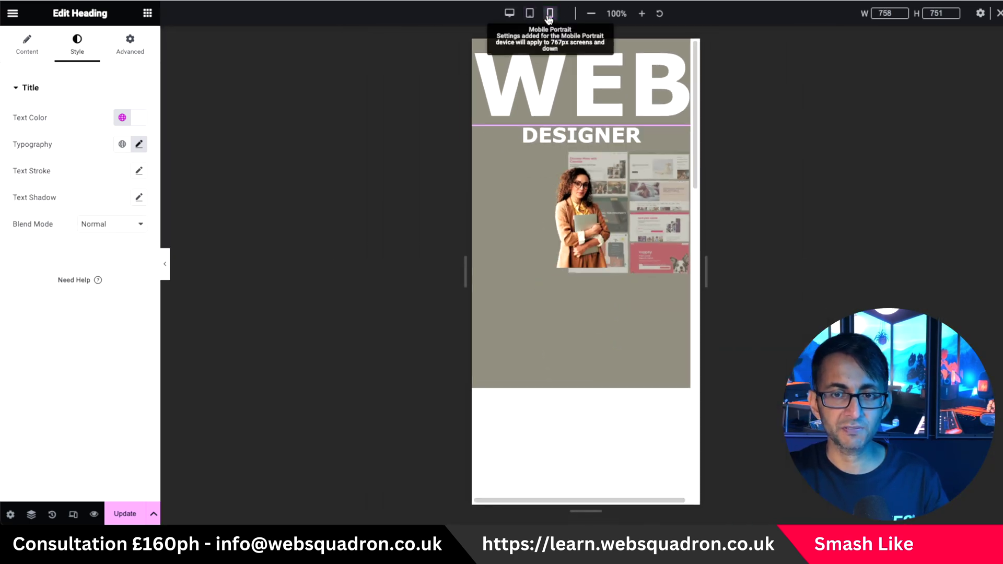
{"action": "double_click", "coordinate": [888, 13]}
{"action": "type", "text": "378"}
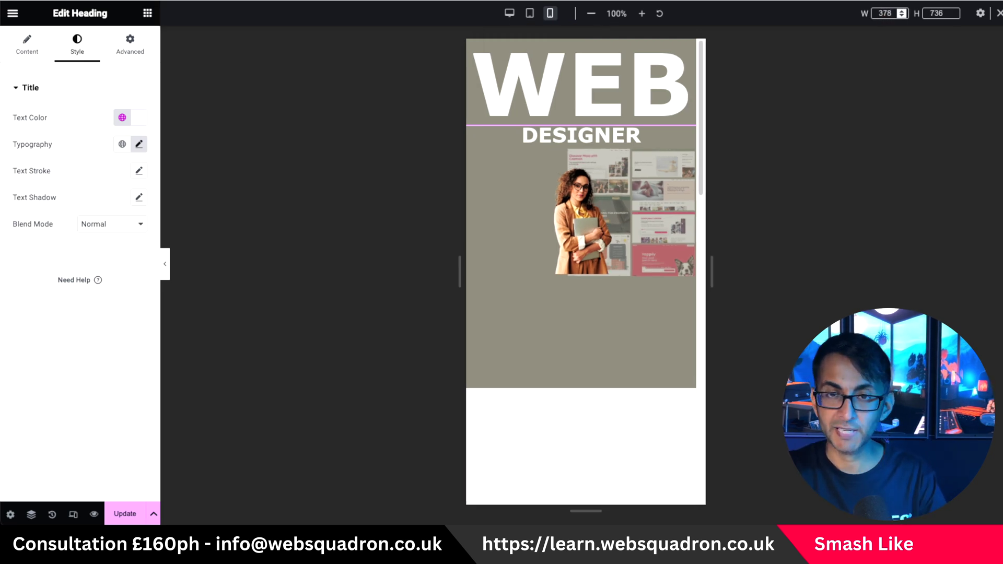
{"action": "left_click", "coordinate": [508, 14]}
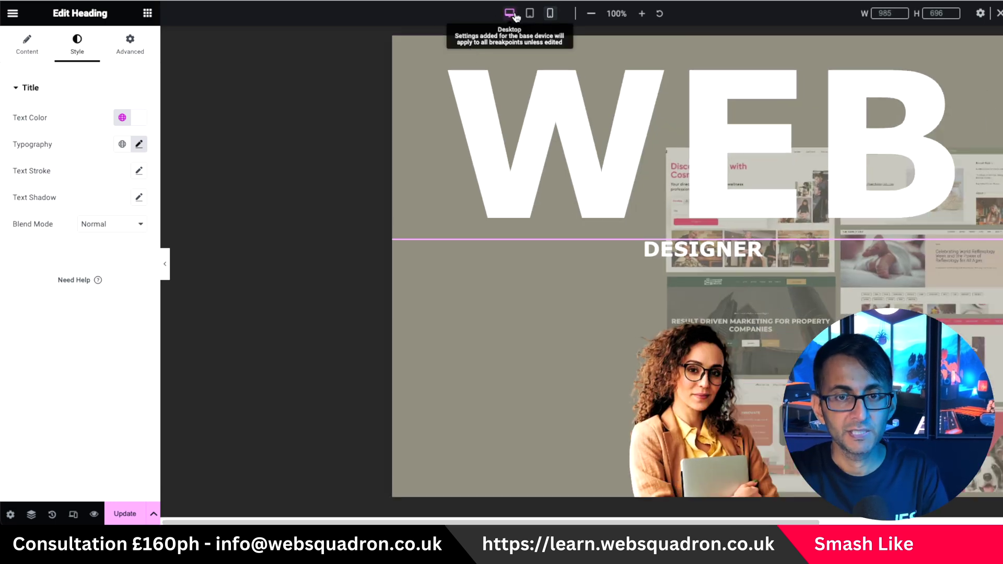
- Set the Designer heading's font size unit to rem and enlarge it to about 9 rem, close to the Web heading's width
{"action": "left_click", "coordinate": [571, 266]}
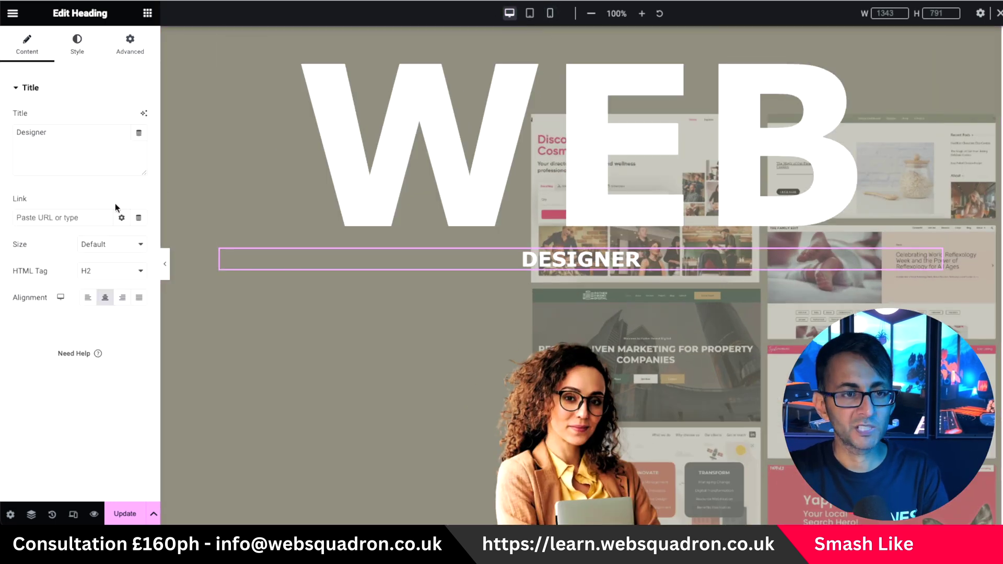
{"action": "left_click", "coordinate": [78, 46]}
{"action": "left_click", "coordinate": [139, 144]}
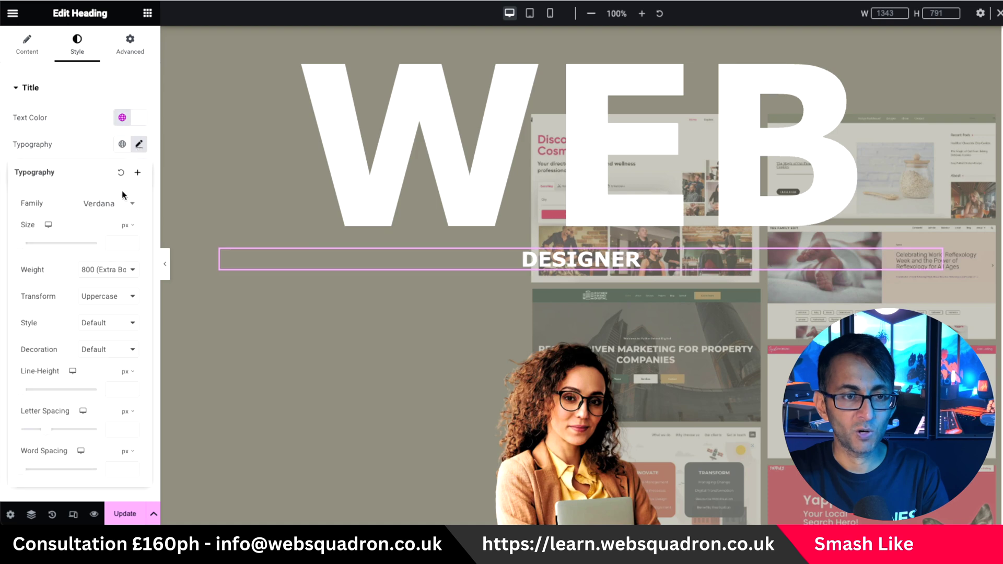
{"action": "left_click", "coordinate": [128, 262]}
{"action": "left_click", "coordinate": [34, 244]}
{"action": "left_click_drag", "start_coordinate": [33, 244], "coordinate": [92, 245]}
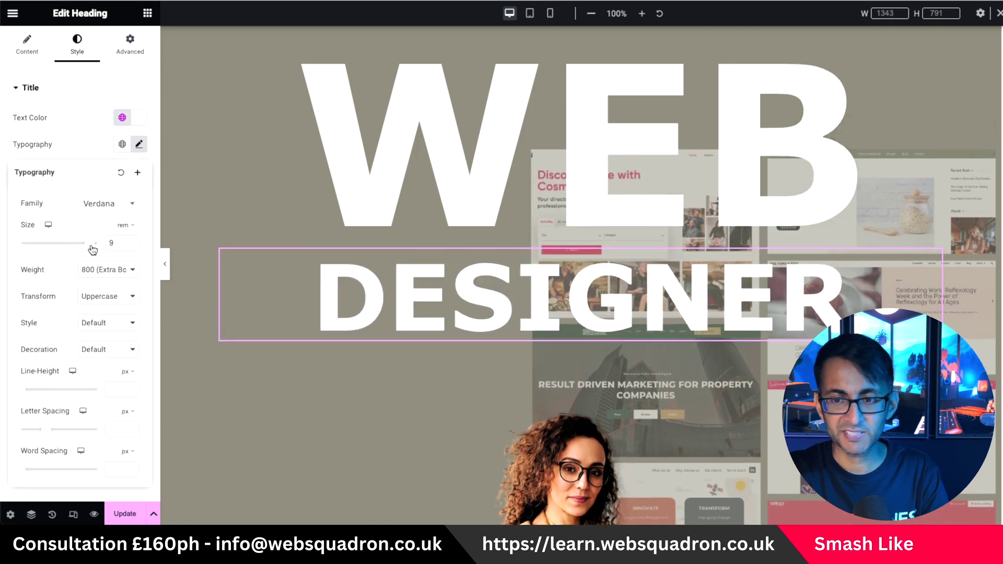
{"action": "left_click_drag", "start_coordinate": [94, 250], "coordinate": [95, 250]}
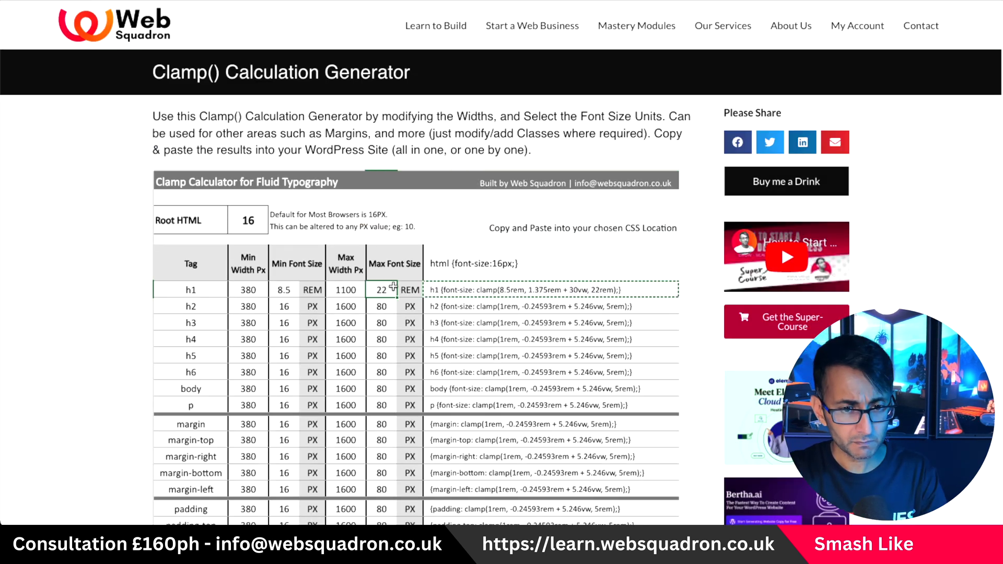
- Set the h1 maximum font size to 9.3 rem in the clamp calculator
{"action": "type", "text": "9.3"}
{"action": "key", "text": "Return"}
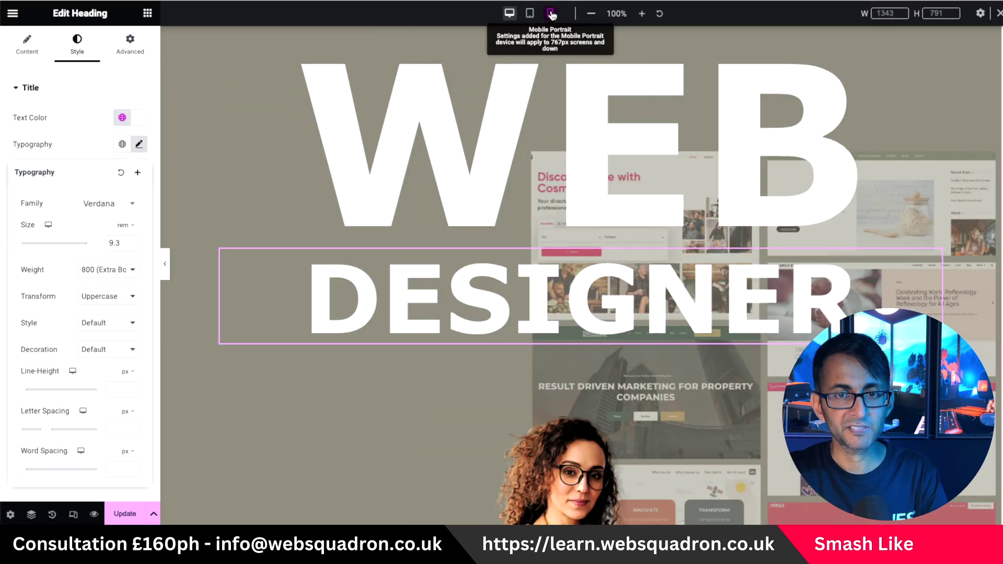
- In mobile view at a 378 px width, size the Designer heading to 3.6 rem so it spans the same width as Web
{"action": "left_click", "coordinate": [550, 13]}
{"action": "left_click", "coordinate": [139, 150]}
{"action": "left_click_drag", "start_coordinate": [89, 247], "coordinate": [45, 252]}
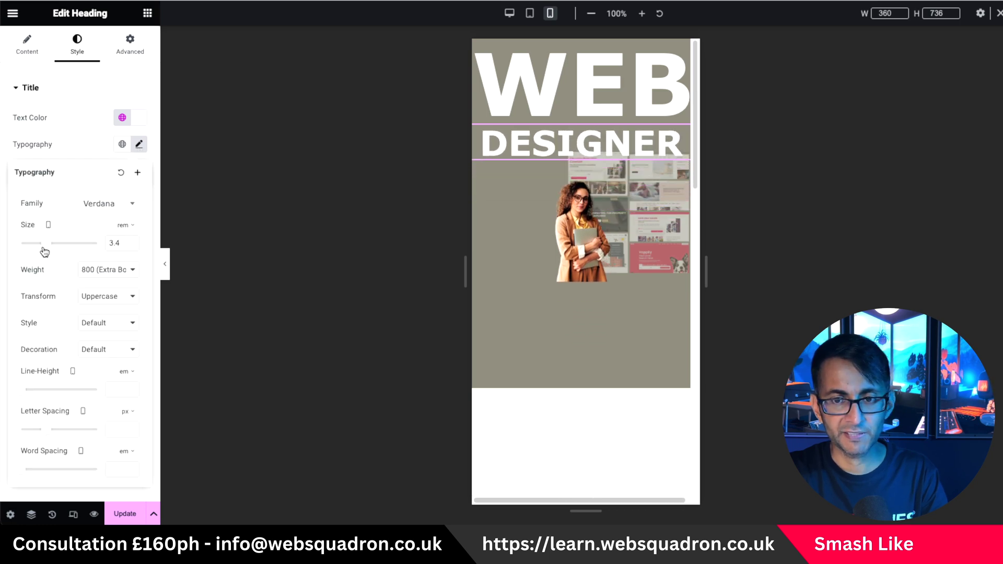
{"action": "left_click", "coordinate": [884, 13]}
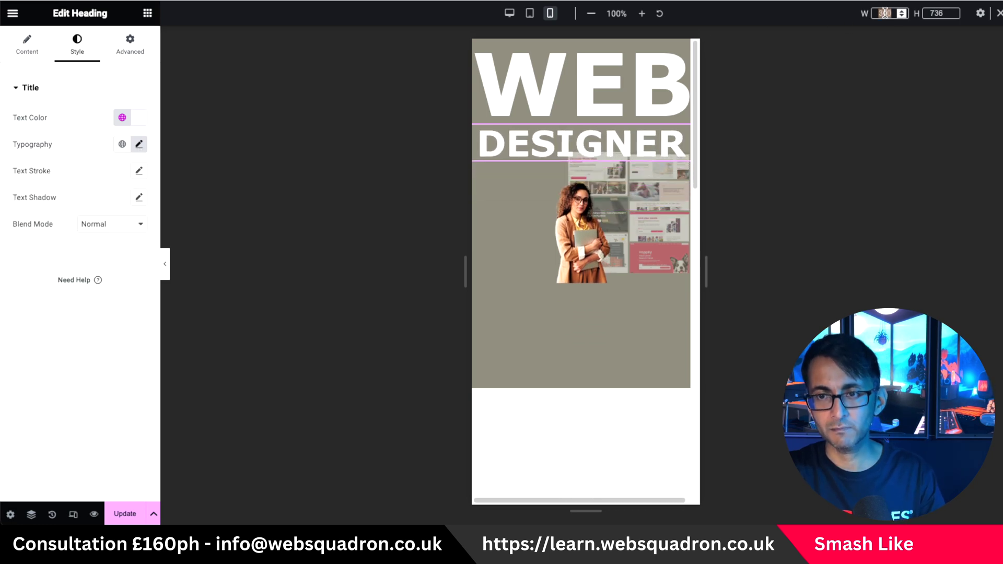
{"action": "type", "text": "378"}
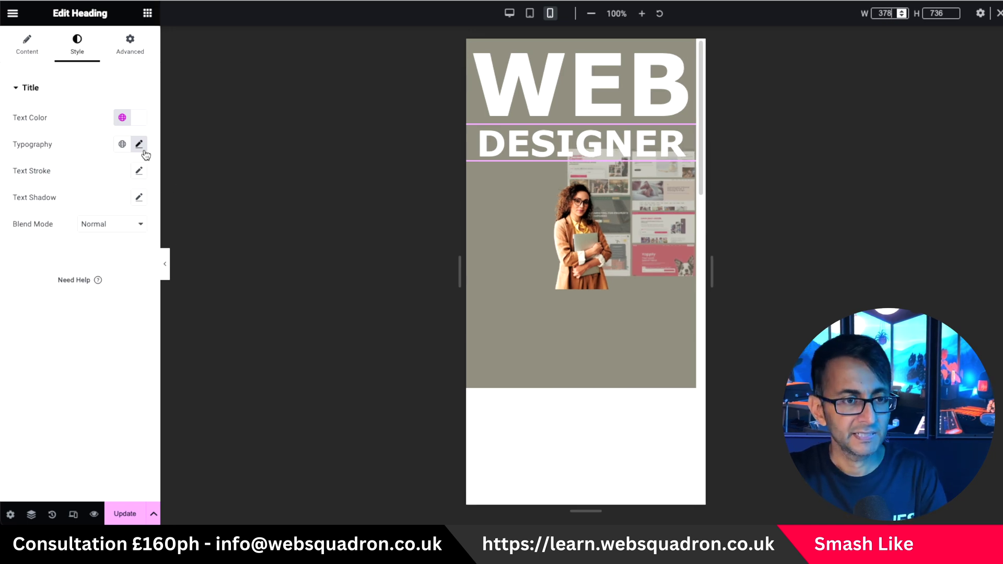
{"action": "left_click", "coordinate": [140, 146]}
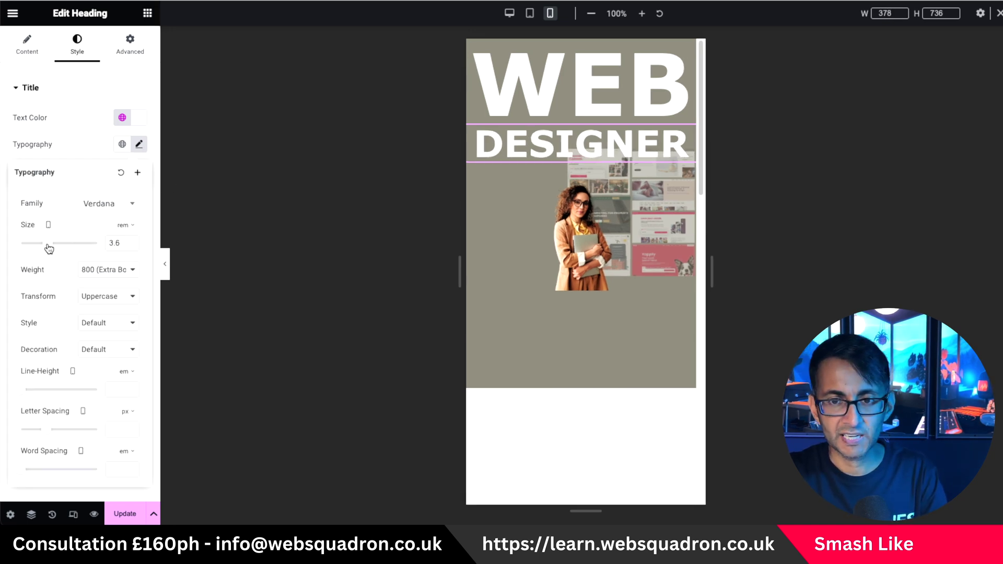
{"action": "double_click", "coordinate": [120, 243]}
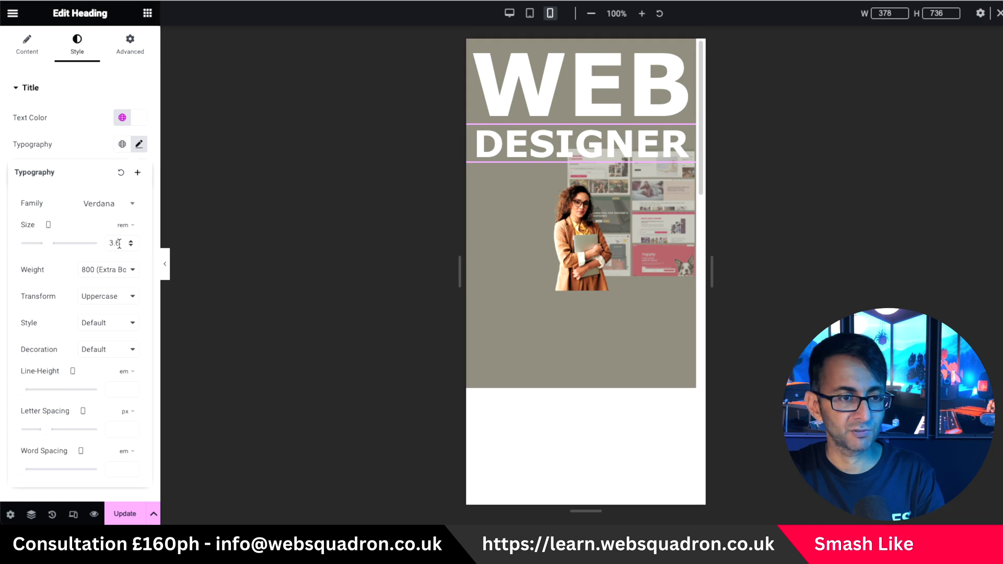
{"action": "type", "text": "9.3"}
- Return to desktop view and clear the Designer heading's font size value
{"action": "left_click", "coordinate": [501, 10]}
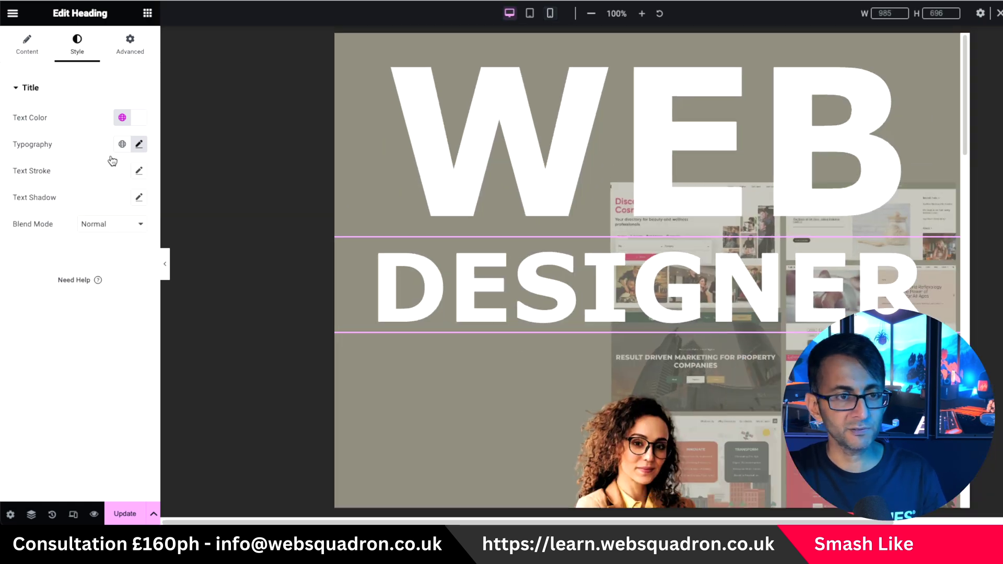
{"action": "left_click", "coordinate": [139, 144]}
{"action": "double_click", "coordinate": [118, 242]}
{"action": "key", "text": "BackSpace"}
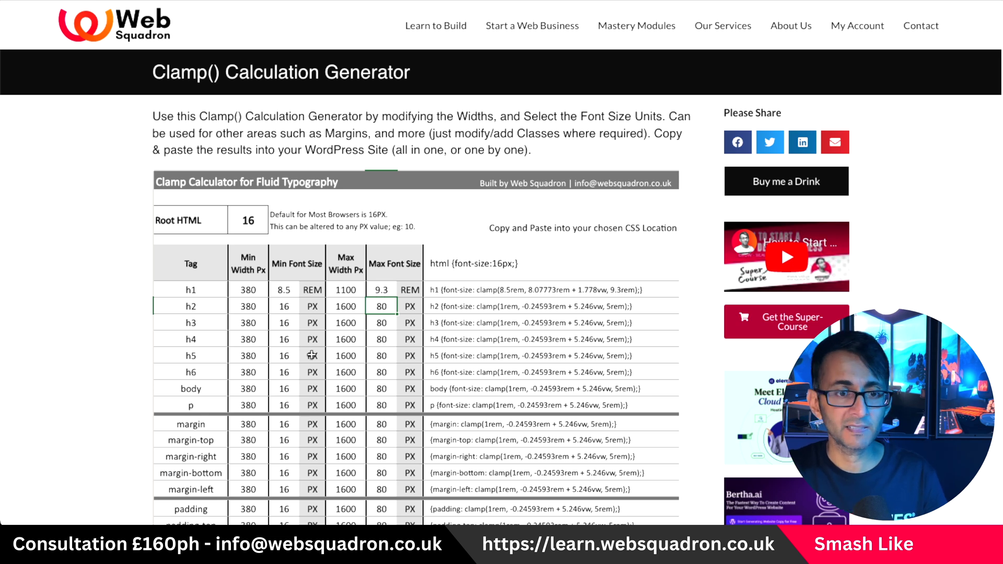
- Set the h1 minimum font size to 3.6 rem in the clamp calculator and copy the generated h1 rule
{"action": "left_click", "coordinate": [281, 292]}
{"action": "type", "text": "3.6"}
{"action": "key", "text": "Return"}
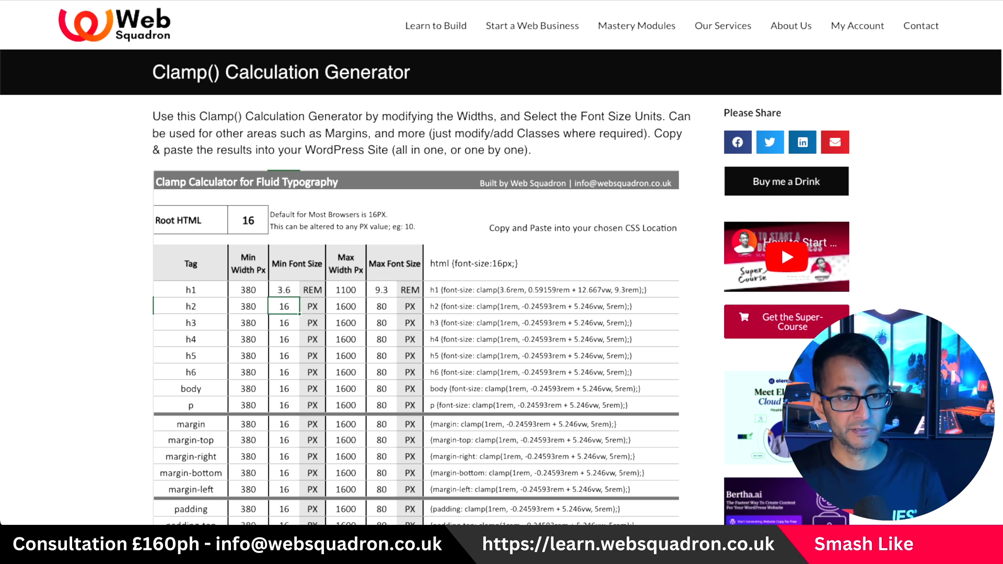
{"action": "left_click", "coordinate": [534, 289]}
{"action": "left_click", "coordinate": [491, 315]}
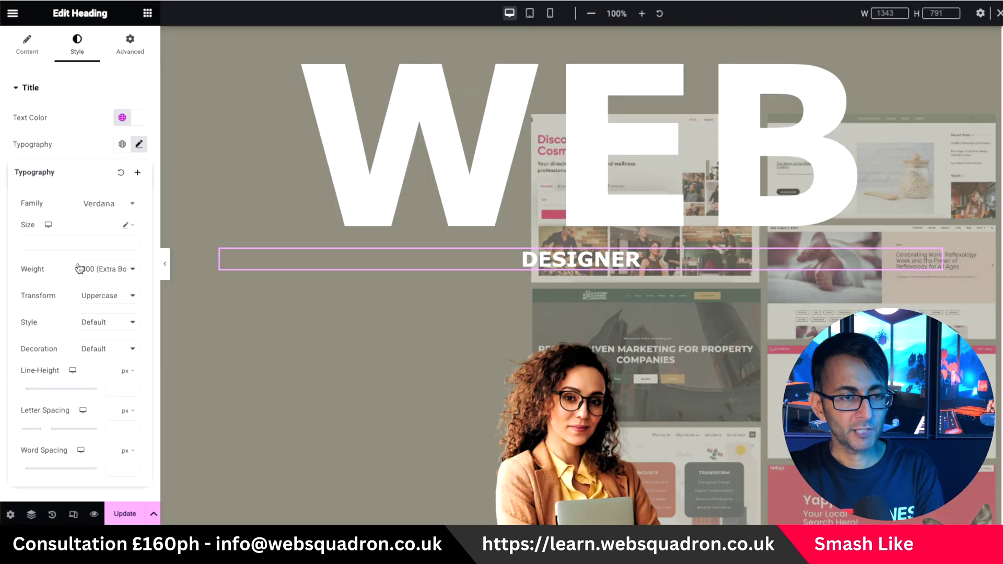
- Paste the copied h1 clamp rule as the Designer heading's custom font size and remove its closing semicolon and brace
{"action": "left_click", "coordinate": [78, 243]}
{"action": "type", "text": "h1 {font-size: clamp(3.6rem, 0.59159rem + 12.667vw, 9.3rem);}"}
{"action": "key", "text": "BackSpace"}
{"action": "key", "text": "BackSpace"}
{"action": "left_click_drag", "start_coordinate": [78, 243], "coordinate": [22, 245]}
{"action": "left_click", "coordinate": [65, 243]}
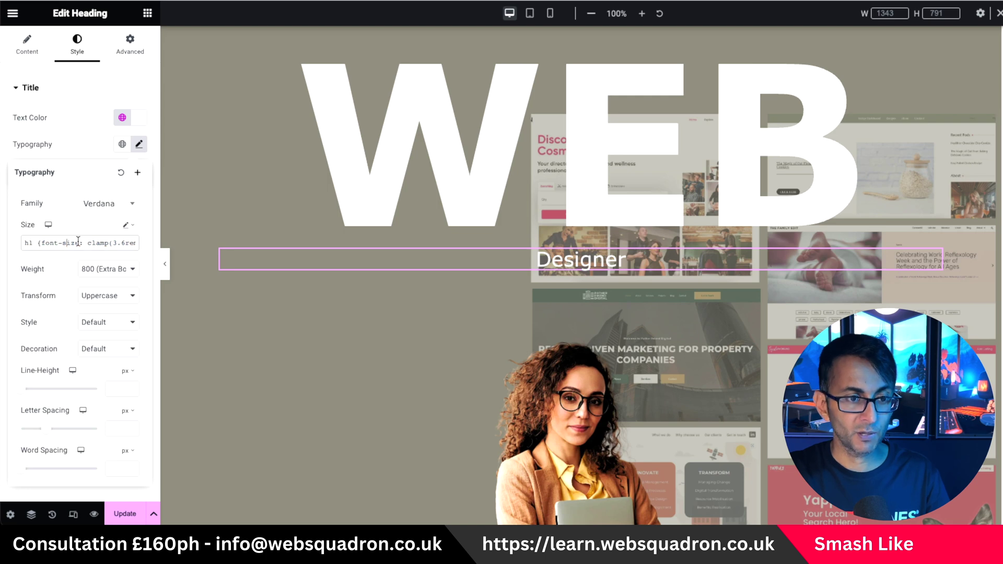
{"action": "left_click", "coordinate": [7, 246]}
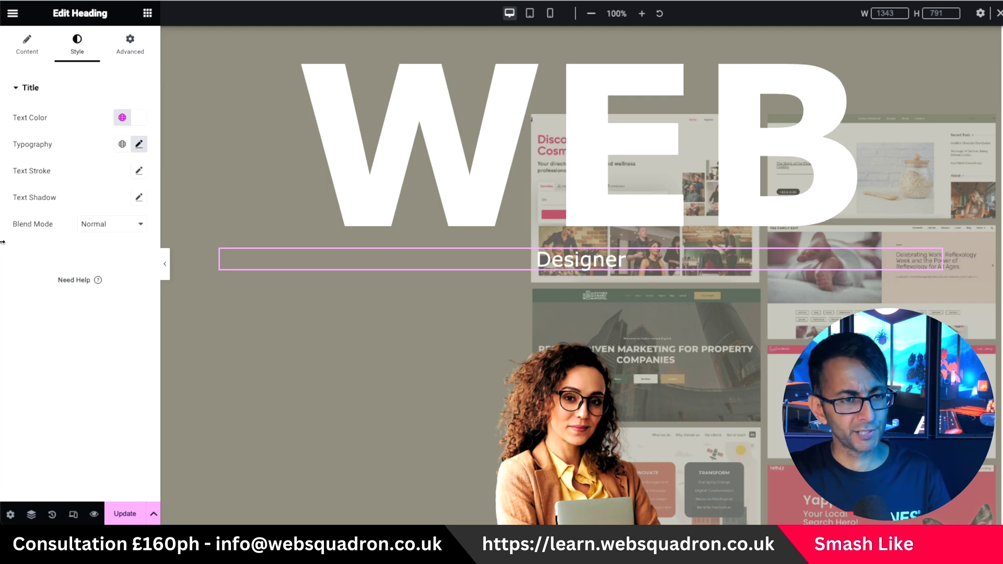
{"action": "left_click", "coordinate": [141, 144]}
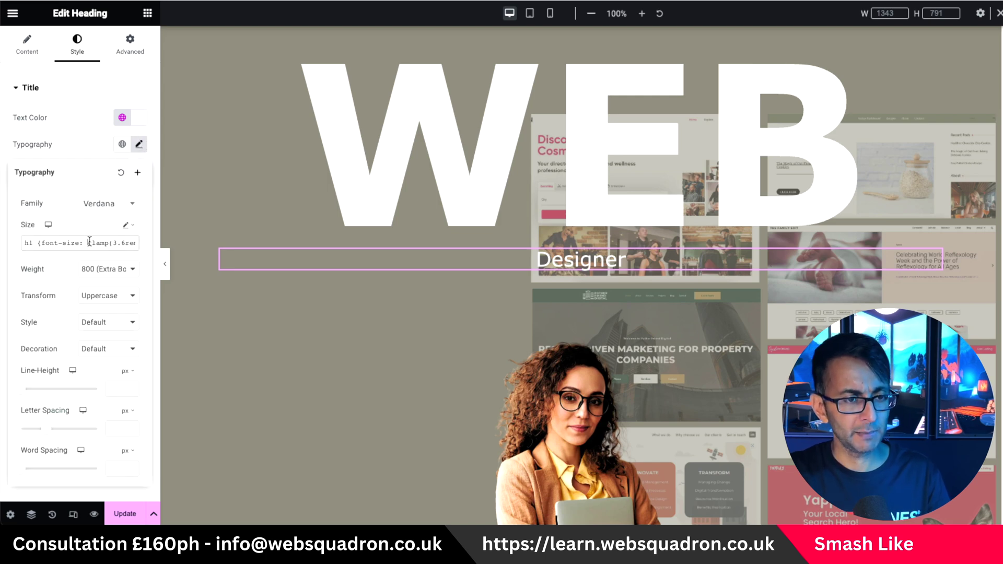
{"action": "left_click_drag", "start_coordinate": [88, 242], "coordinate": [4, 250]}
{"action": "left_click", "coordinate": [3, 250]}
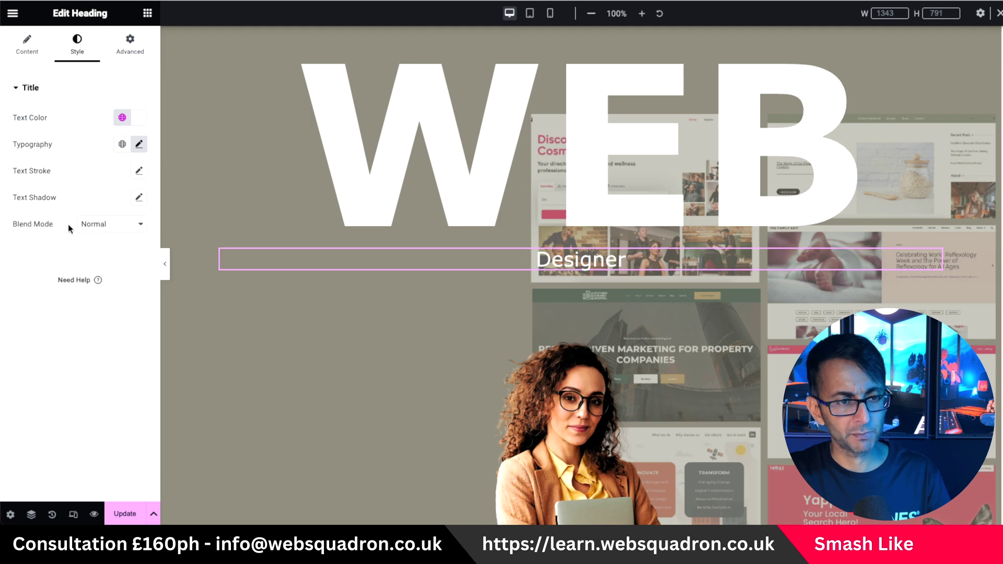
- Delete the "h1 {font-size:" prefix, leaving the Designer heading's size as clamp(3.6rem, 0.59159rem + 12.667vw, 9.3rem)
{"action": "left_click", "coordinate": [140, 146]}
{"action": "left_click", "coordinate": [89, 243]}
{"action": "key", "text": "BackSpace"}
{"action": "key", "text": "BackSpace"}
{"action": "key", "text": "BackSpace"}
{"action": "key", "text": "BackSpace"}
{"action": "key", "text": "BackSpace"}
{"action": "key", "text": "BackSpace"}
{"action": "key", "text": "BackSpace"}
{"action": "key", "text": "BackSpace"}
{"action": "key", "text": "BackSpace"}
{"action": "key", "text": "BackSpace"}
{"action": "key", "text": "BackSpace"}
{"action": "key", "text": "BackSpace"}
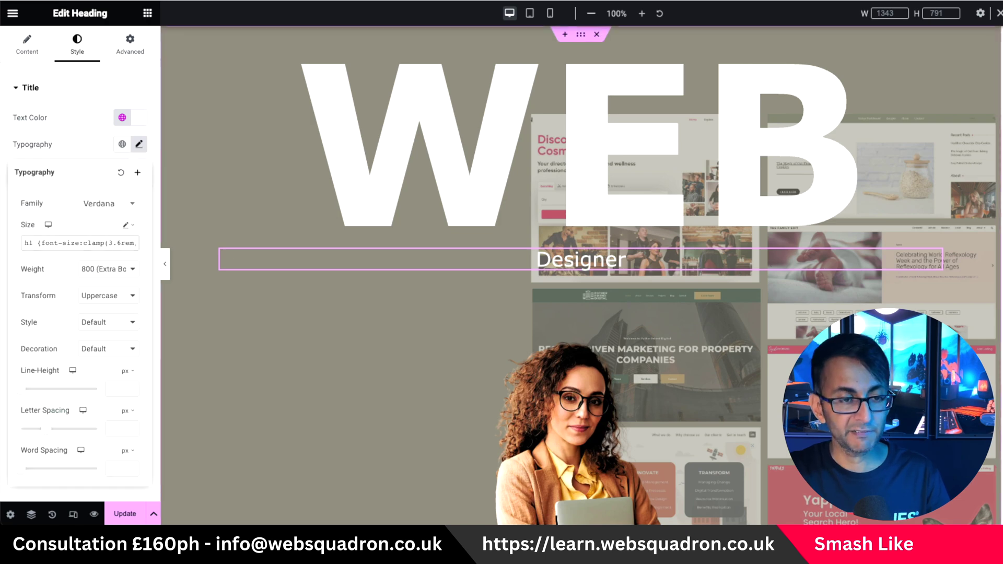
{"action": "key", "text": "BackSpace"}
{"action": "key", "text": "BackSpace"}
{"action": "key", "text": "BackSpace"}
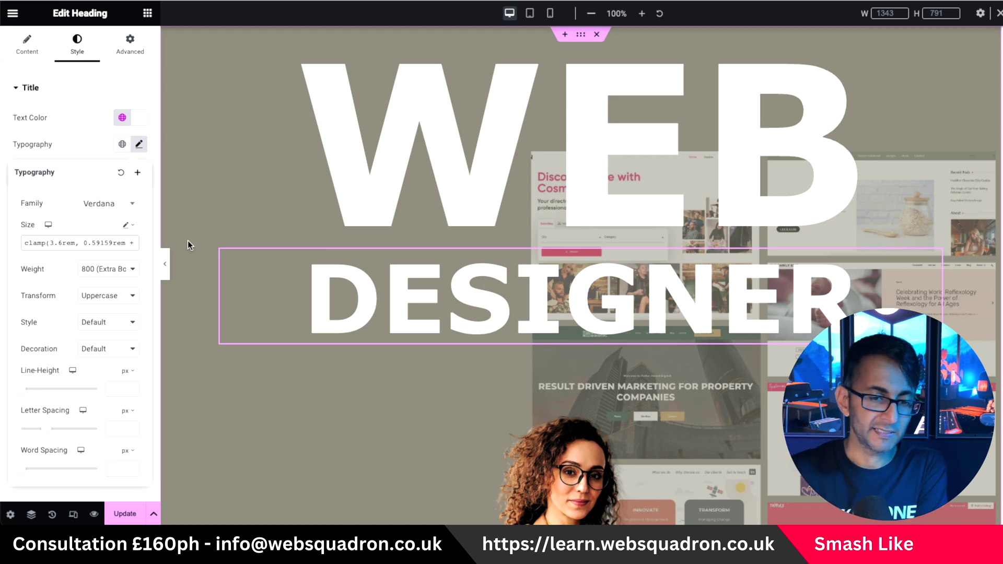
- Set the hero container's Align Items to Center and its Justify Content to End
{"action": "scroll", "coordinate": [629, 339], "scroll_direction": "down", "scroll_amount": 6}
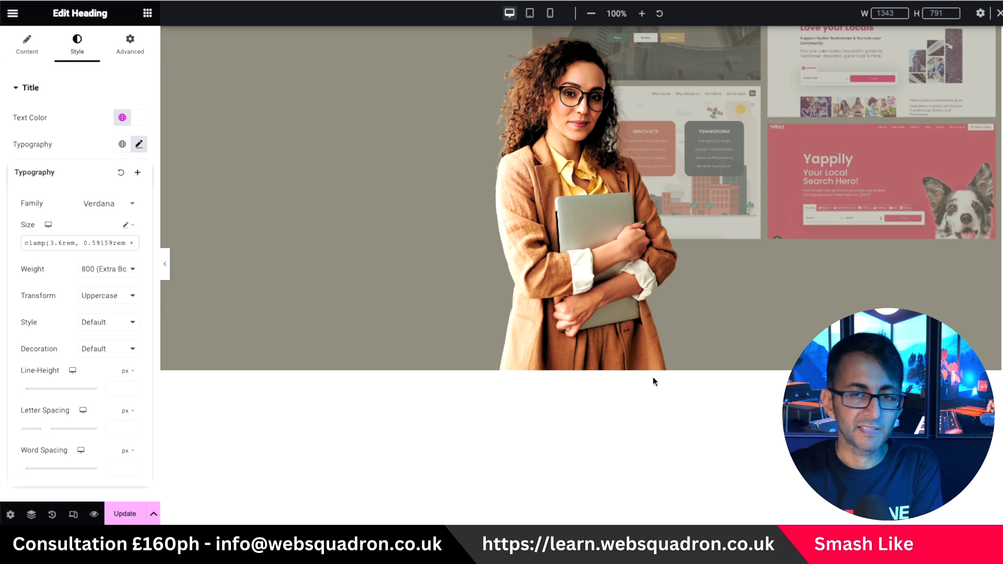
{"action": "scroll", "coordinate": [653, 377], "scroll_direction": "up", "scroll_amount": 7}
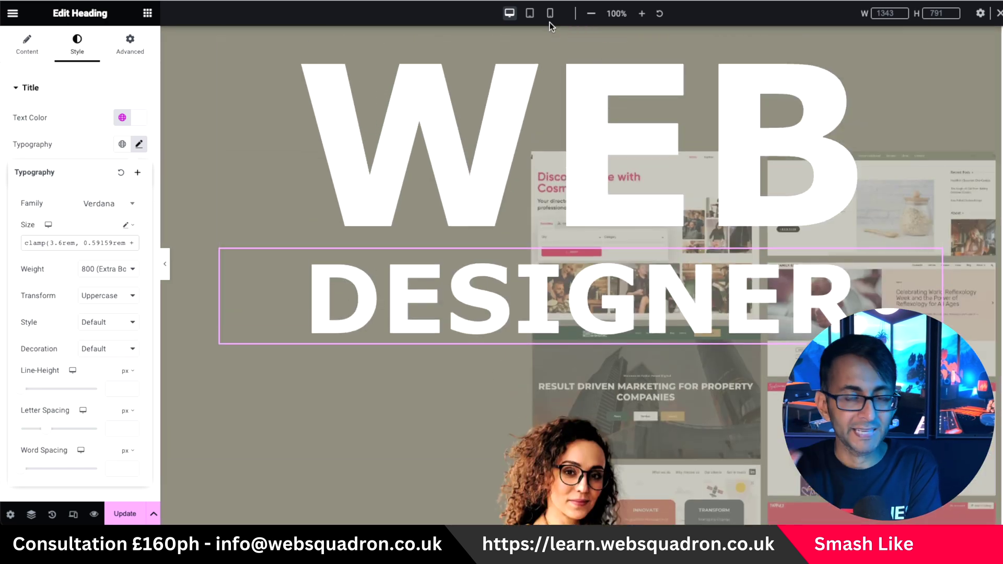
{"action": "left_click", "coordinate": [579, 35]}
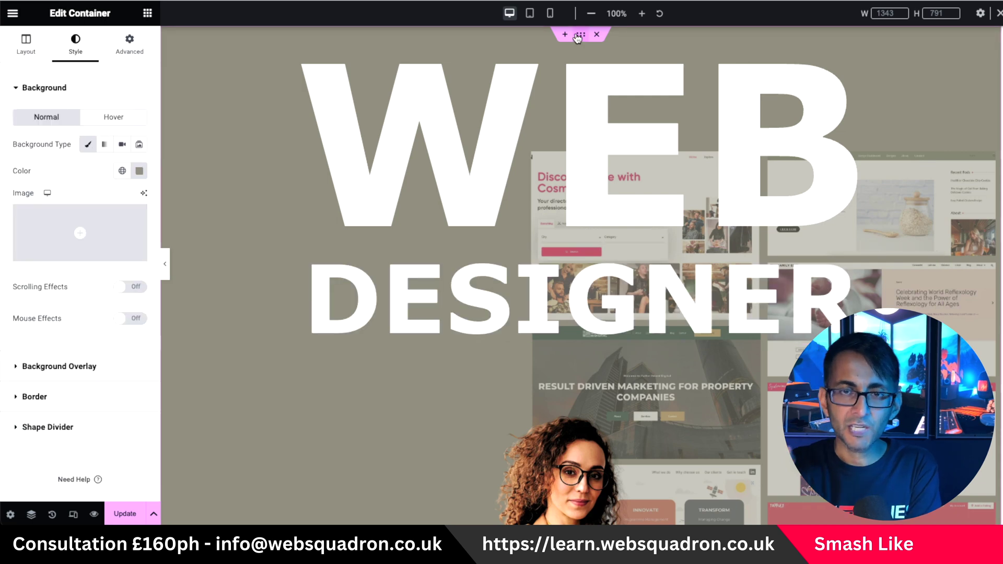
{"action": "left_click", "coordinate": [29, 52]}
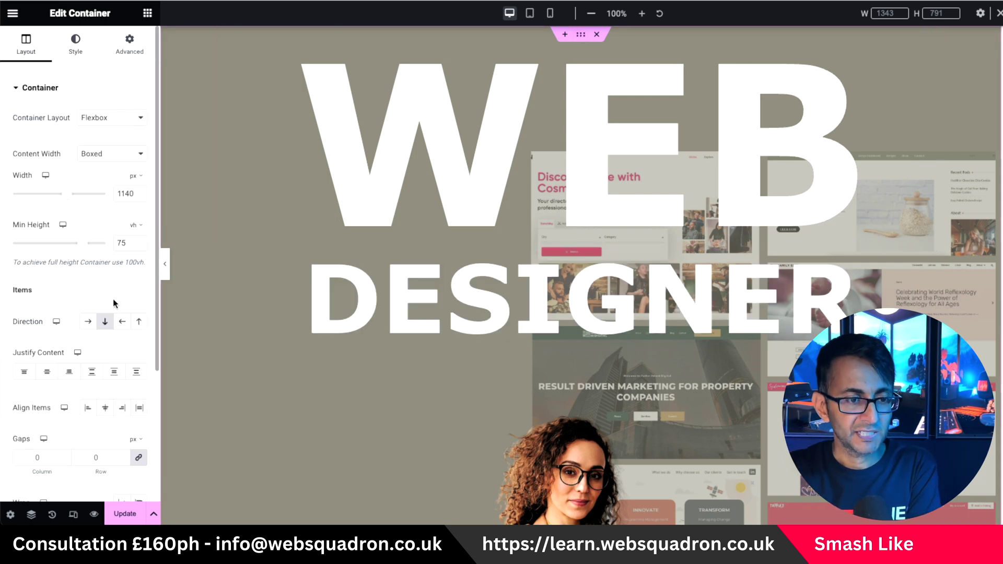
{"action": "left_click", "coordinate": [107, 409]}
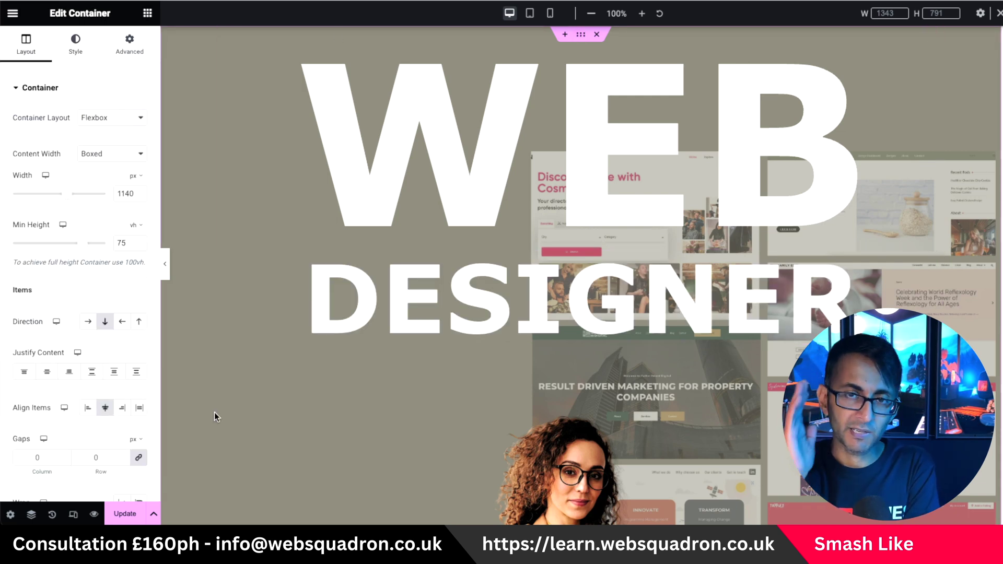
{"action": "left_click", "coordinate": [69, 372]}
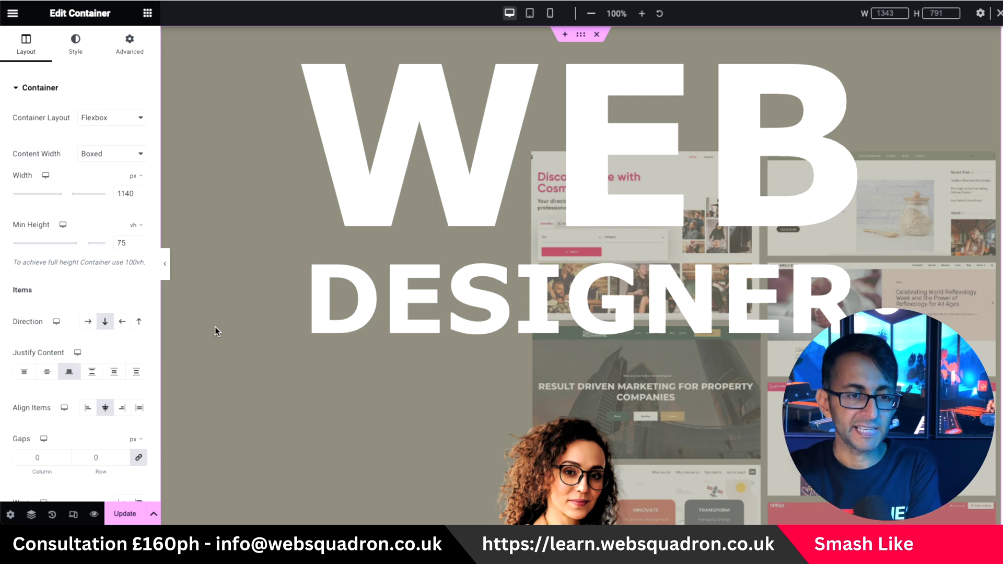
- Try Center for the container's Justify Content in mobile view, set it back to End, and return to desktop view
{"action": "left_click", "coordinate": [550, 13]}
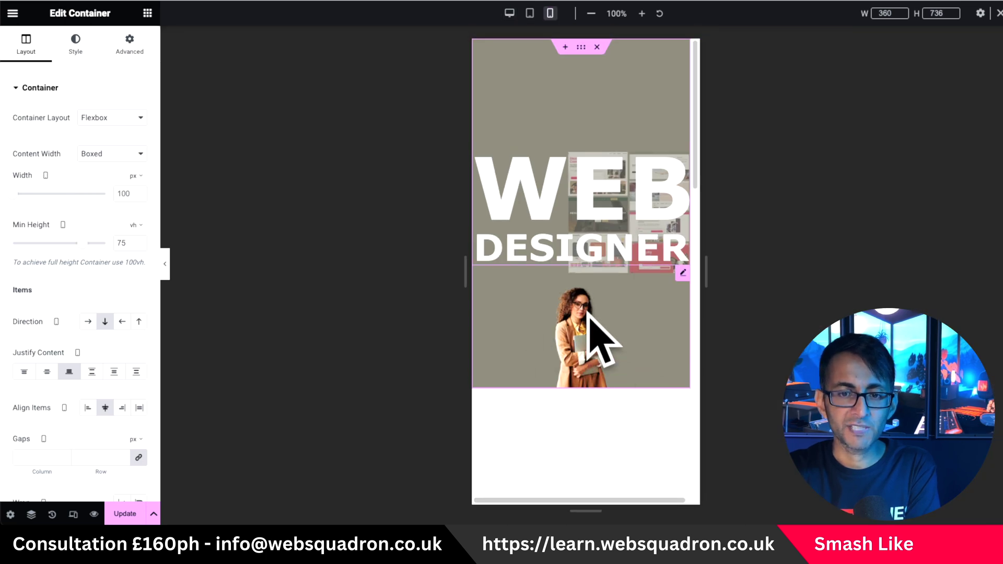
{"action": "left_click", "coordinate": [46, 372]}
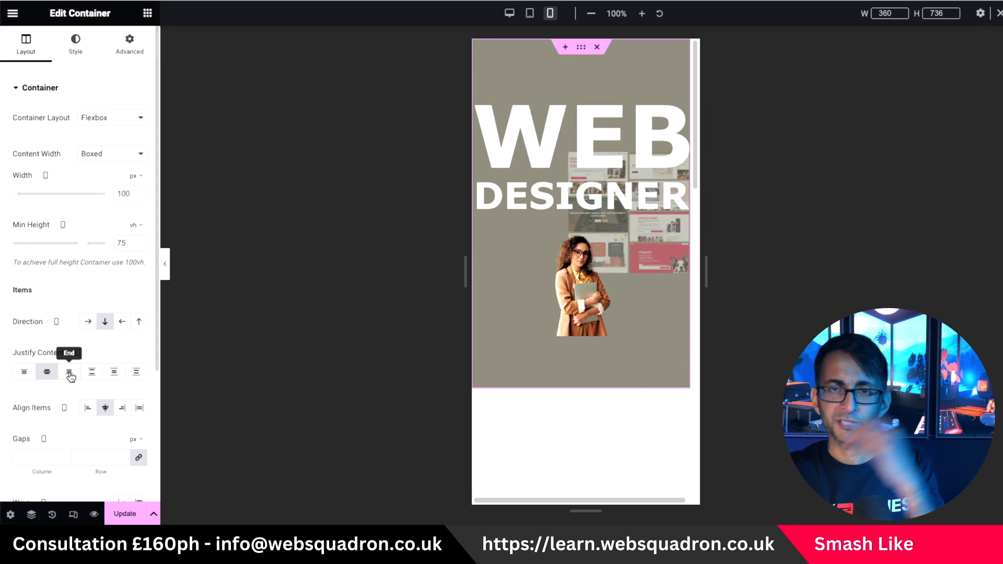
{"action": "left_click", "coordinate": [70, 373]}
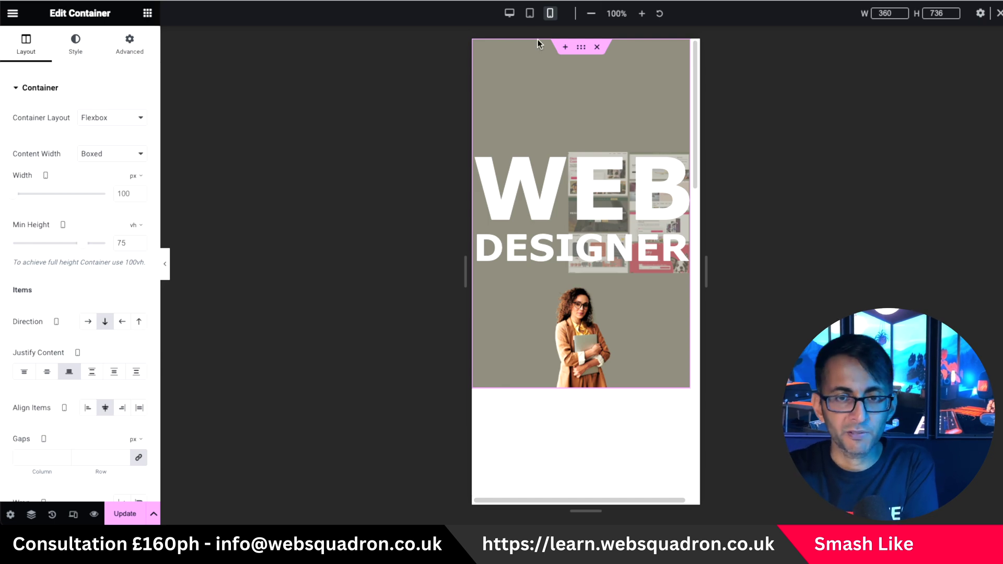
{"action": "left_click", "coordinate": [509, 13]}
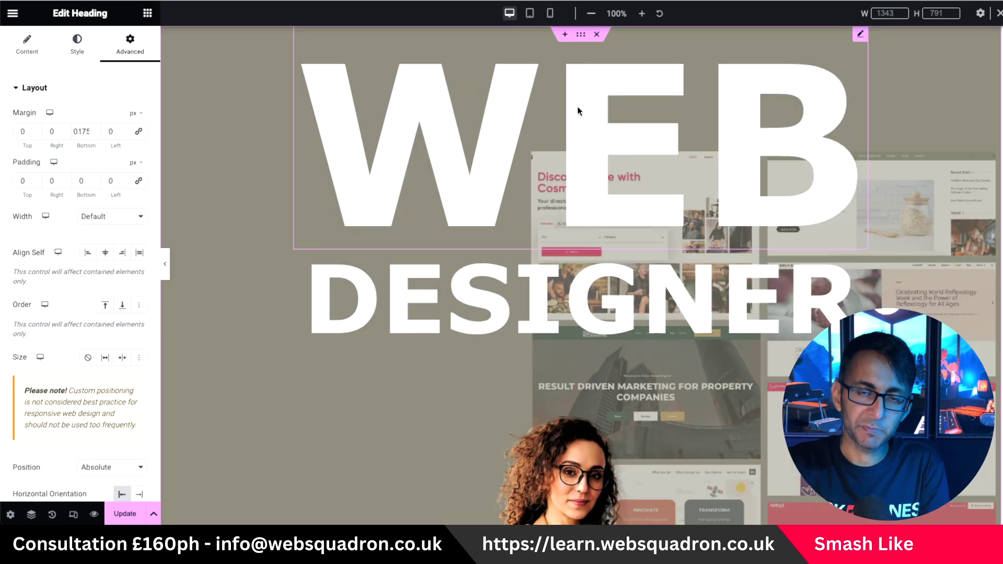
- Select the hero container's image through the Navigator and set its width and max width to 100%
{"action": "left_click", "coordinate": [32, 516]}
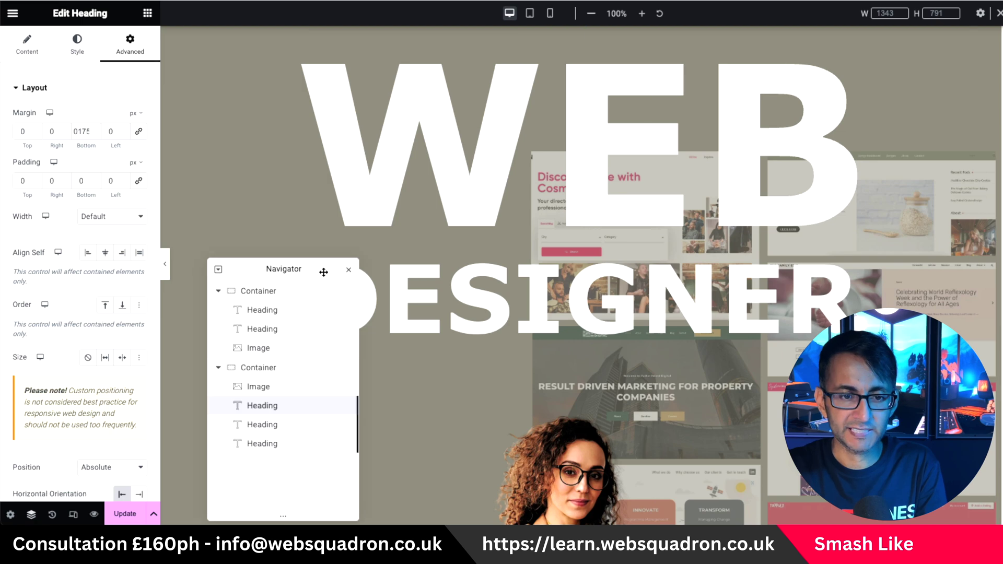
{"action": "left_click", "coordinate": [264, 291]}
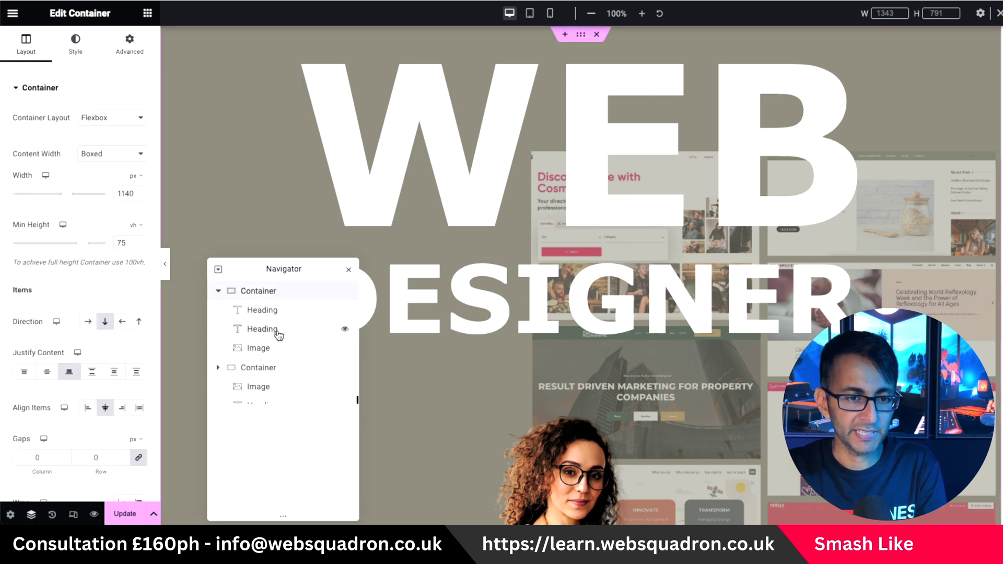
{"action": "left_click", "coordinate": [258, 348]}
{"action": "left_click", "coordinate": [86, 199]}
{"action": "left_click", "coordinate": [94, 281]}
{"action": "left_click", "coordinate": [77, 43]}
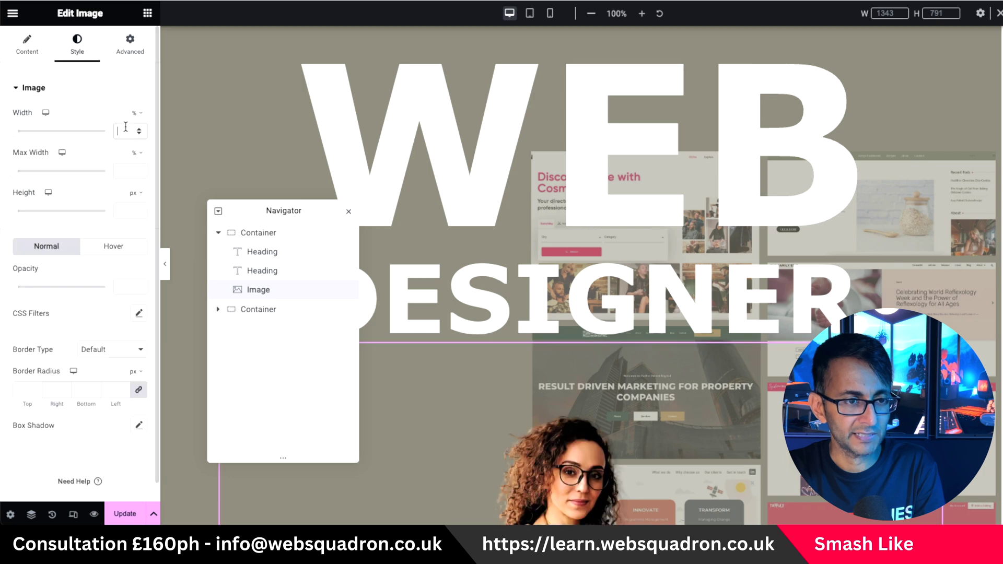
{"action": "left_click", "coordinate": [125, 127]}
{"action": "type", "text": "100"}
{"action": "left_click", "coordinate": [125, 170]}
{"action": "type", "text": "100"}
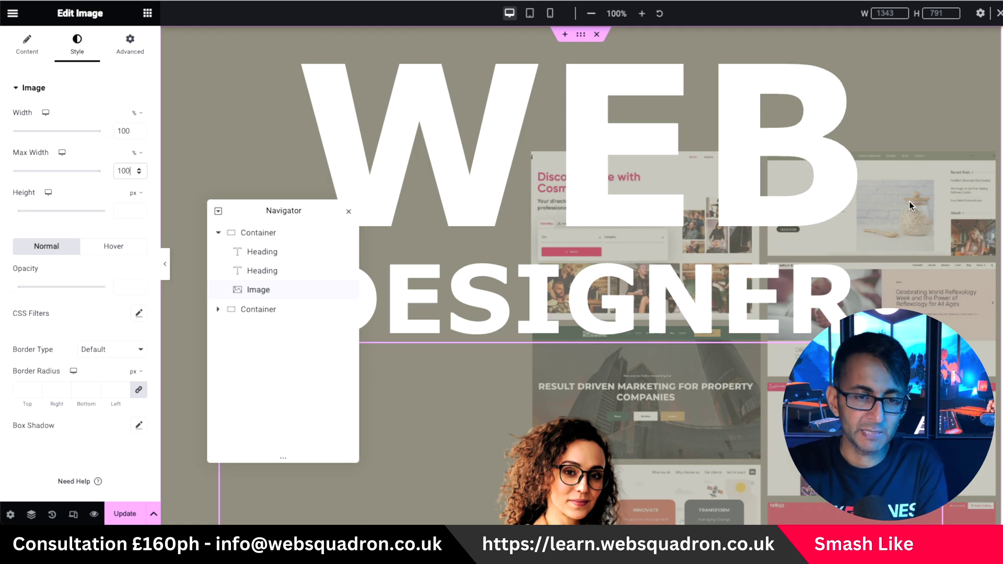
- Select the Web heading in the Navigator and set its position to Absolute
{"action": "left_click", "coordinate": [285, 254]}
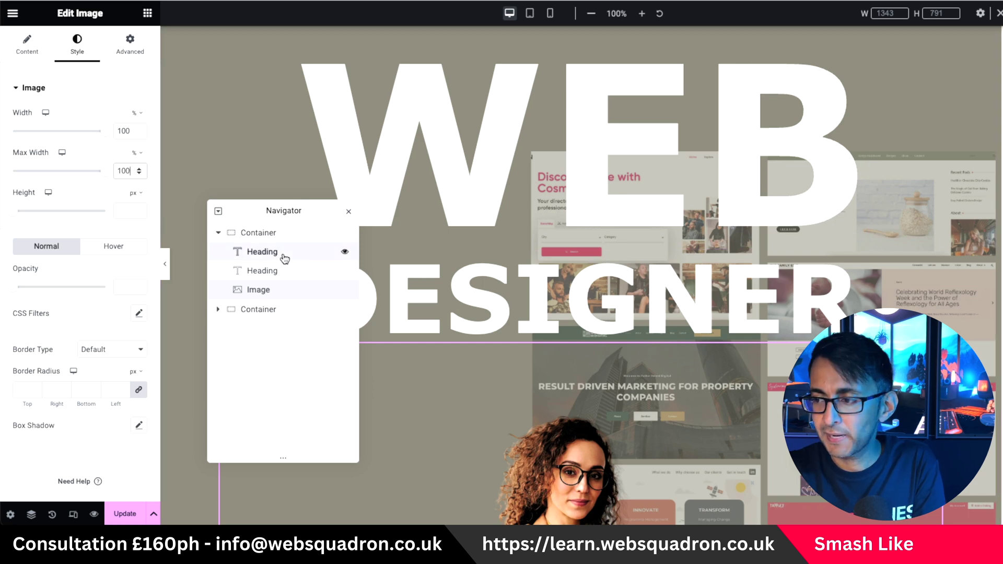
{"action": "left_click", "coordinate": [132, 48]}
{"action": "scroll", "coordinate": [86, 418], "scroll_direction": "down", "scroll_amount": 3}
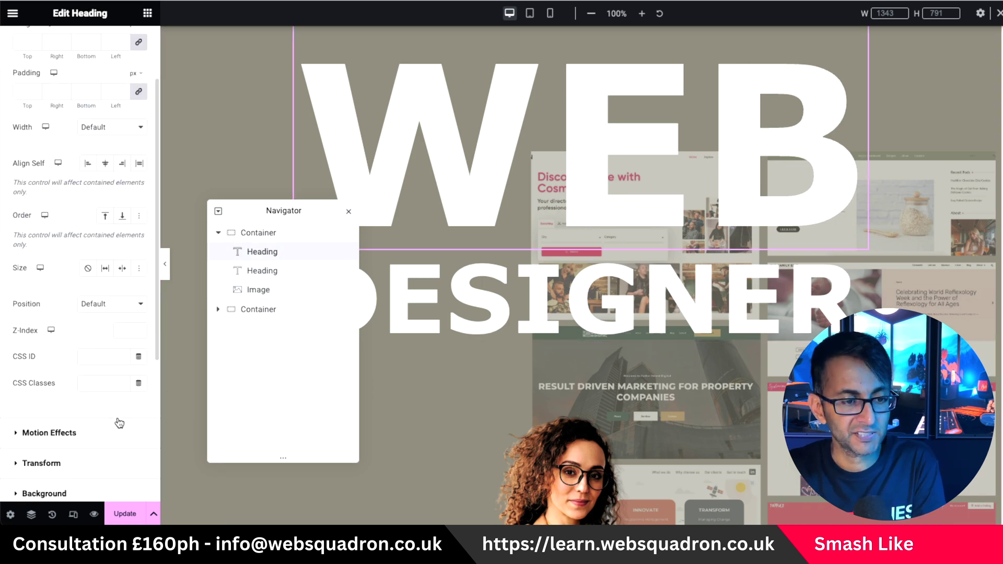
{"action": "scroll", "coordinate": [76, 327], "scroll_direction": "up", "scroll_amount": 1}
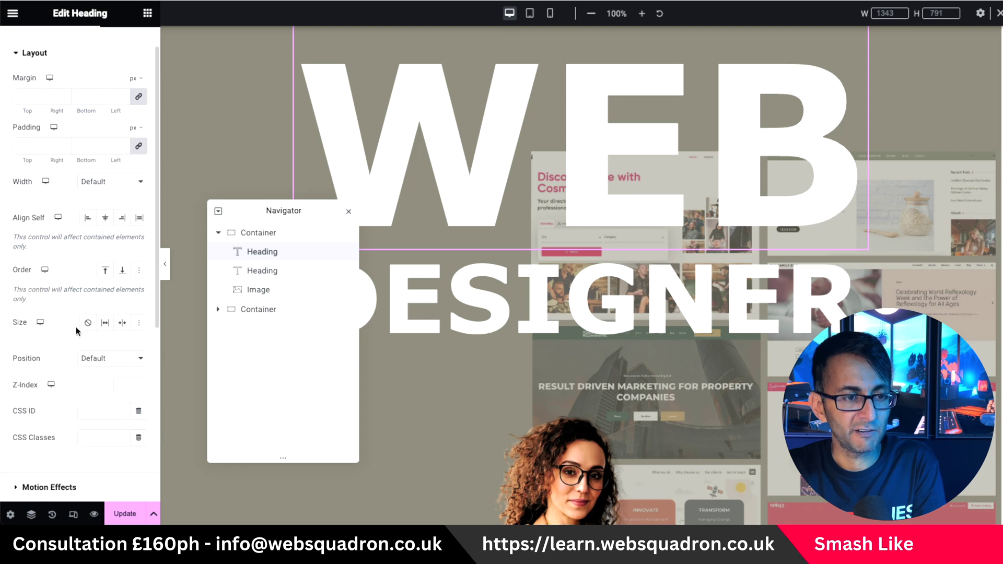
{"action": "left_click", "coordinate": [113, 359]}
{"action": "left_click", "coordinate": [111, 373]}
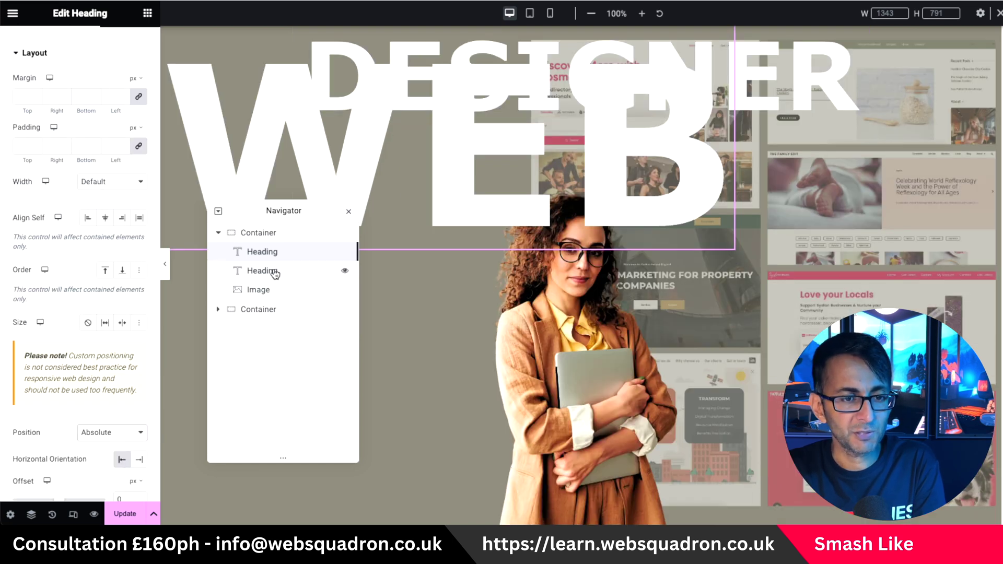
{"action": "scroll", "coordinate": [106, 290], "scroll_direction": "down", "scroll_amount": 4}
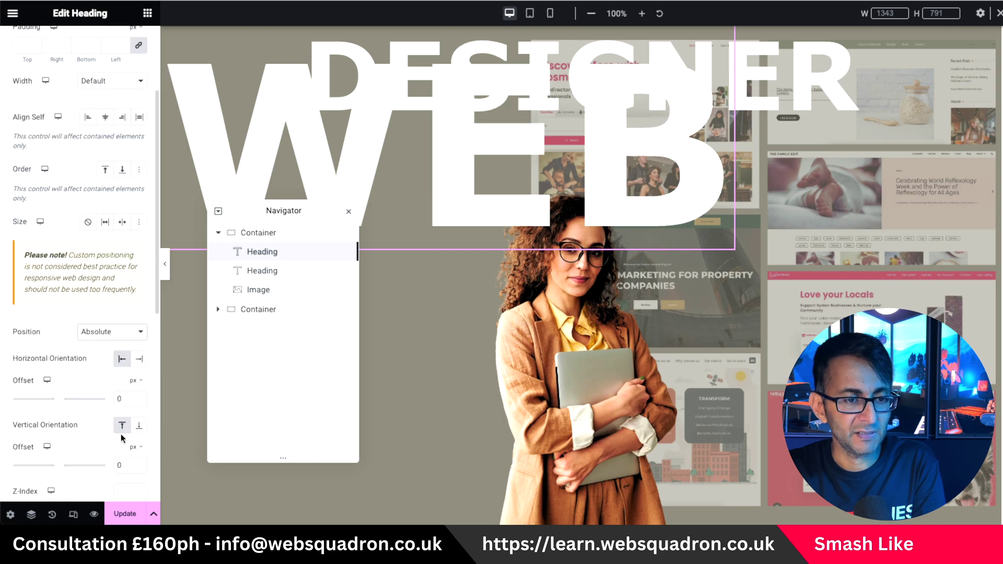
- Set the Web heading's vertical orientation to Bottom, and make the Designer heading Absolute with Bottom vertical orientation
{"action": "left_click", "coordinate": [139, 426]}
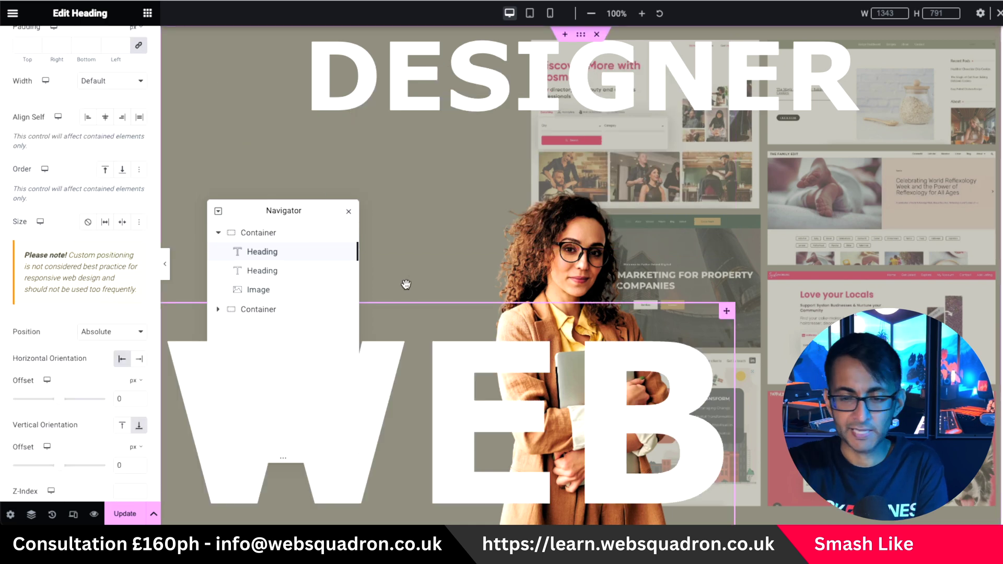
{"action": "left_click", "coordinate": [281, 271]}
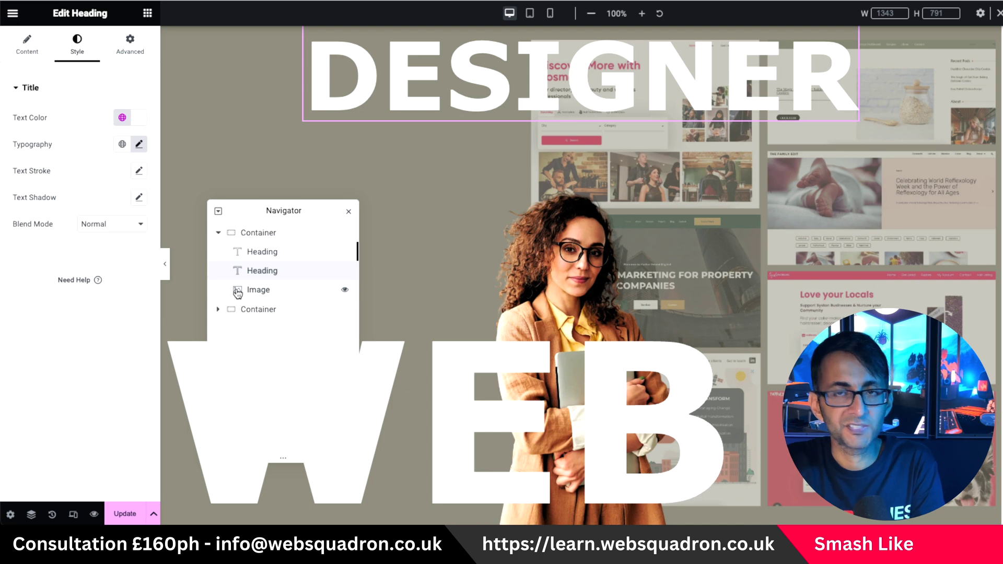
{"action": "left_click", "coordinate": [139, 56]}
{"action": "left_click", "coordinate": [131, 393]}
{"action": "left_click", "coordinate": [113, 403]}
{"action": "scroll", "coordinate": [123, 416], "scroll_direction": "down", "scroll_amount": 4}
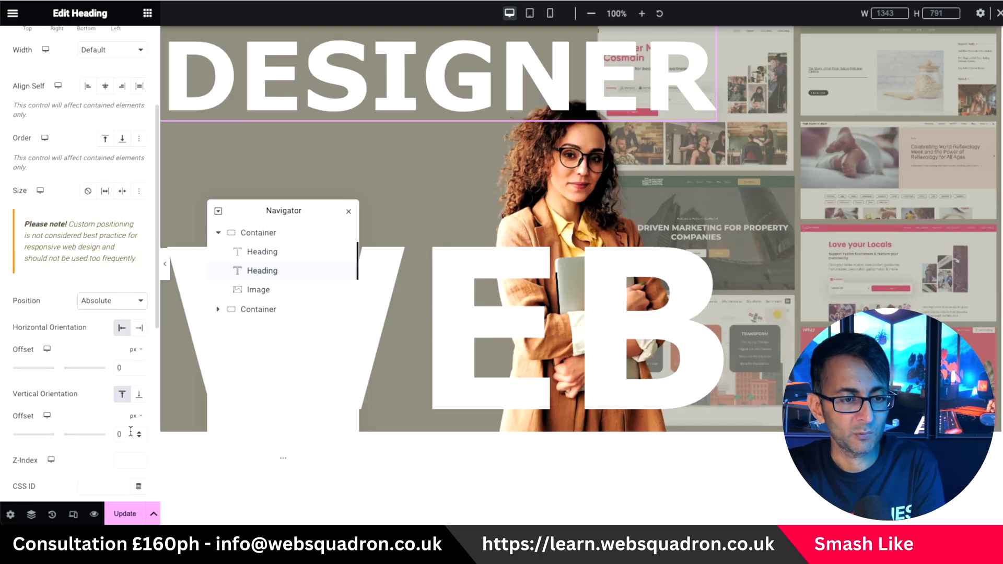
{"action": "left_click", "coordinate": [140, 394]}
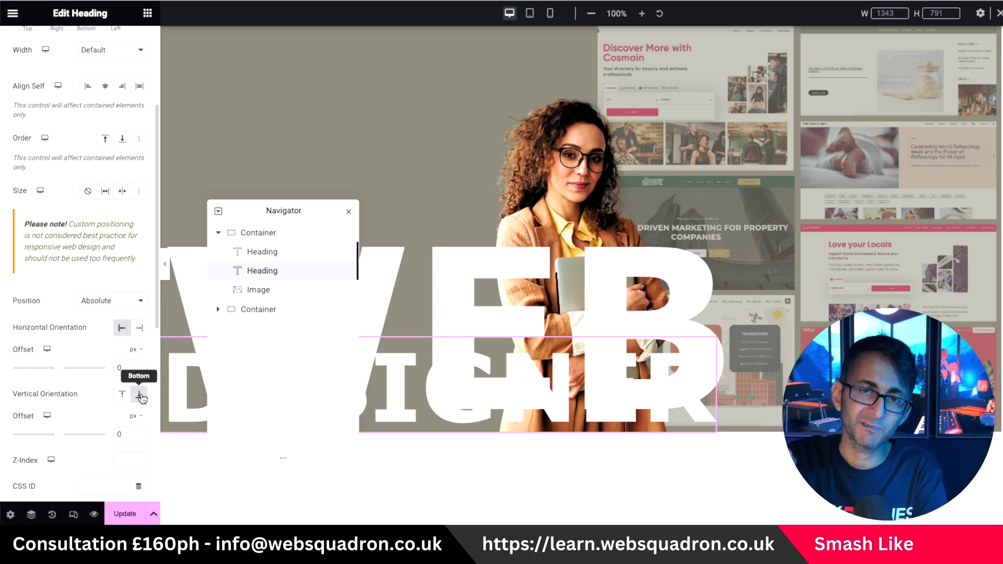
- Move the Navigator clear of the headings, keep the Web heading's horizontal orientation Left and set its horizontal offset unit to vw
{"action": "left_click_drag", "start_coordinate": [278, 210], "coordinate": [913, 124]}
{"action": "left_click", "coordinate": [876, 172]}
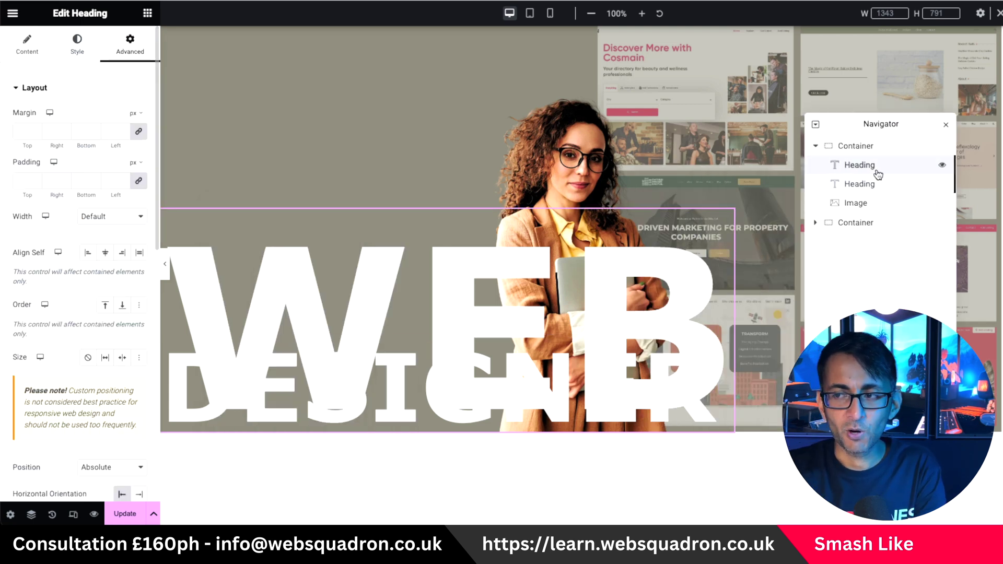
{"action": "scroll", "coordinate": [121, 348], "scroll_direction": "down", "scroll_amount": 7}
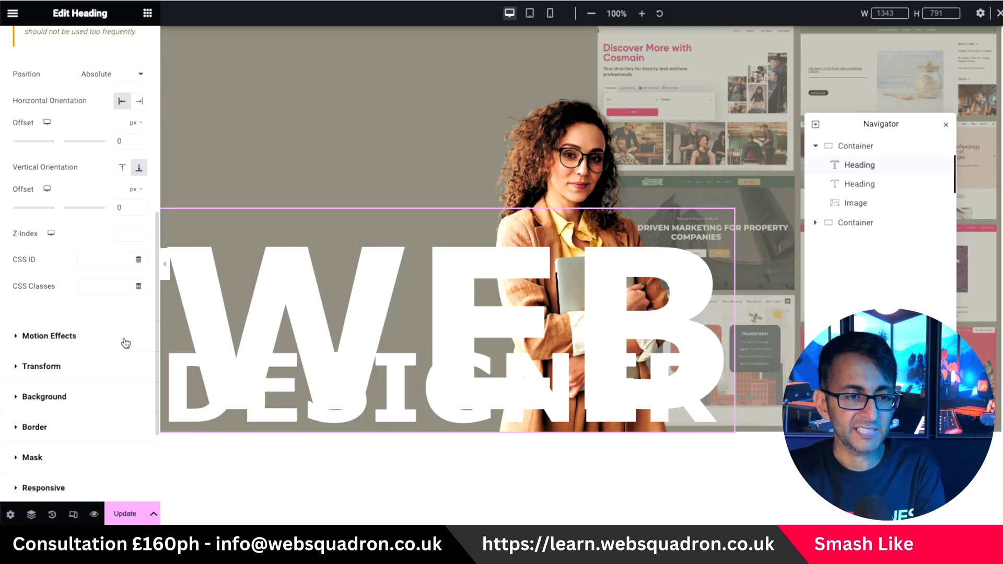
{"action": "scroll", "coordinate": [125, 334], "scroll_direction": "up", "scroll_amount": 1}
{"action": "left_click", "coordinate": [139, 176]}
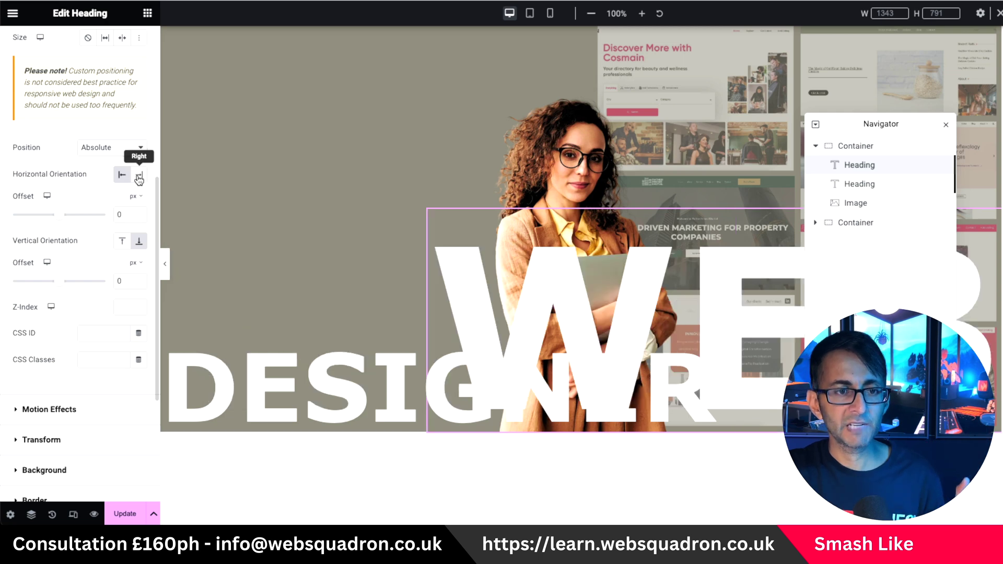
{"action": "left_click", "coordinate": [122, 175]}
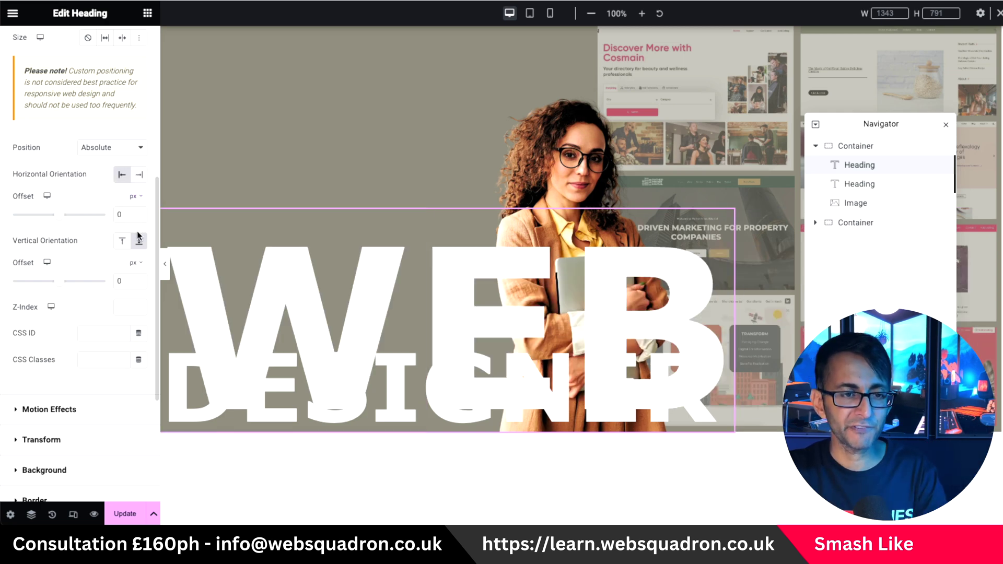
{"action": "left_click", "coordinate": [137, 197]}
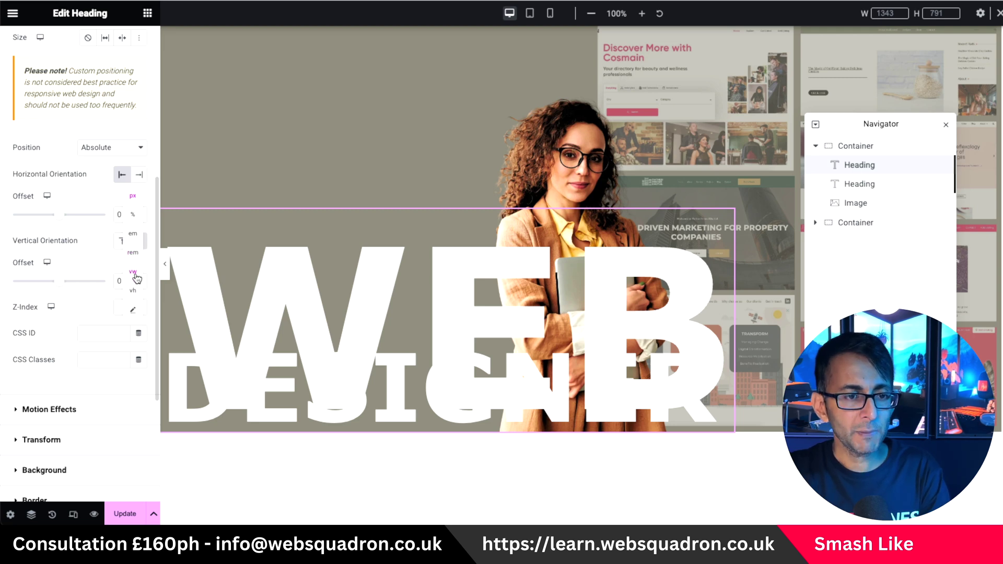
{"action": "left_click", "coordinate": [135, 271]}
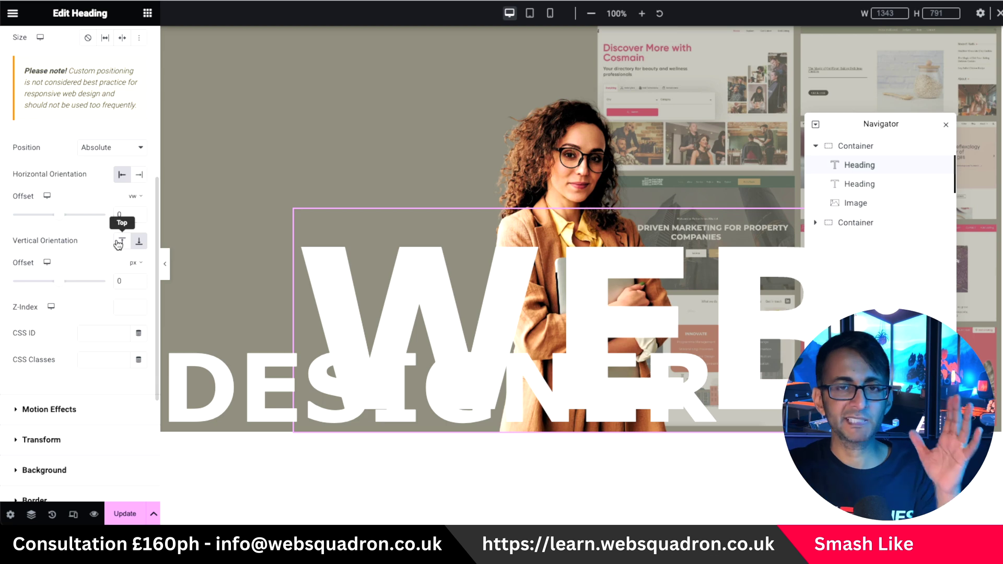
- Keep the Designer heading's horizontal orientation Left and set its horizontal offset unit to vw
{"action": "left_click", "coordinate": [882, 185]}
{"action": "scroll", "coordinate": [137, 385], "scroll_direction": "down", "scroll_amount": 3}
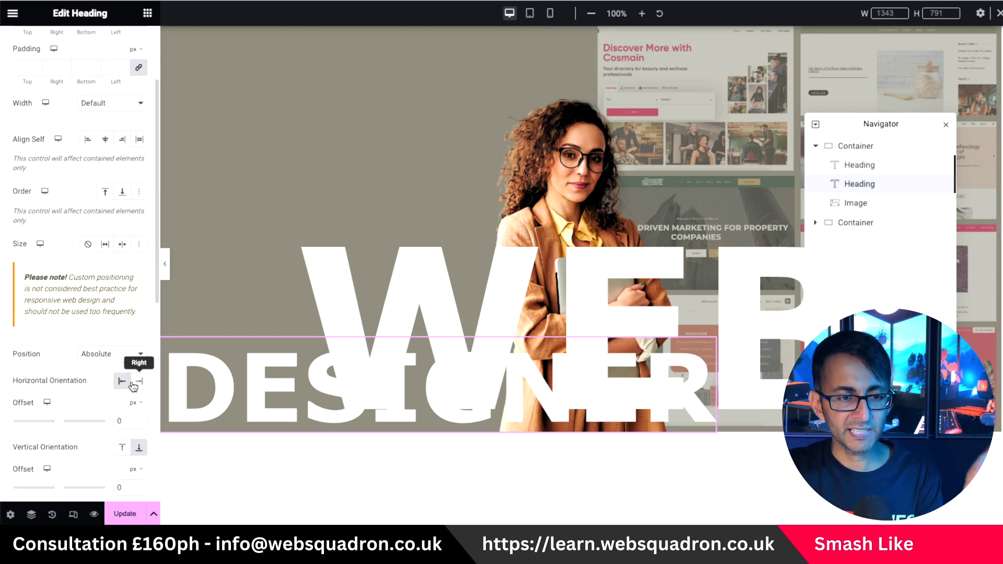
{"action": "left_click", "coordinate": [139, 382]}
{"action": "left_click", "coordinate": [122, 381]}
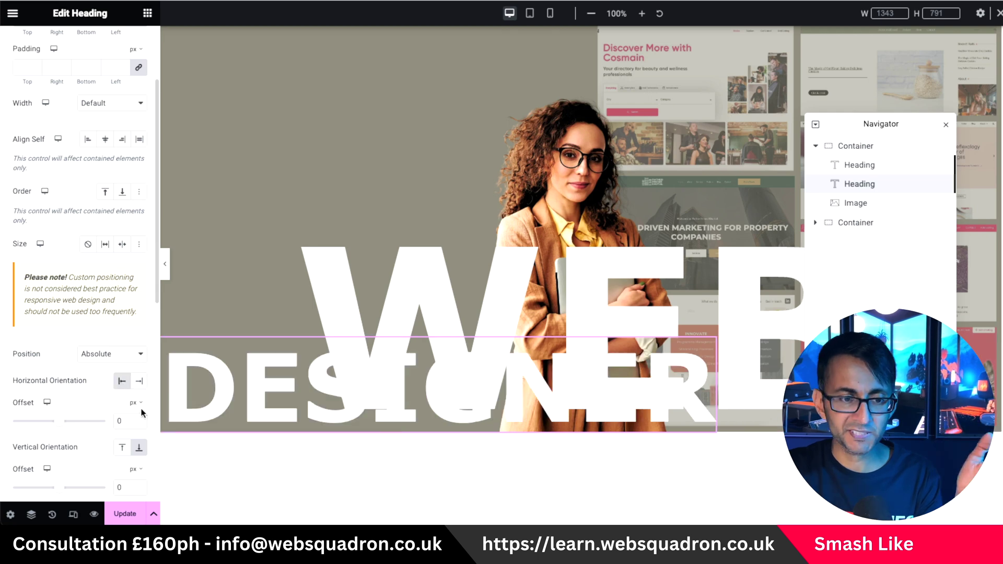
{"action": "scroll", "coordinate": [146, 391], "scroll_direction": "down", "scroll_amount": 1}
{"action": "left_click", "coordinate": [137, 389]}
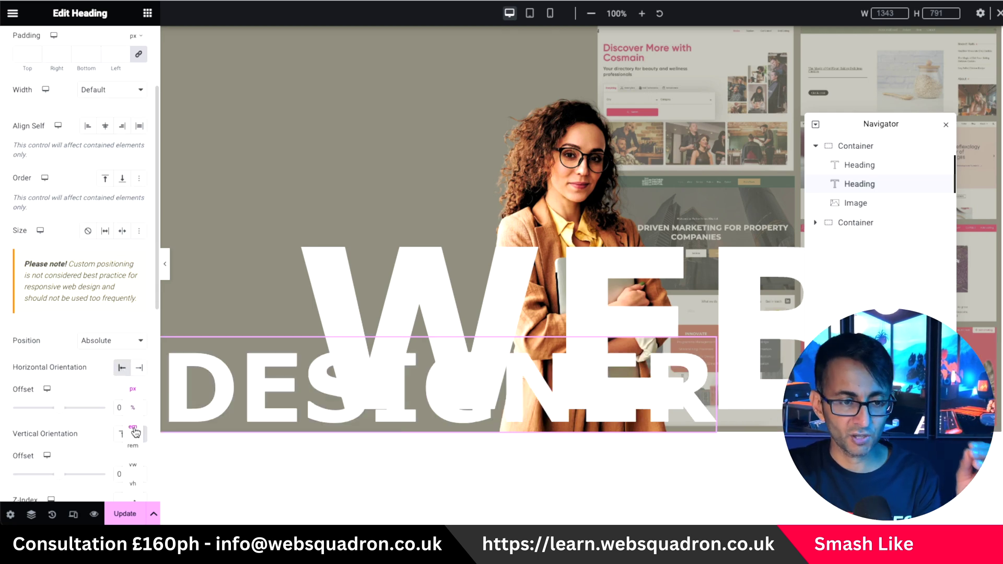
{"action": "left_click", "coordinate": [133, 464]}
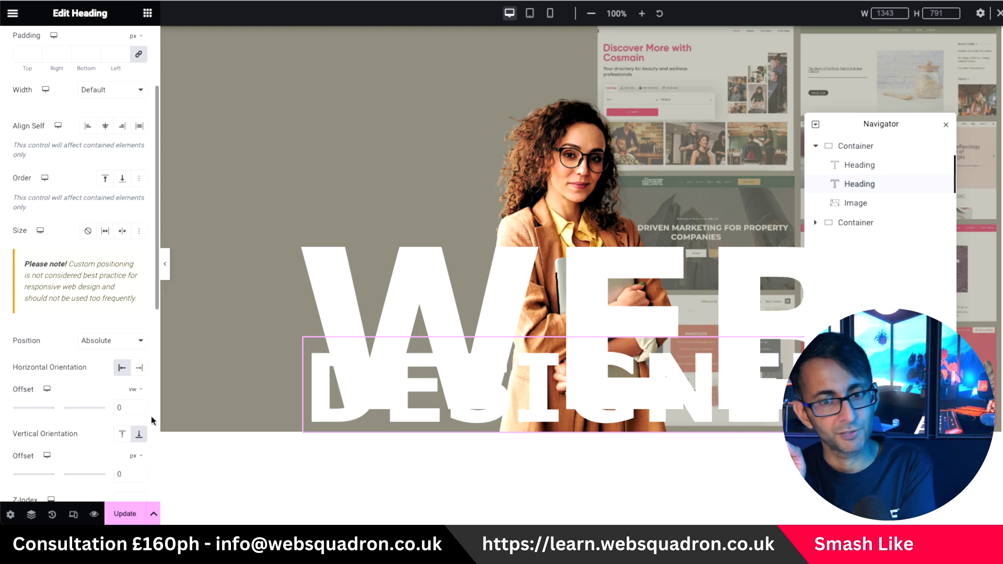
- Unlink the Web heading's margin values and set its bottom margin to 180 px
{"action": "left_click", "coordinate": [862, 166]}
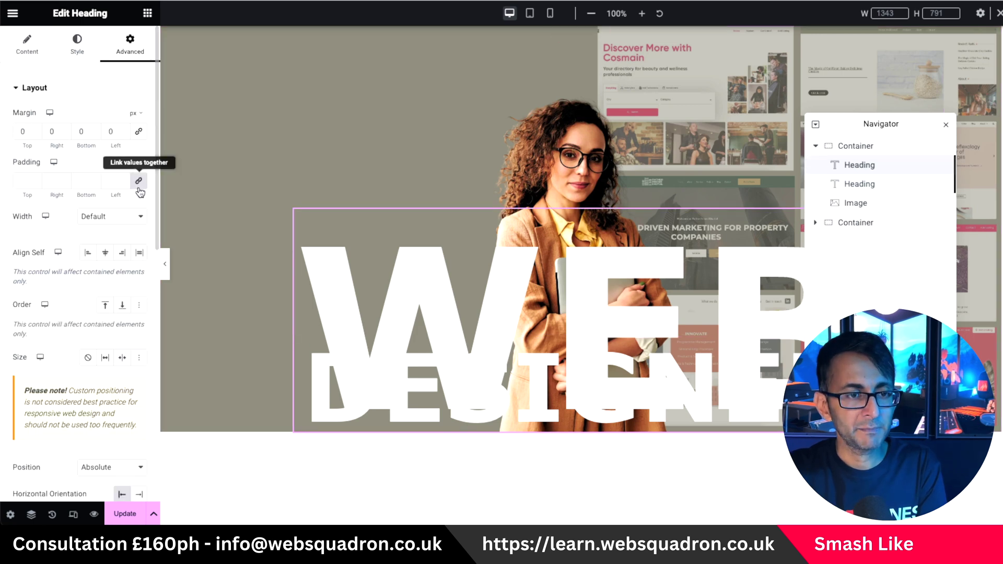
{"action": "scroll", "coordinate": [79, 408], "scroll_direction": "down", "scroll_amount": 2}
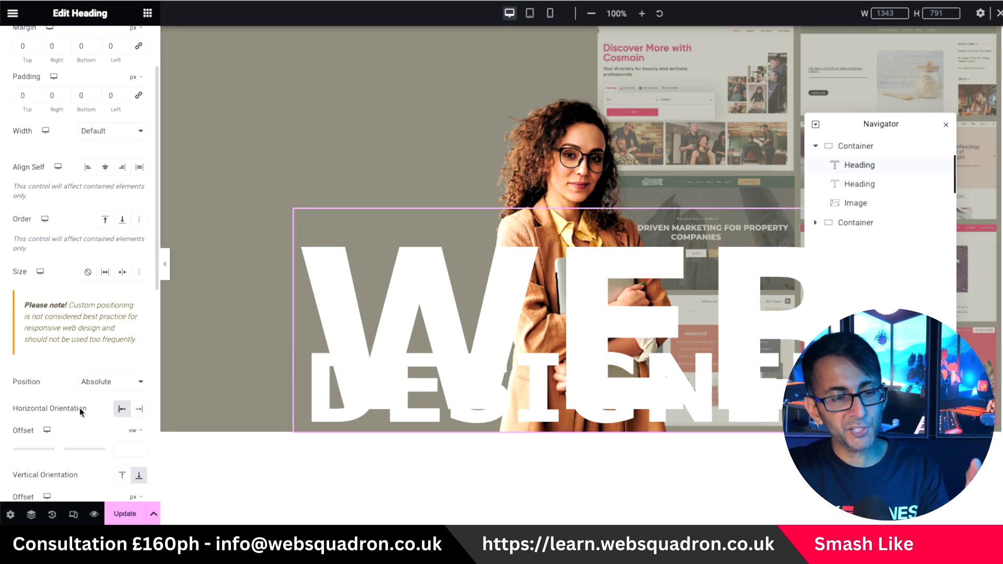
{"action": "scroll", "coordinate": [72, 460], "scroll_direction": "up", "scroll_amount": 2}
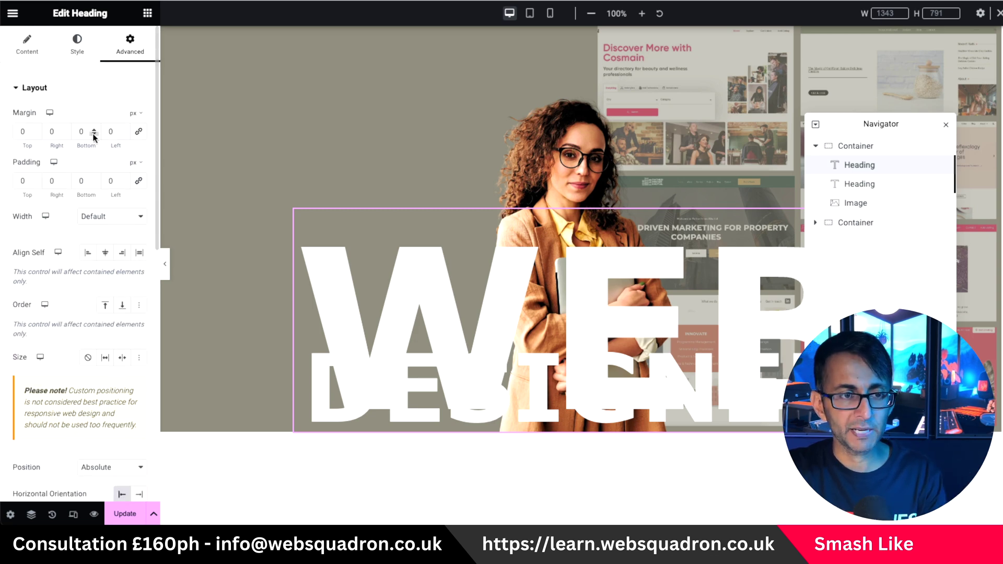
{"action": "left_click", "coordinate": [94, 134]}
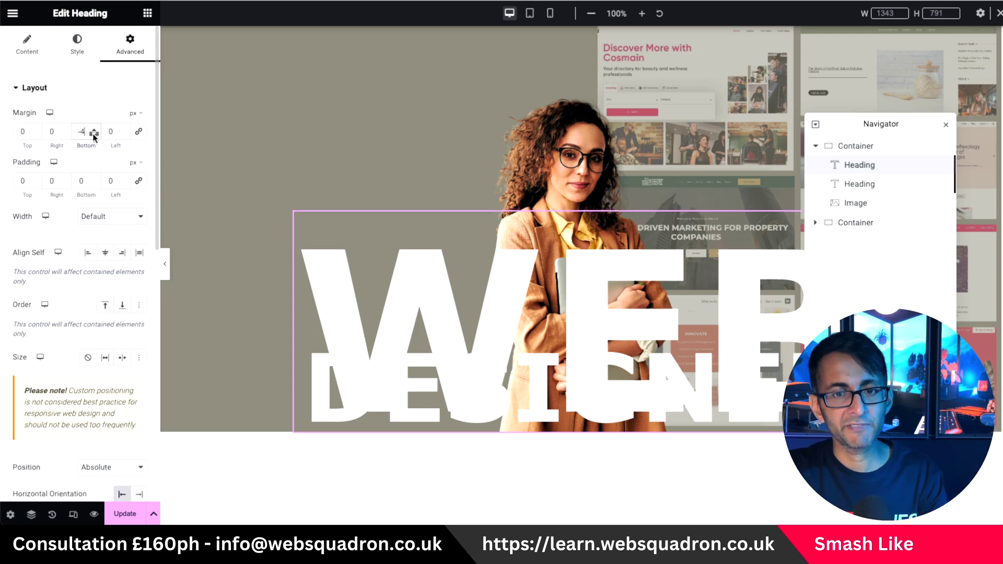
{"action": "left_click", "coordinate": [93, 129]}
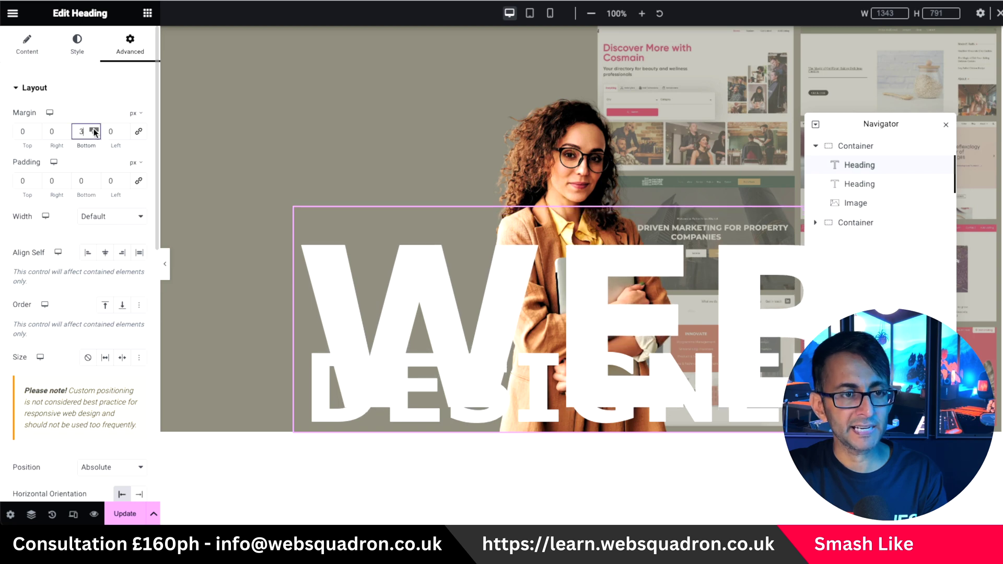
{"action": "left_click", "coordinate": [93, 128]}
{"action": "type", "text": "00"}
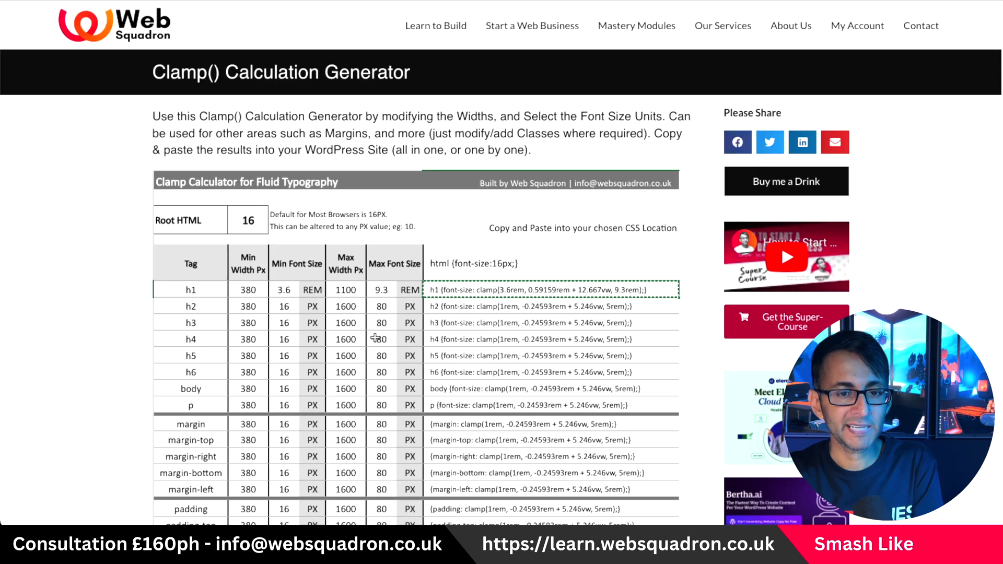
- Switch to the Clamp() Calculation Generator page and give the h2 row a max width of 1100 px and max font size of 180 px
{"action": "left_click", "coordinate": [343, 307]}
{"action": "type", "text": "1100"}
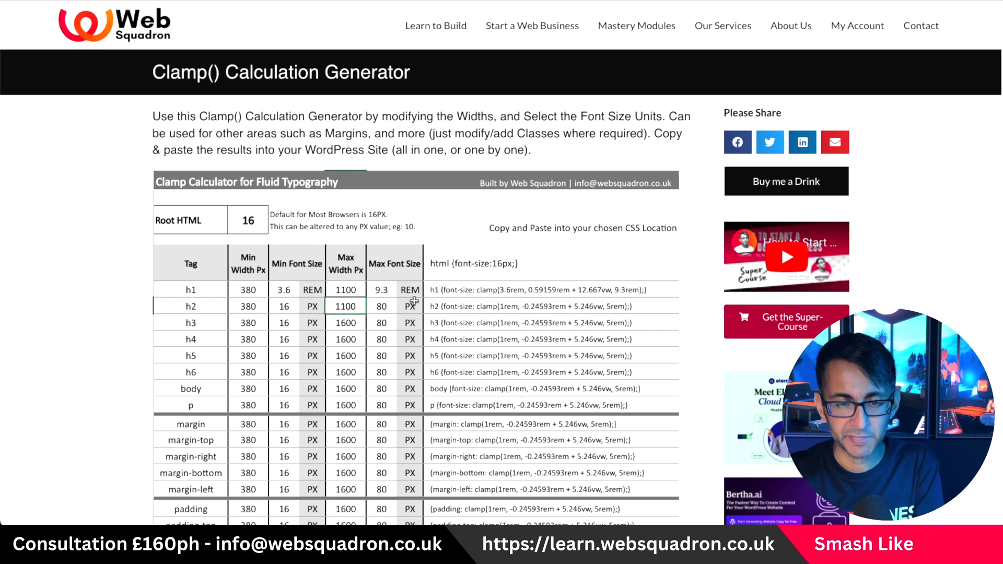
{"action": "left_click", "coordinate": [384, 311]}
{"action": "type", "text": "180"}
{"action": "left_click", "coordinate": [345, 339]}
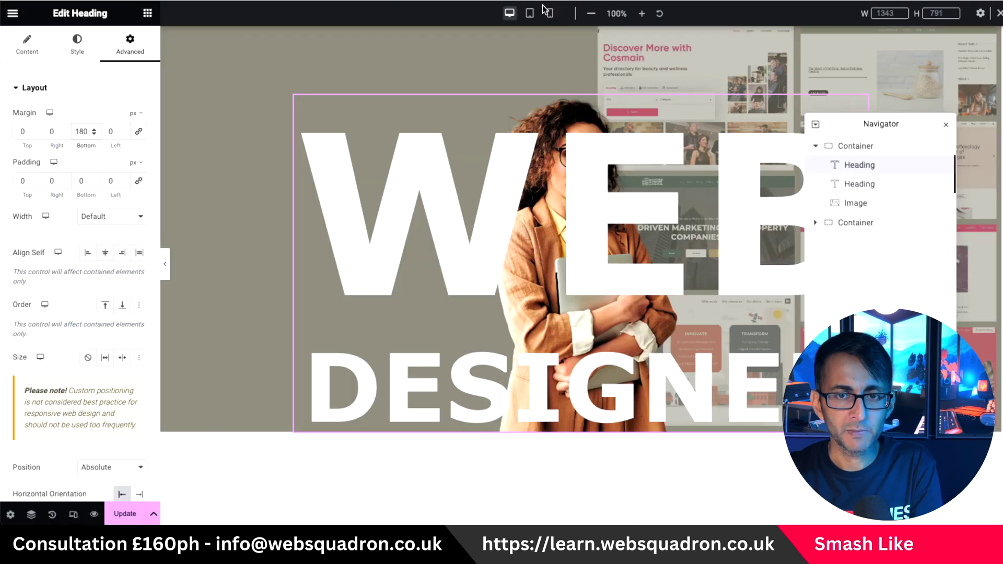
- Return to the Elementor editor and set the Web heading's bottom margin to 0 in both mobile and desktop view
{"action": "left_click", "coordinate": [550, 14]}
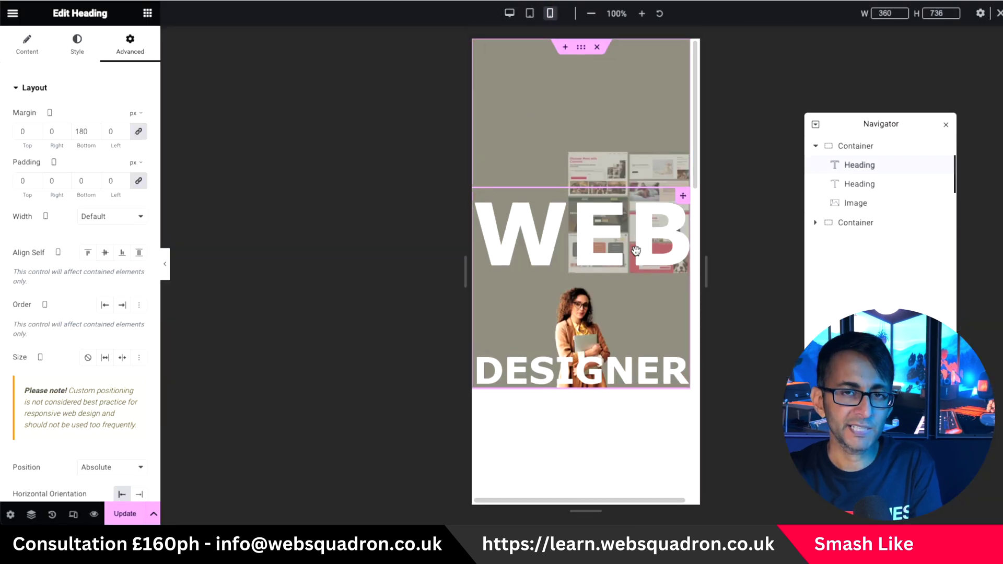
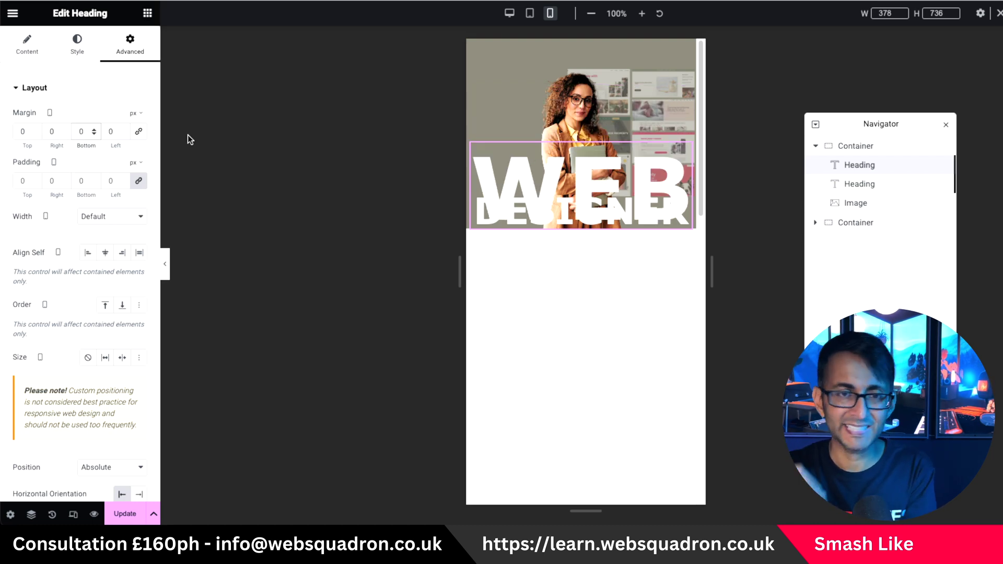
{"action": "left_click", "coordinate": [509, 13]}
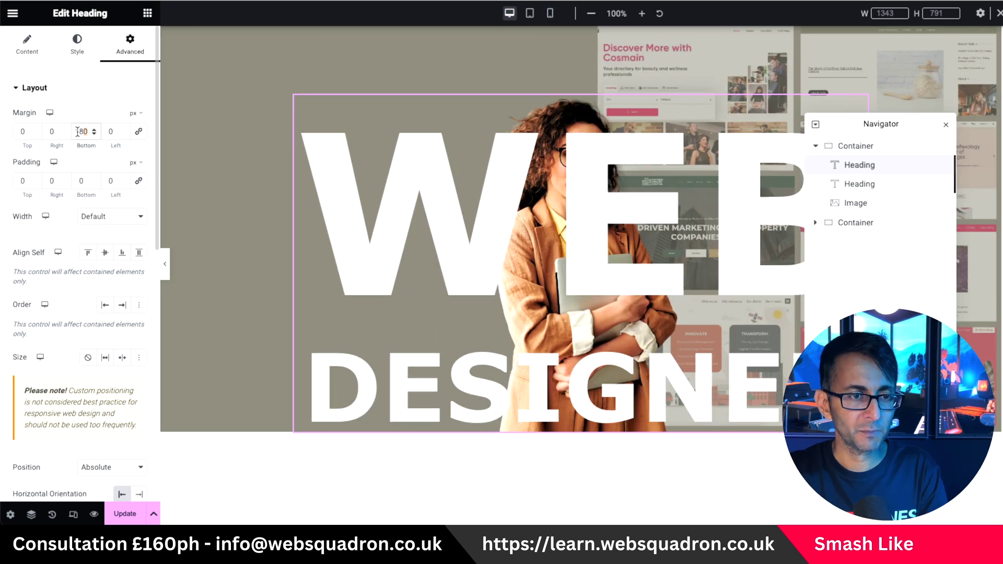
{"action": "double_click", "coordinate": [86, 133]}
{"action": "type", "text": "00"}
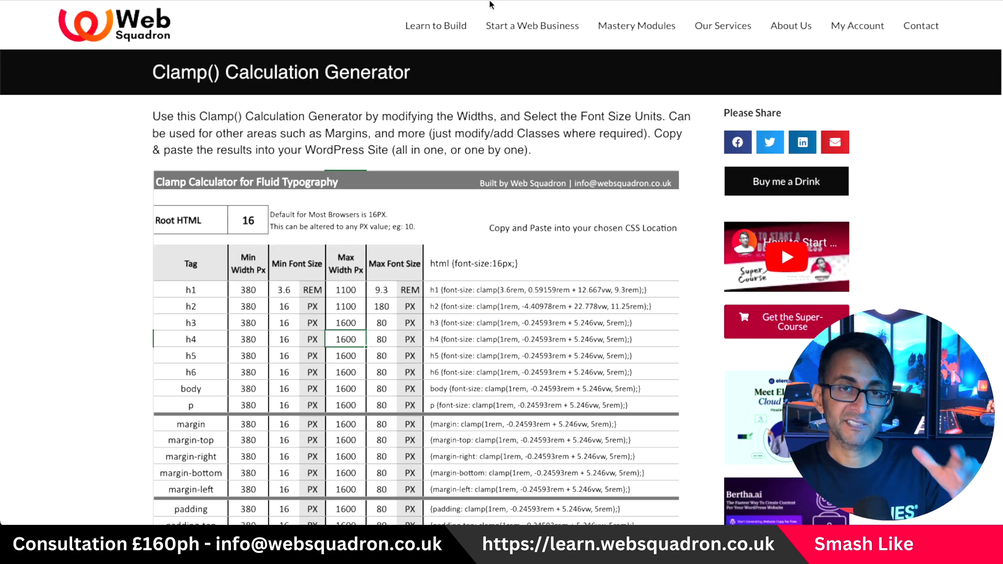
- Switch to the Clamp() Calculation Generator page, set the h2 row's min font size to 90 px and copy its clamp result
{"action": "left_click", "coordinate": [283, 305]}
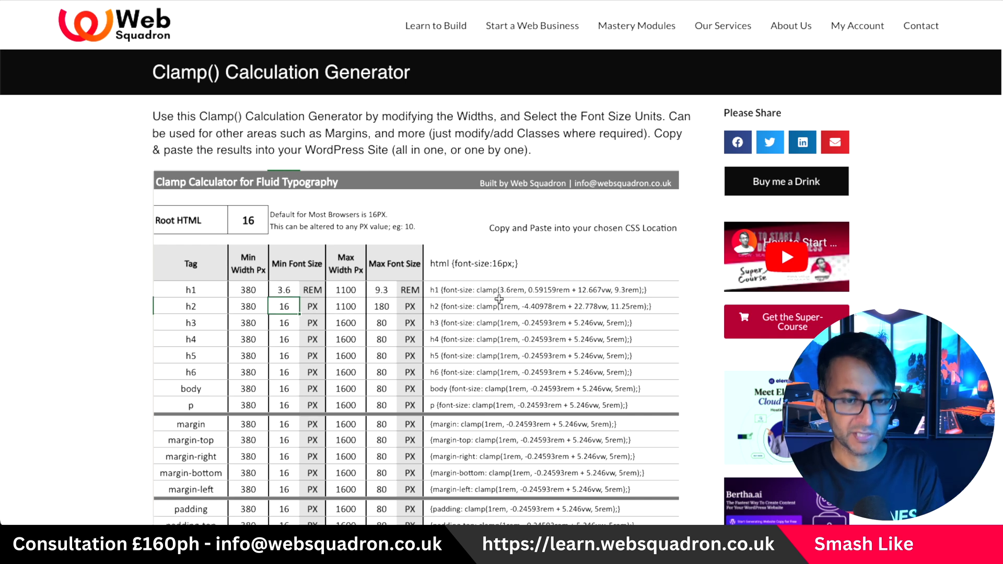
{"action": "left_click", "coordinate": [544, 355]}
{"action": "left_click", "coordinate": [600, 312]}
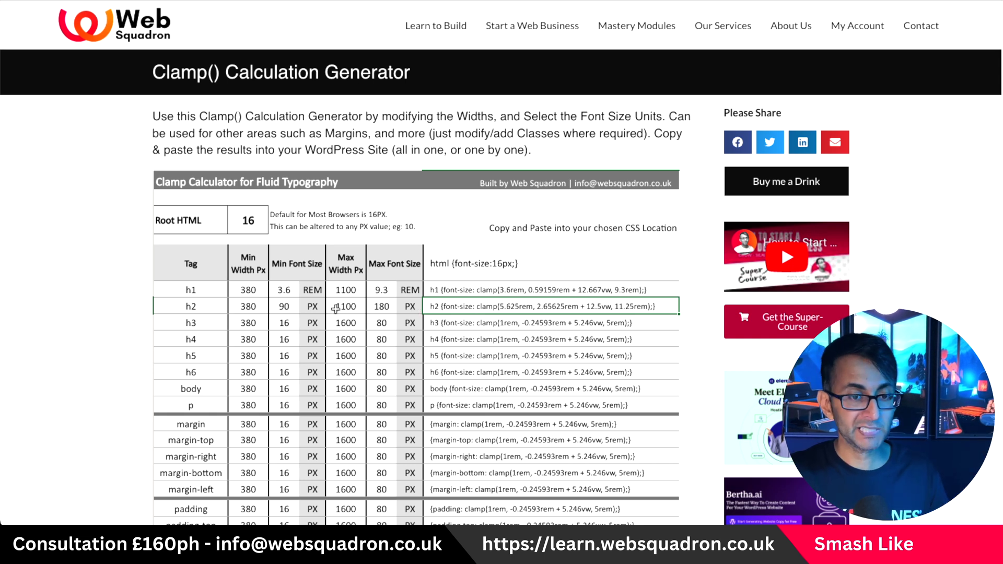
{"action": "key", "text": "ctrl+c"}
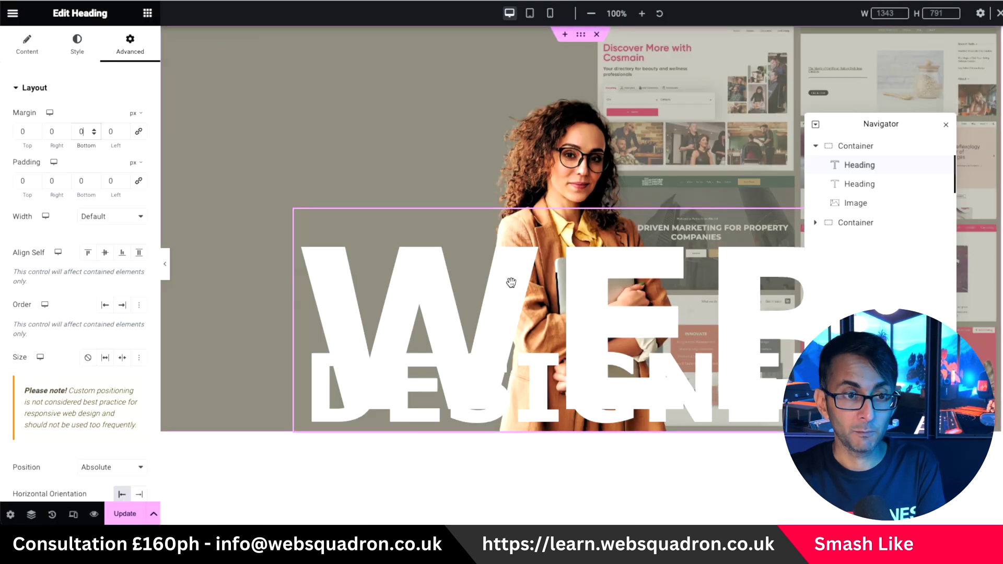
- In the Elementor editor, set the Web heading's bottom margin to the custom value clamp(5.625rem, 2.65625rem + 12.5vw, 11.25rem), removing the surrounding h2 font-size code
{"action": "left_click", "coordinate": [134, 116]}
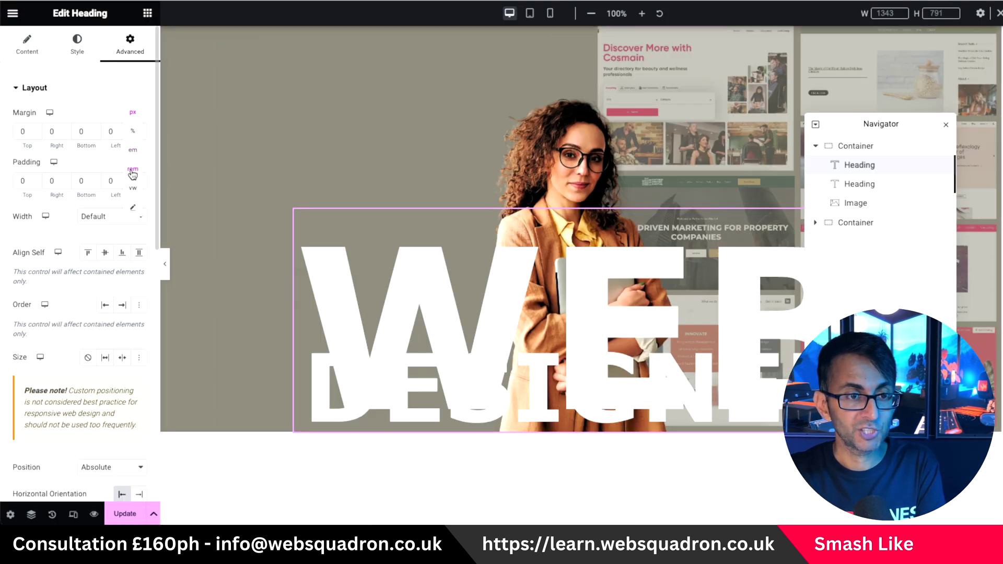
{"action": "left_click", "coordinate": [83, 131]}
{"action": "key", "text": "ctrl+v"}
{"action": "key", "text": "BackSpace"}
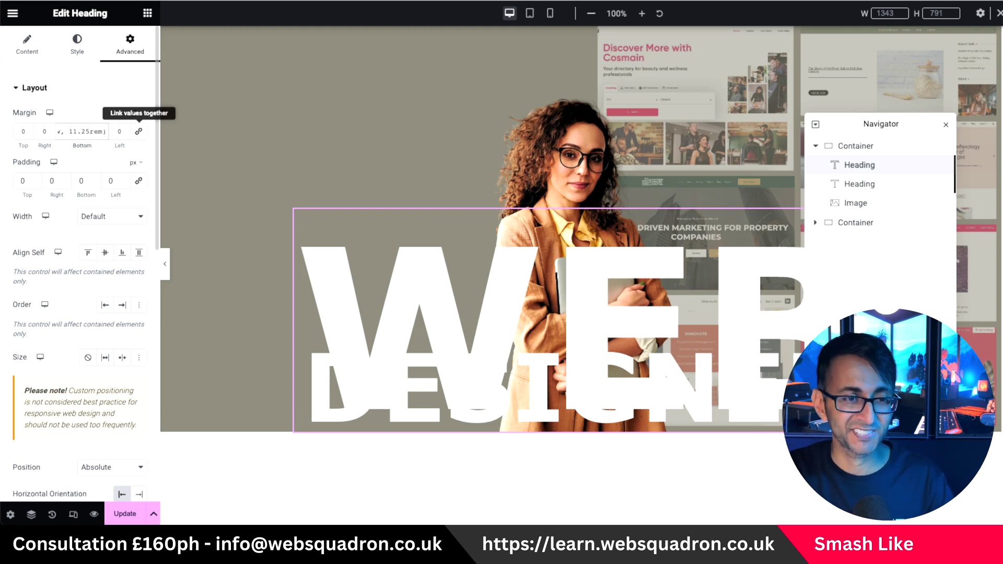
{"action": "triple_click", "coordinate": [82, 132]}
{"action": "key", "text": "Home"}
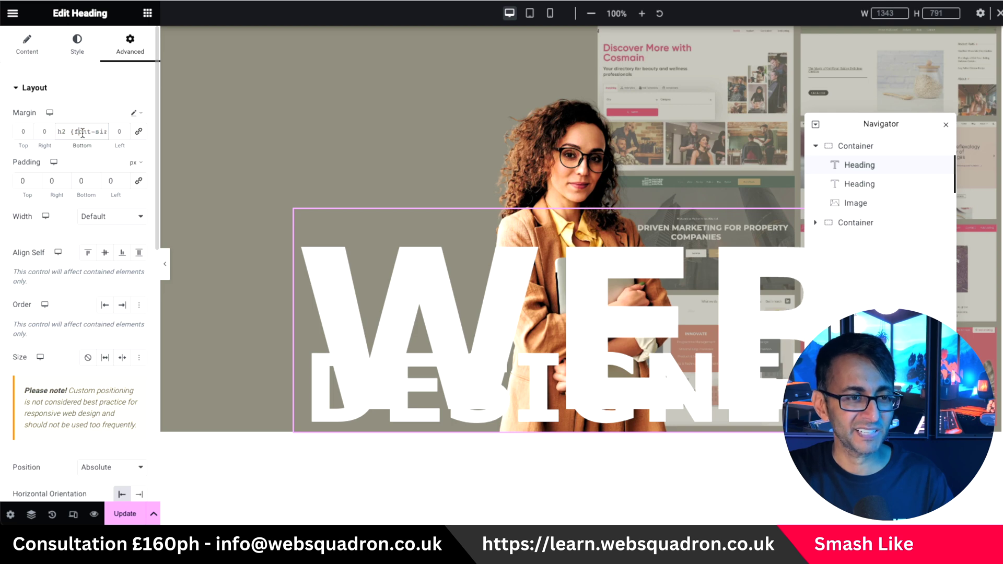
{"action": "key", "text": "Home"}
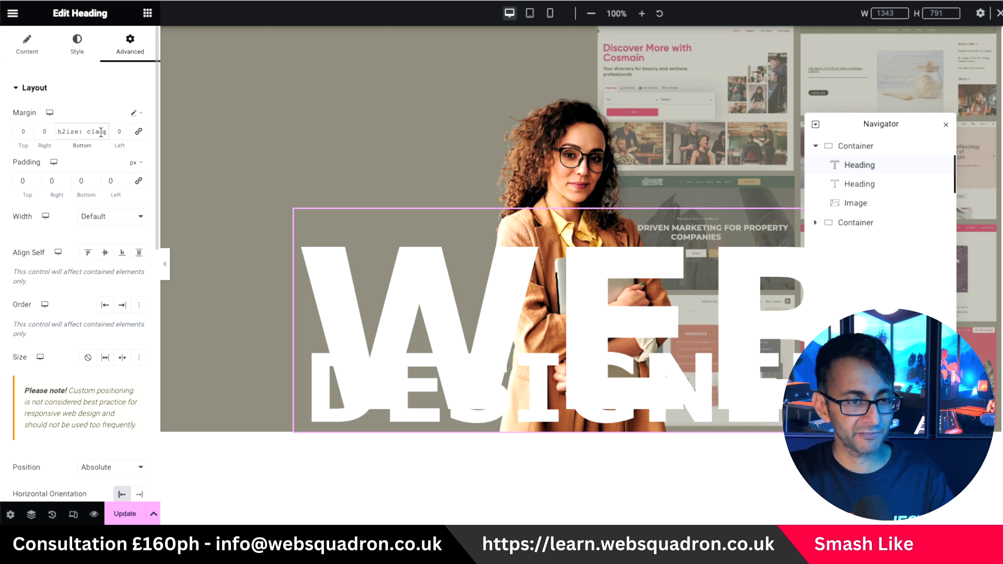
{"action": "key", "text": "Delete"}
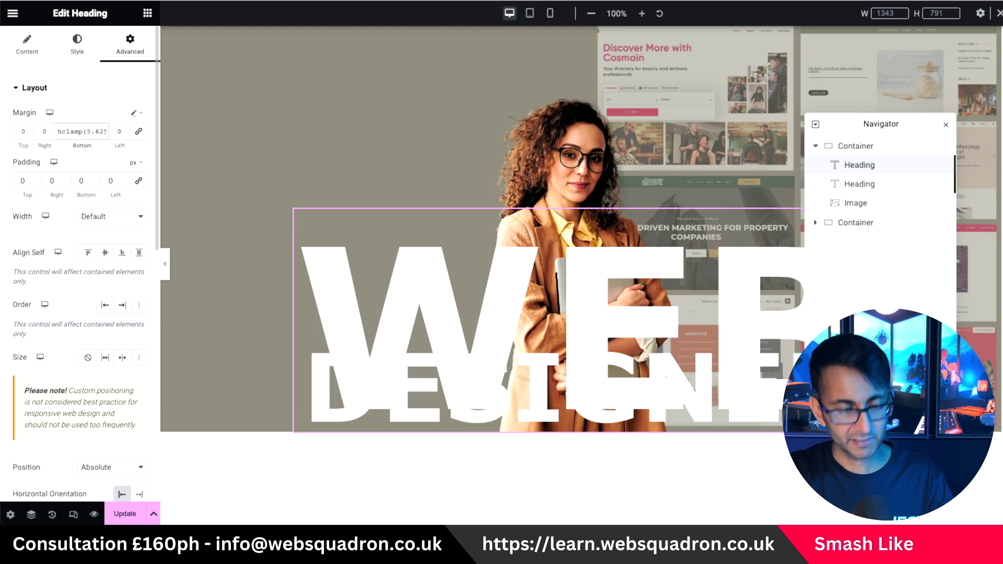
{"action": "key", "text": "BackSpace"}
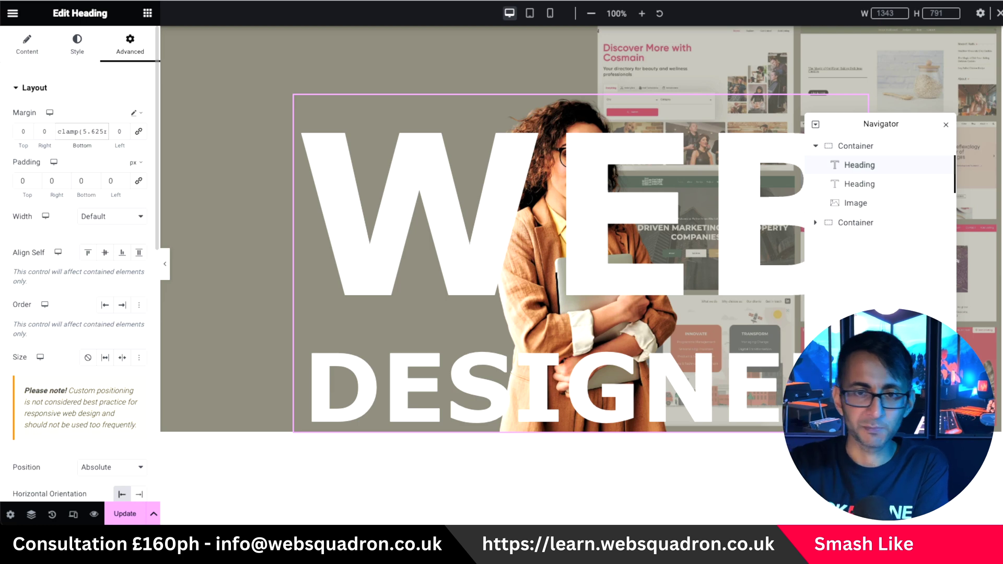
- In mobile view, switch the Web heading's margin unit to px and back to custom, and return to desktop view
{"action": "left_click", "coordinate": [550, 13]}
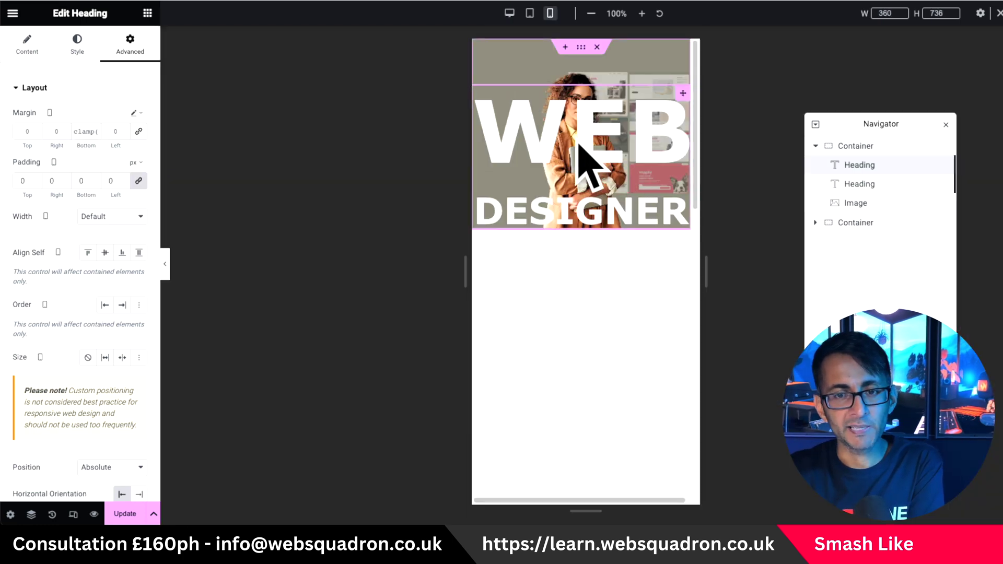
{"action": "left_click", "coordinate": [136, 113]}
{"action": "left_click", "coordinate": [137, 115]}
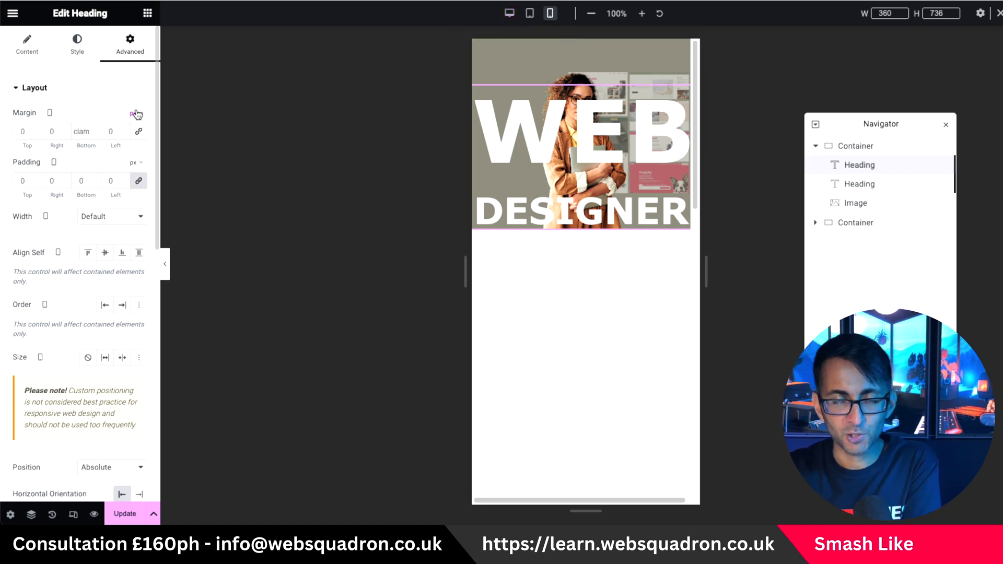
{"action": "left_click", "coordinate": [137, 115]}
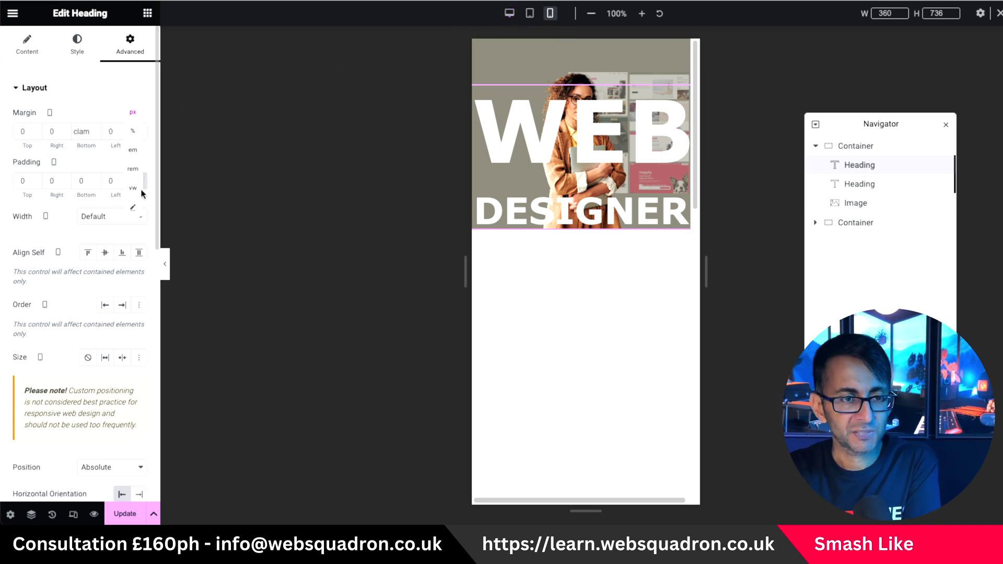
{"action": "left_click", "coordinate": [132, 207]}
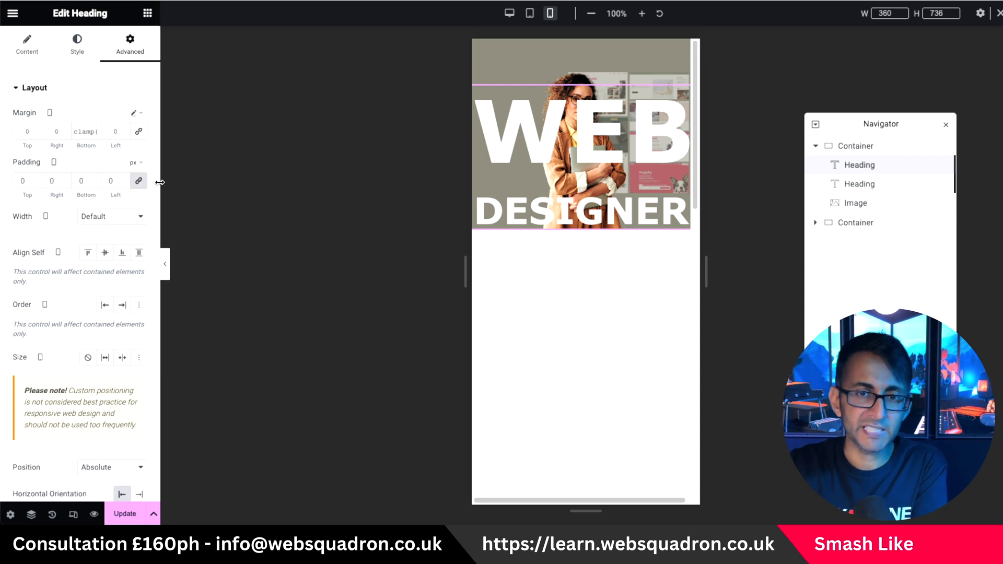
{"action": "left_click", "coordinate": [510, 13]}
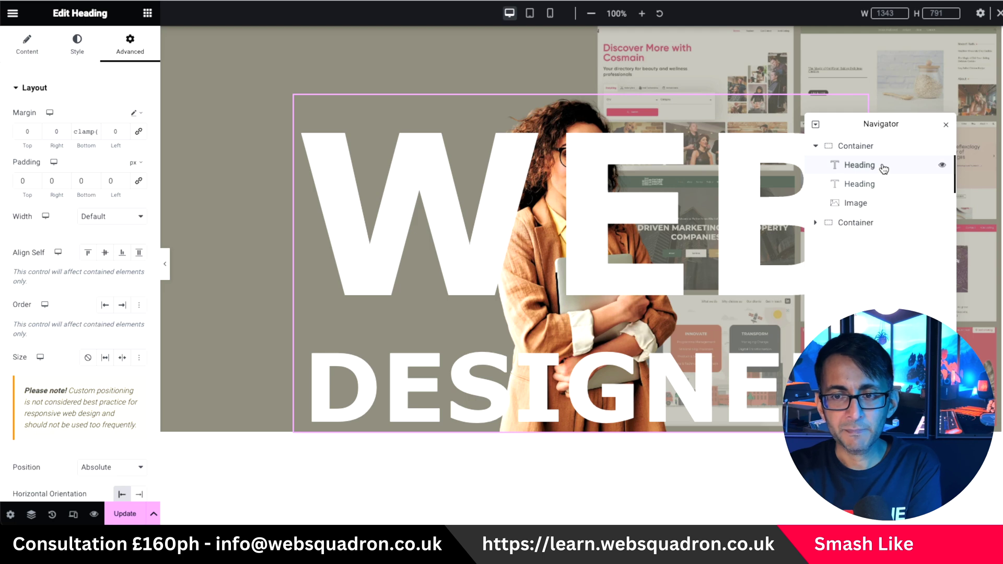
- Set the cut-out image's z-index to 2 and preview the layering in mobile view
{"action": "left_click", "coordinate": [877, 203]}
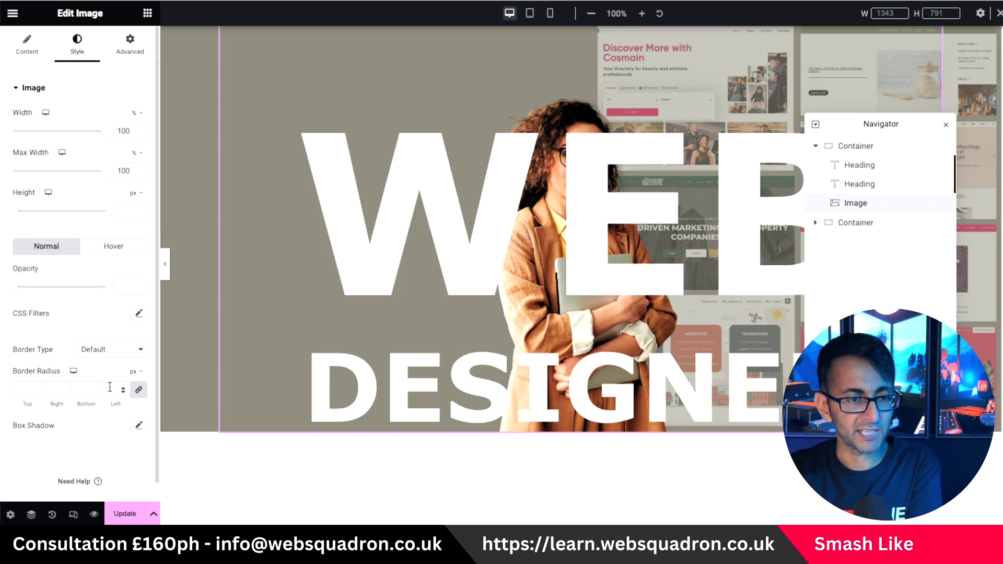
{"action": "left_click", "coordinate": [126, 51]}
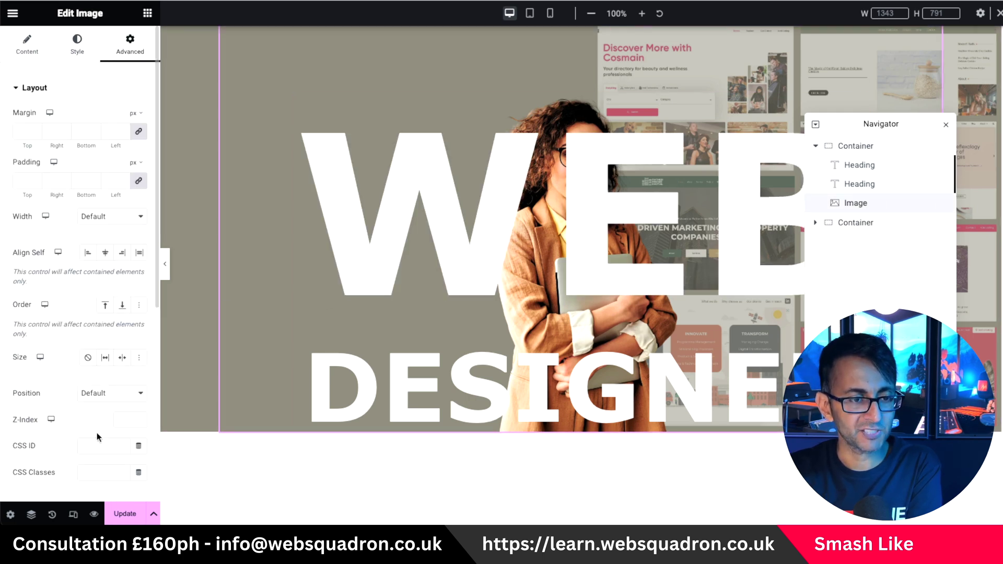
{"action": "left_click", "coordinate": [126, 423]}
{"action": "type", "text": "2"}
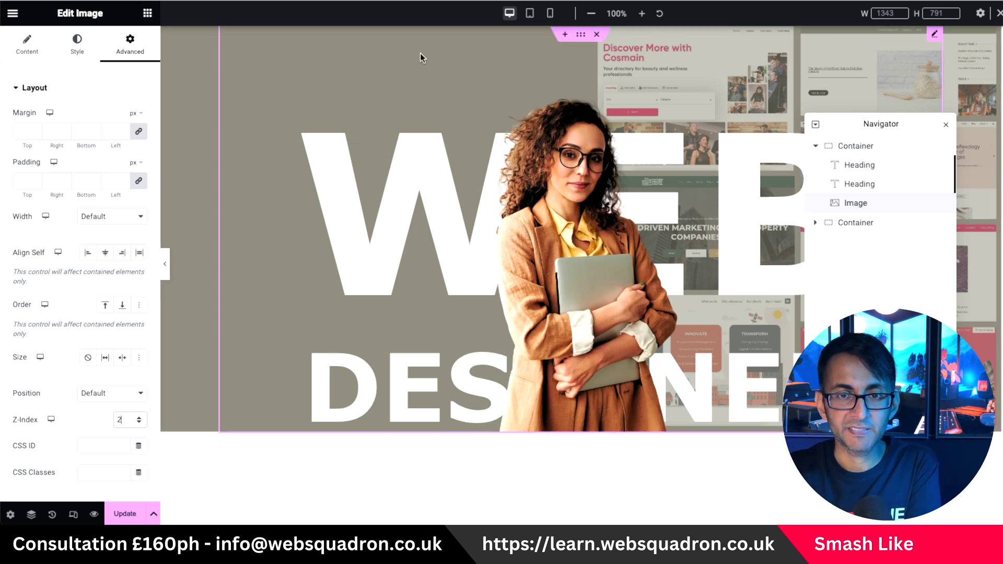
{"action": "left_click", "coordinate": [550, 13]}
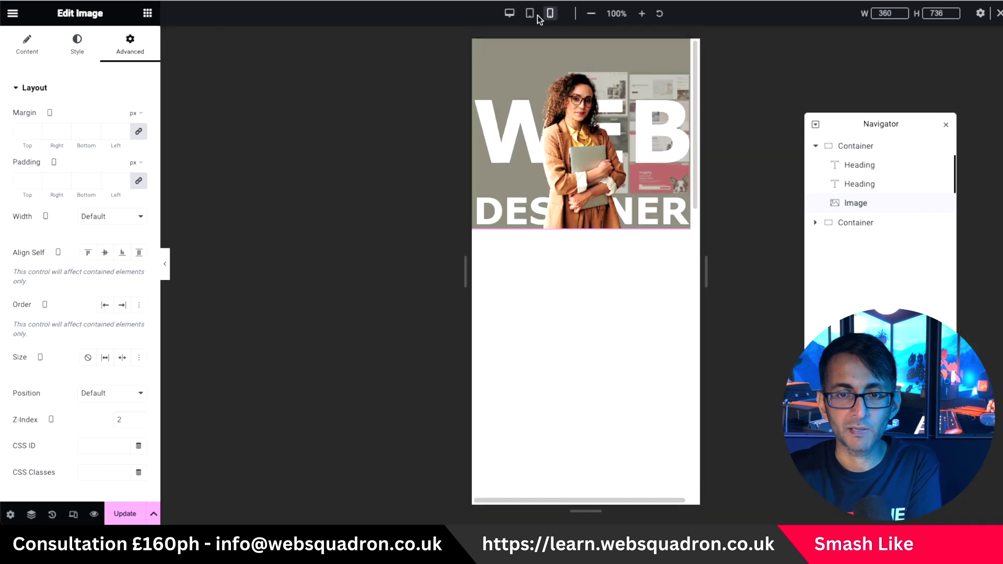
{"action": "left_click", "coordinate": [510, 13]}
- Try out bottom margins on the Designer heading in desktop view, around 60 px, and in mobile view, resetting them to 0
{"action": "left_click", "coordinate": [890, 189]}
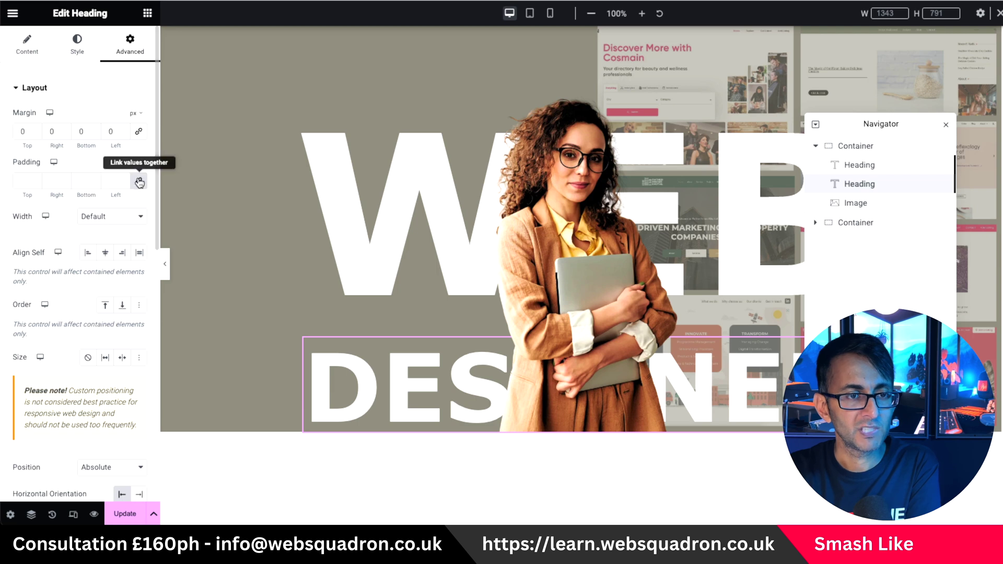
{"action": "left_click_drag", "start_coordinate": [95, 130], "coordinate": [95, 130]}
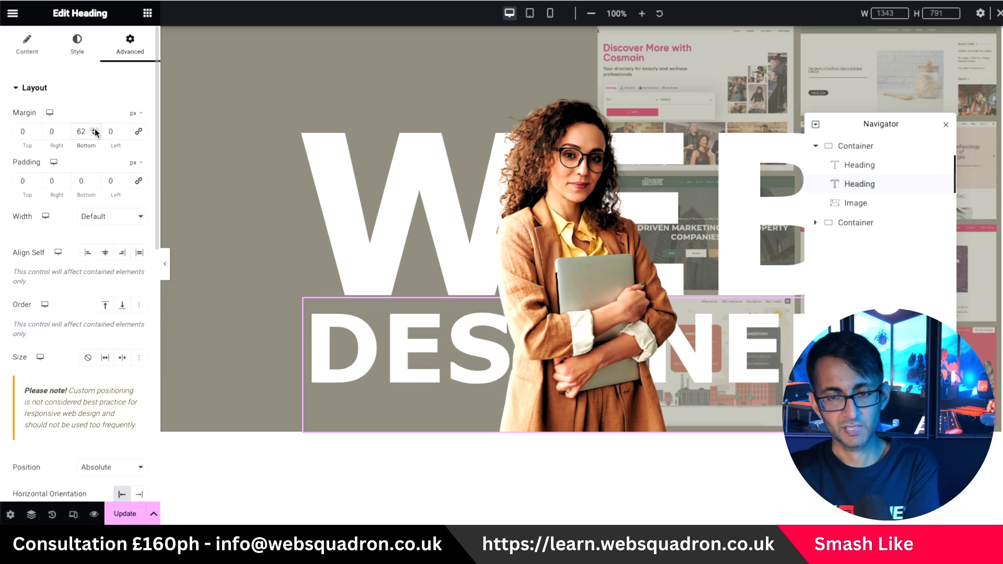
{"action": "left_click", "coordinate": [95, 135]}
{"action": "left_click", "coordinate": [95, 135]}
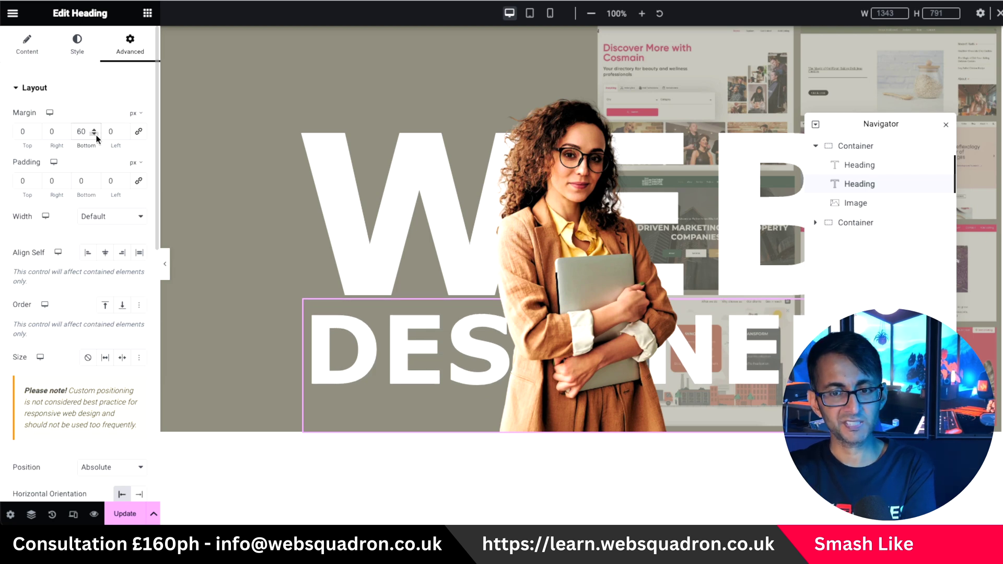
{"action": "double_click", "coordinate": [82, 132]}
{"action": "type", "text": "0"}
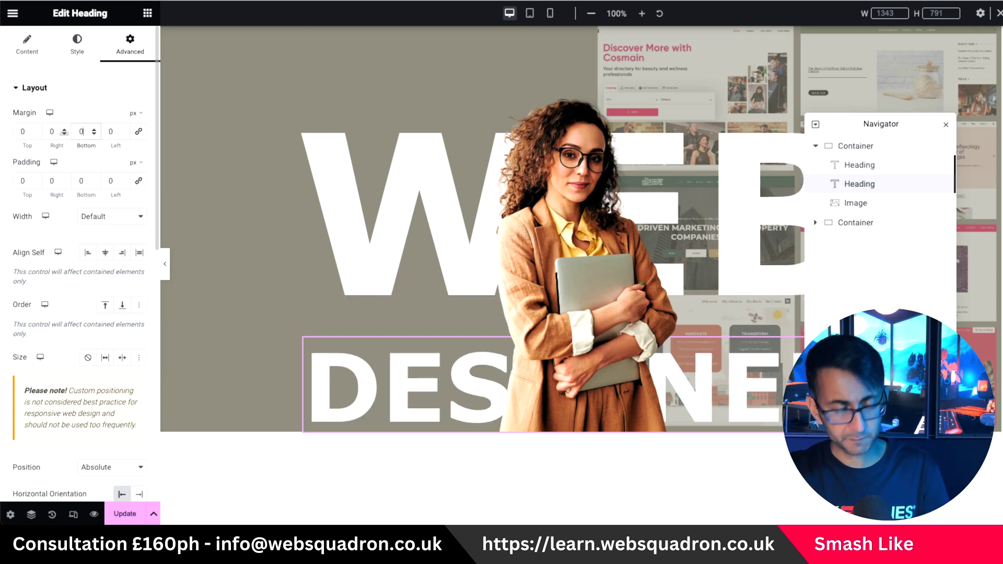
{"action": "left_click", "coordinate": [551, 13]}
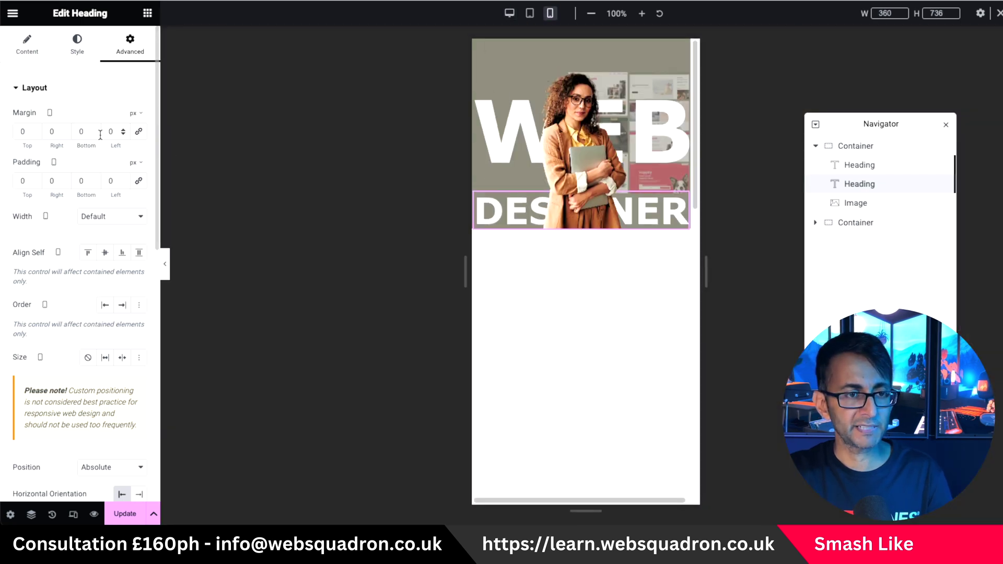
{"action": "left_click_drag", "start_coordinate": [94, 130], "coordinate": [94, 130]}
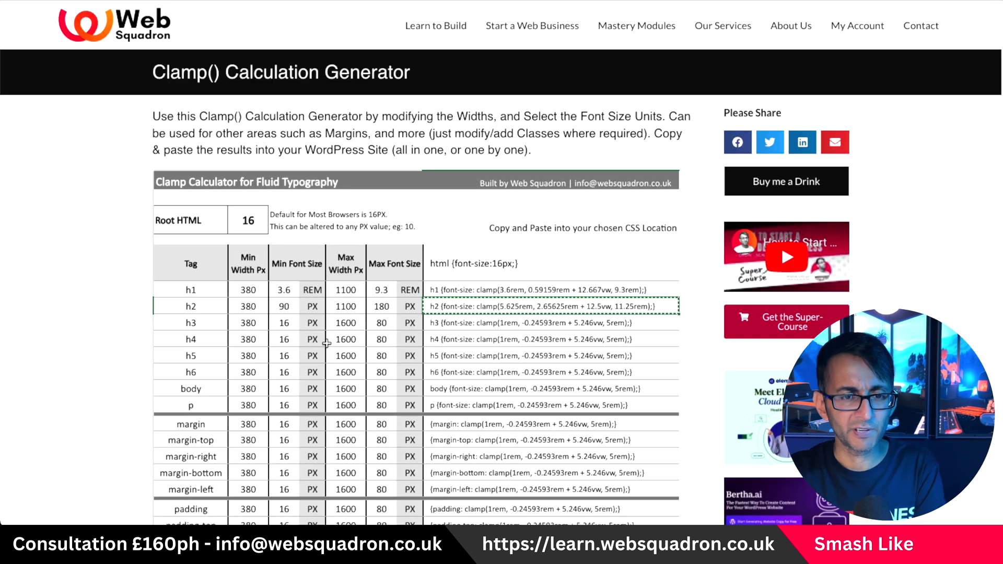
- Switch to the Clamp() Calculation Generator page, set the h2 row to min 30 px and max 60 px font size, and copy its clamp result
{"action": "type", "text": "30"}
{"action": "left_click", "coordinate": [381, 372]}
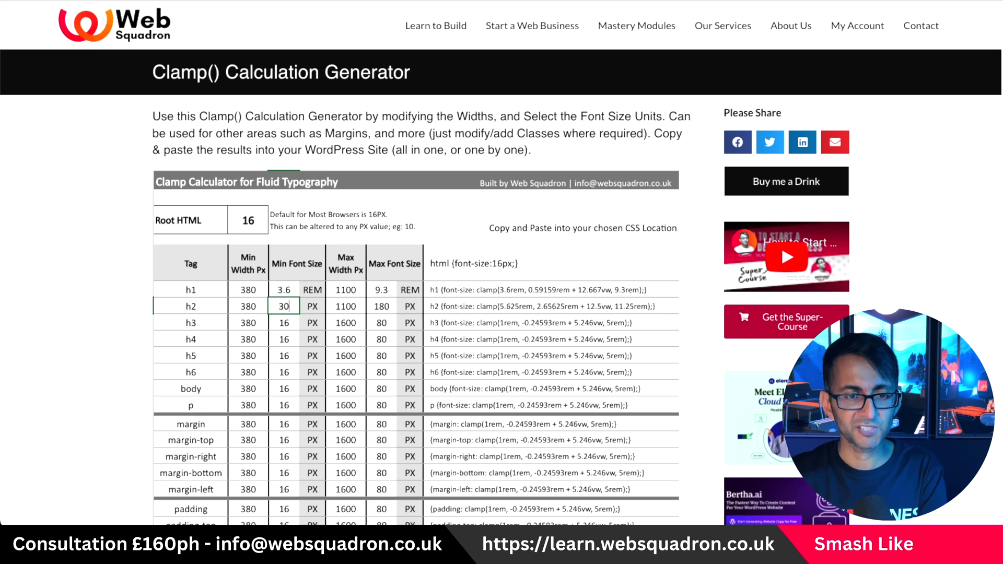
{"action": "left_click", "coordinate": [385, 308]}
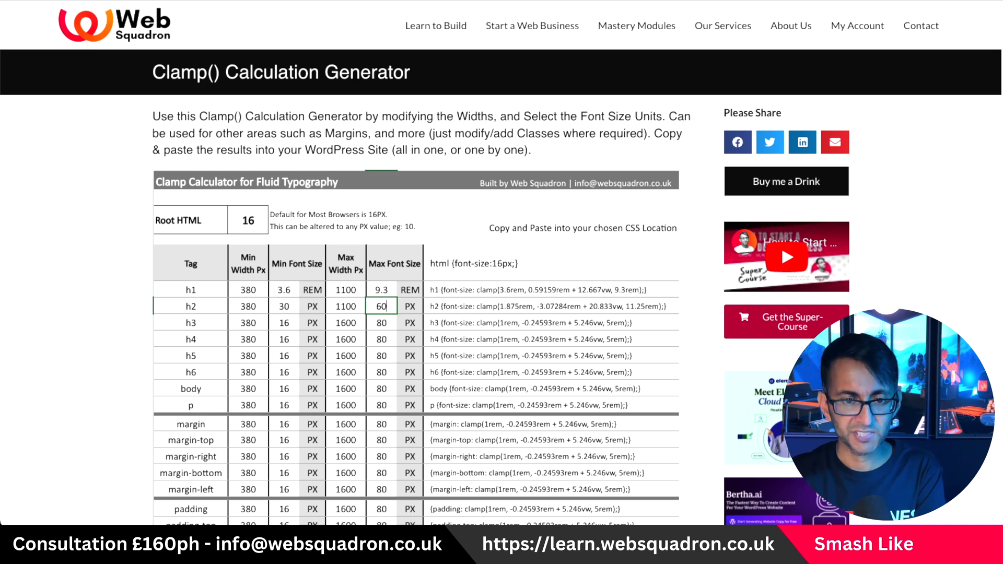
{"action": "left_click", "coordinate": [493, 309]}
{"action": "key", "text": "ctrl+c"}
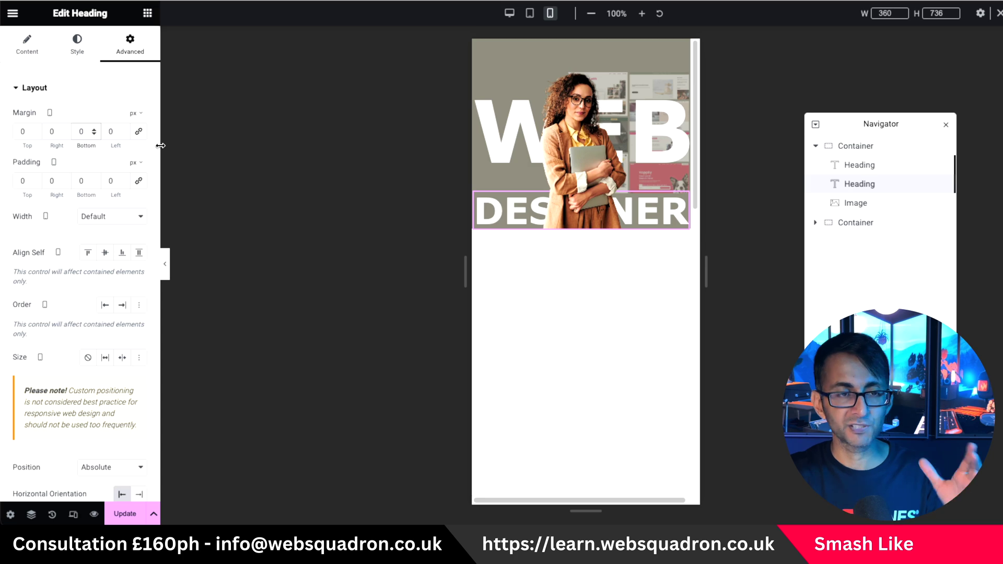
- In the Elementor editor's desktop view, set the Designer heading's bottom margin to the copied 1.875rem to 3.75rem clamp value, removing the surrounding h2 font-size code
{"action": "left_click", "coordinate": [510, 14]}
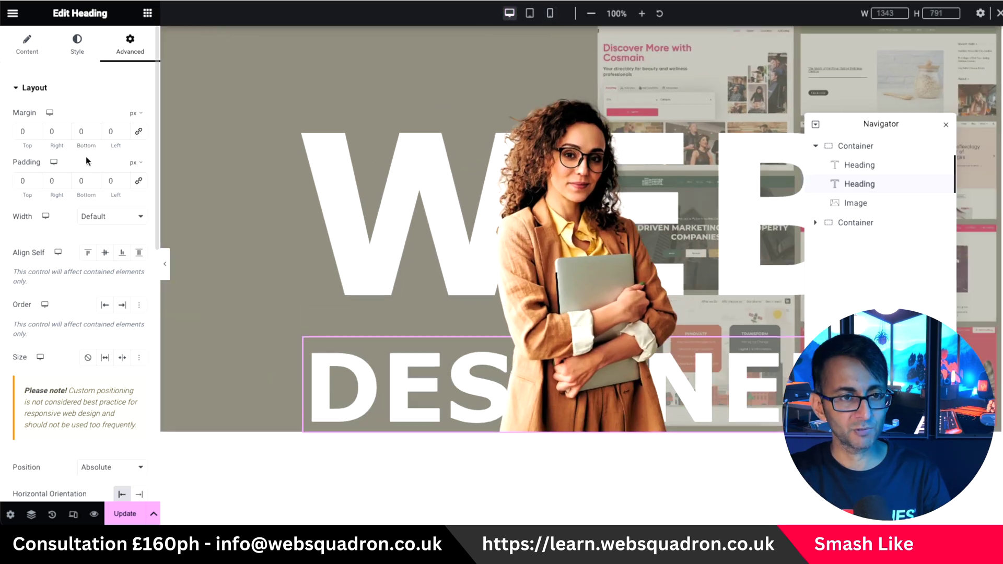
{"action": "left_click", "coordinate": [89, 130]}
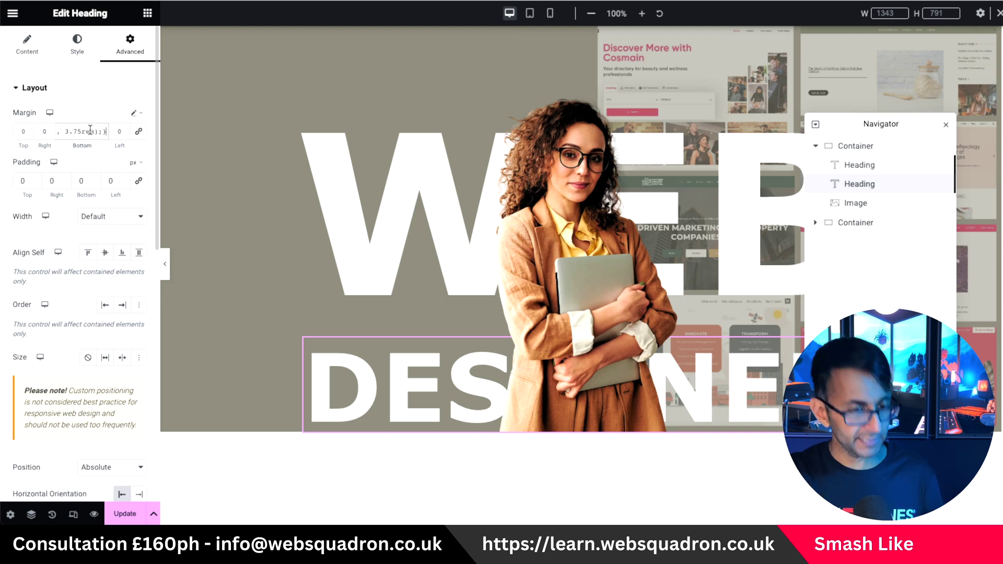
{"action": "left_click_drag", "start_coordinate": [103, 131], "coordinate": [63, 131]}
{"action": "left_click", "coordinate": [90, 132]}
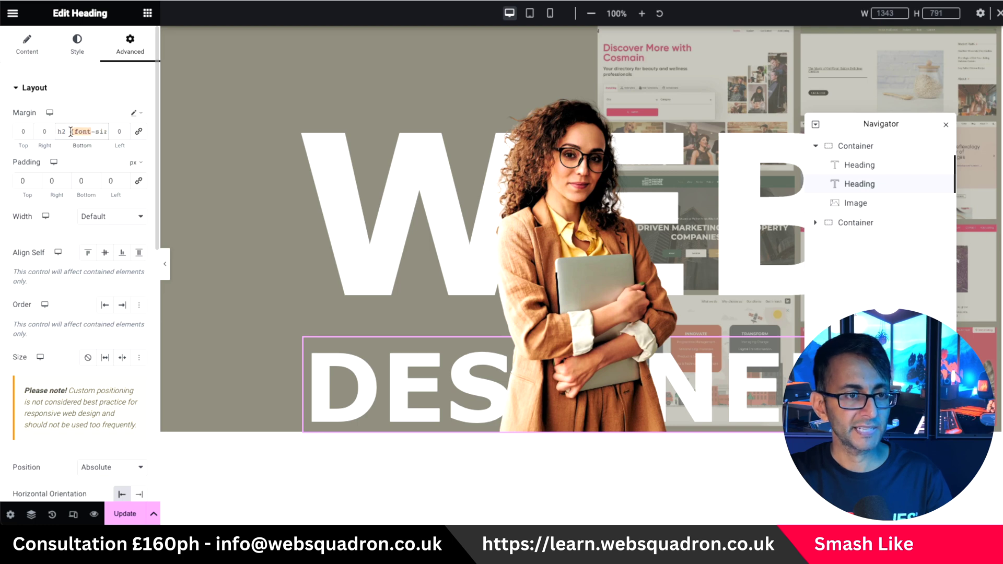
{"action": "key", "text": "BackSpace"}
{"action": "key", "text": "BackSpace"}
{"action": "key", "text": "BackSpace"}
{"action": "key", "text": "BackSpace"}
{"action": "key", "text": "BackSpace"}
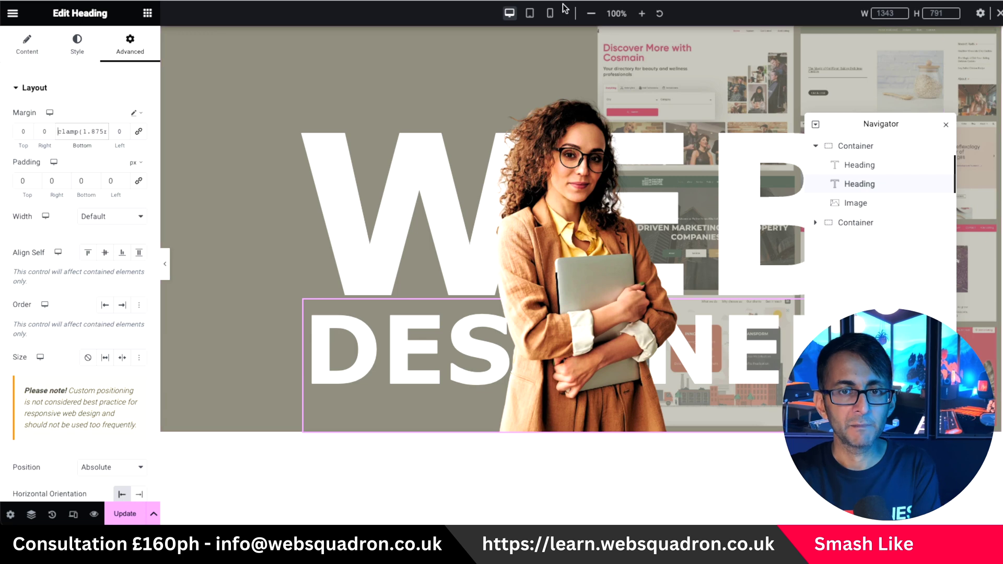
- Switch the Designer heading's margin unit to custom in mobile view
{"action": "left_click", "coordinate": [550, 13]}
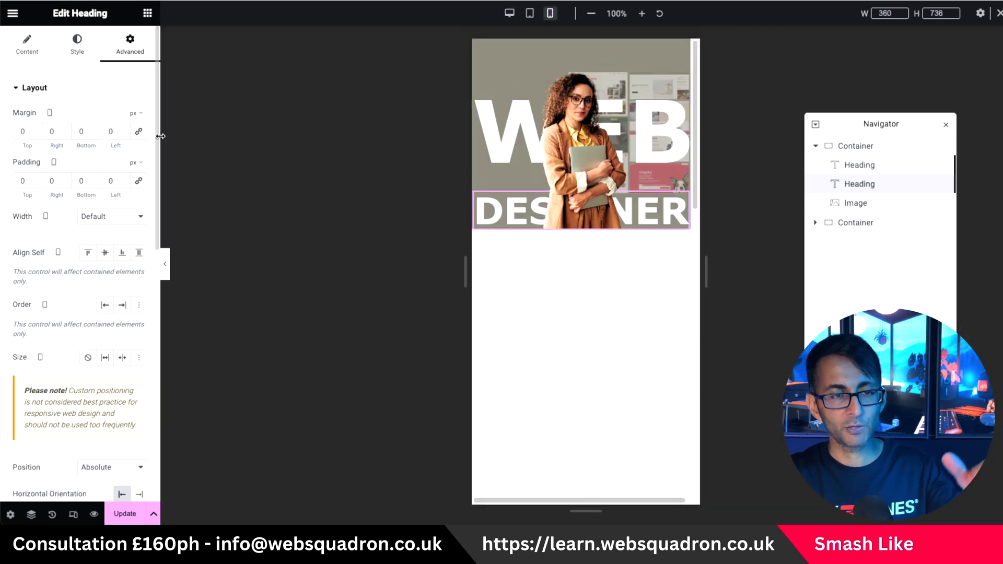
{"action": "left_click", "coordinate": [133, 113]}
{"action": "left_click", "coordinate": [134, 214]}
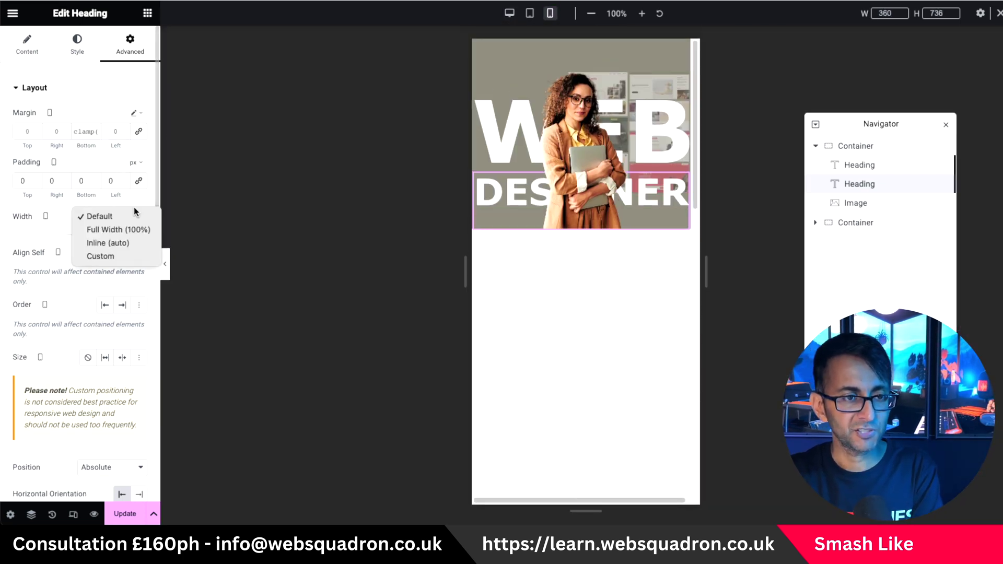
- Preview the hero at a 378 px mobile width, in tablet view and in desktop view
{"action": "double_click", "coordinate": [890, 13]}
{"action": "type", "text": "378"}
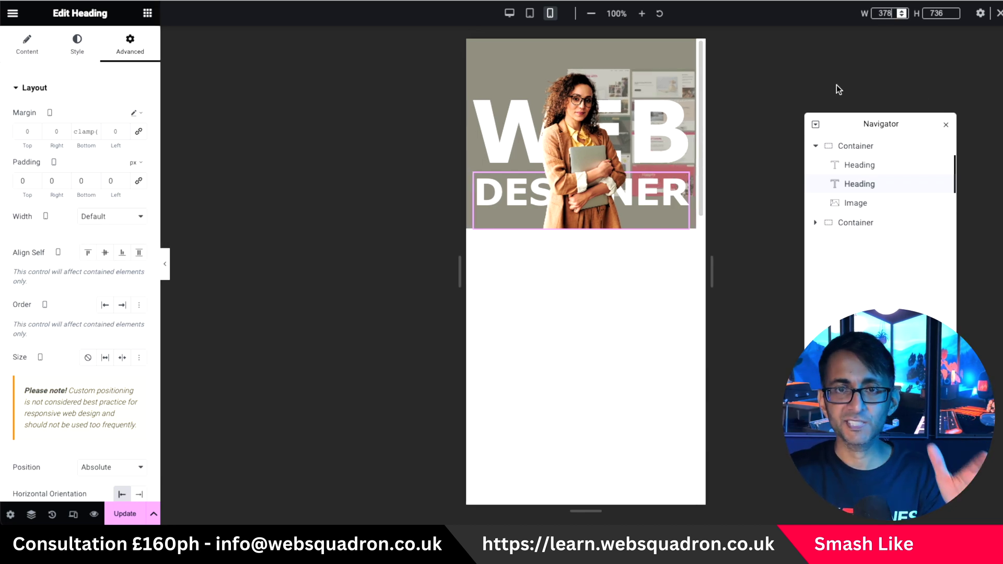
{"action": "left_click", "coordinate": [528, 15]}
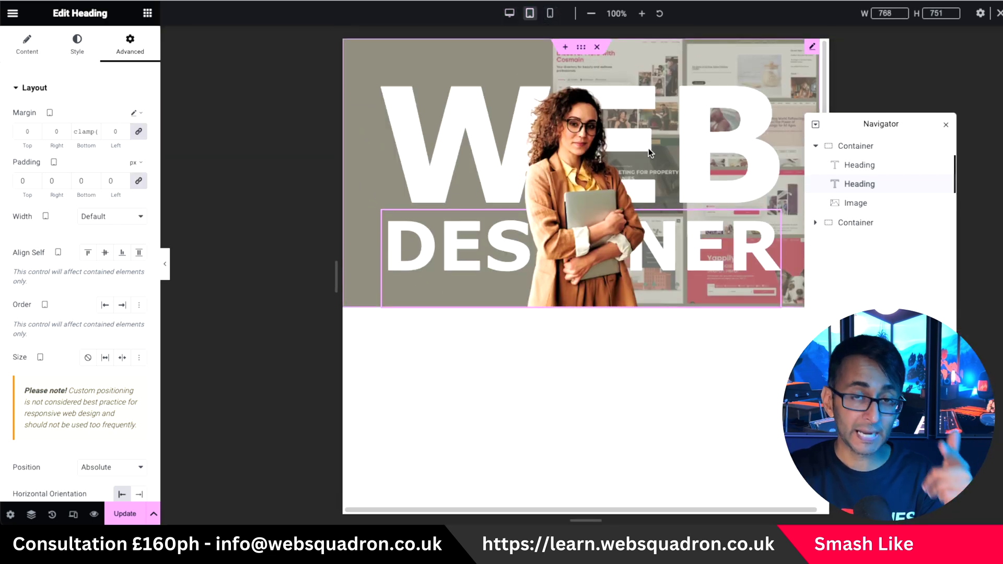
{"action": "left_click", "coordinate": [510, 14]}
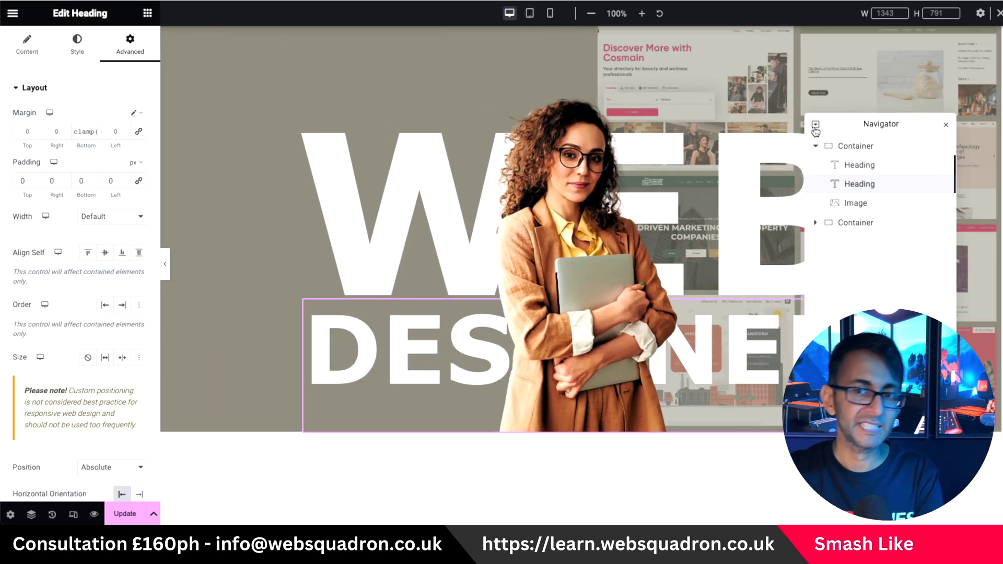
- Duplicate the Designer heading
{"action": "right_click", "coordinate": [886, 194]}
{"action": "left_click", "coordinate": [908, 217]}
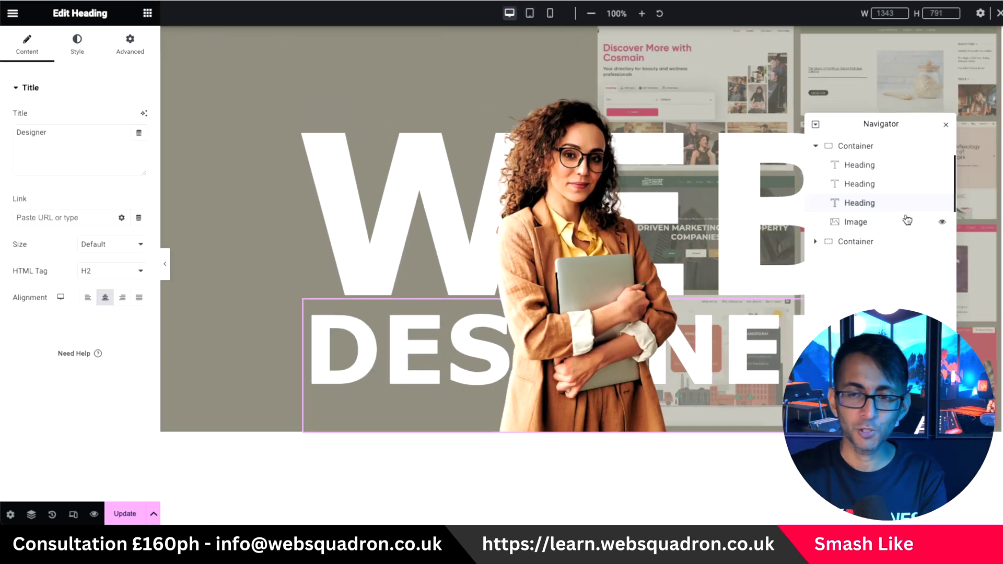